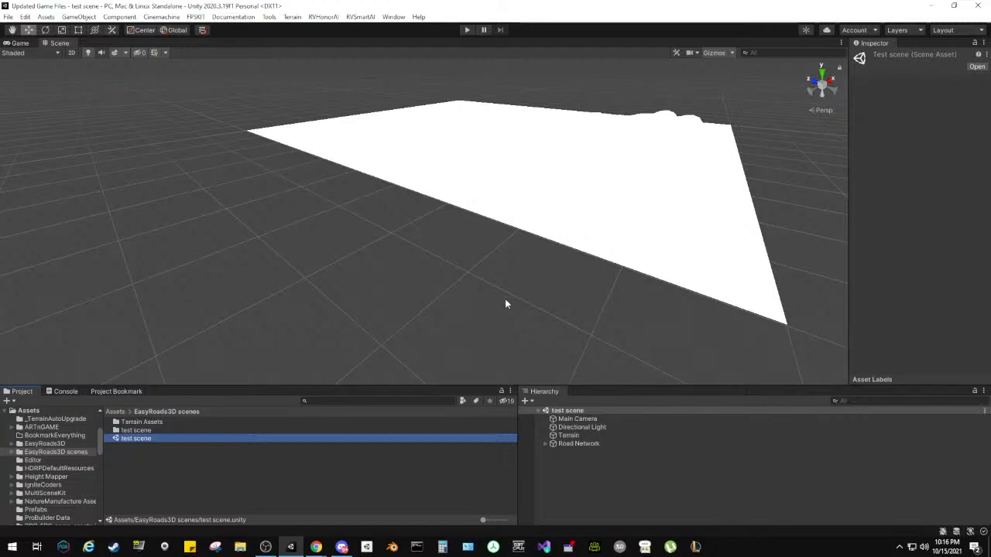
Step: Examine the contents of the EasyRoads3D scenes and EasyRoads3D asset folders and the test scene's Directional Light
{"action": "double_click", "coordinate": [149, 422]}
{"action": "left_click", "coordinate": [171, 411]}
{"action": "double_click", "coordinate": [132, 430]}
{"action": "left_click", "coordinate": [168, 412]}
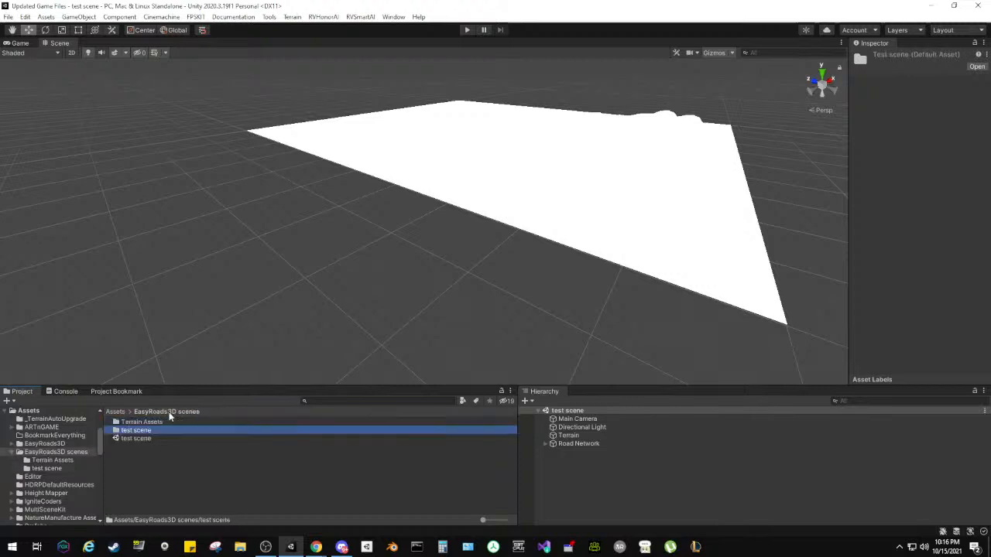
{"action": "left_click", "coordinate": [580, 427]}
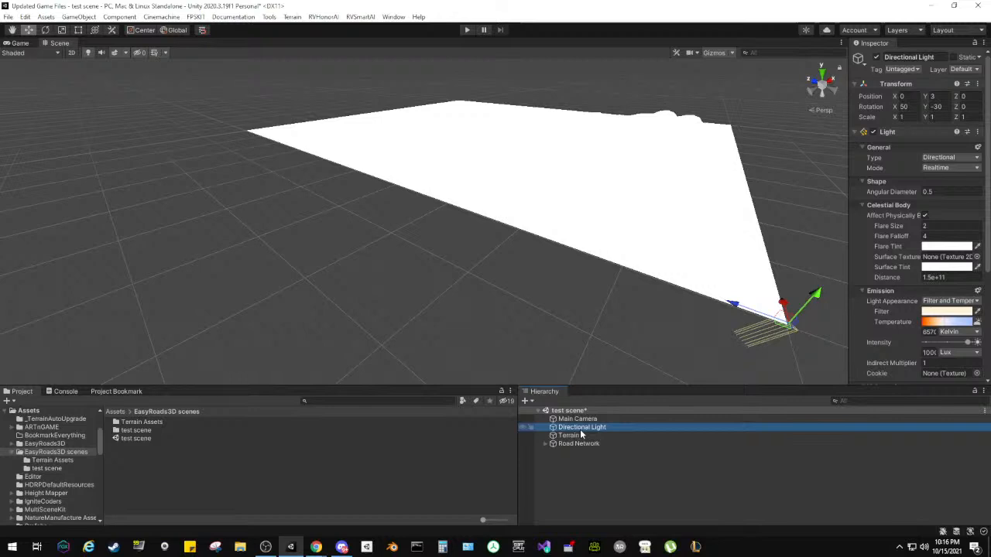
{"action": "left_click", "coordinate": [570, 496]}
{"action": "left_click", "coordinate": [116, 412]}
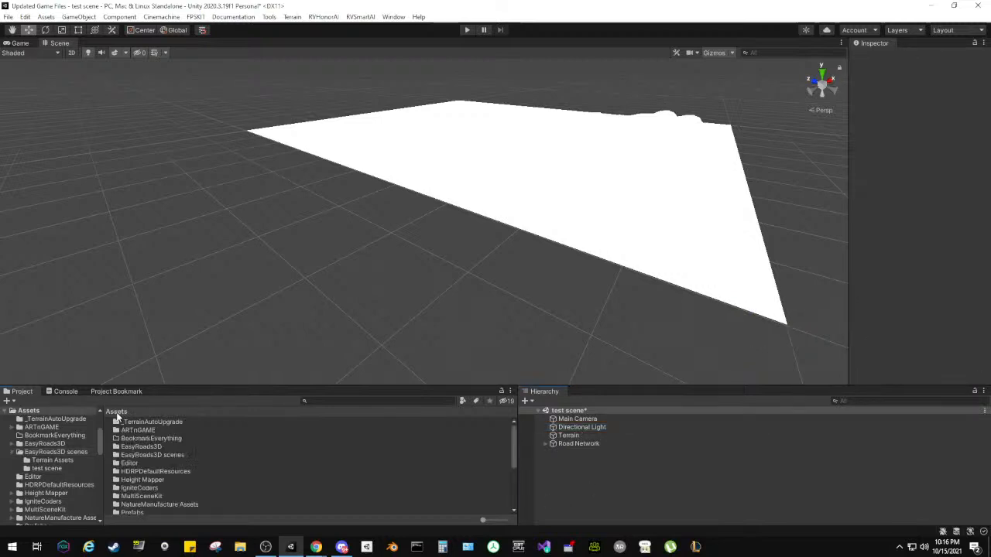
{"action": "double_click", "coordinate": [141, 447]}
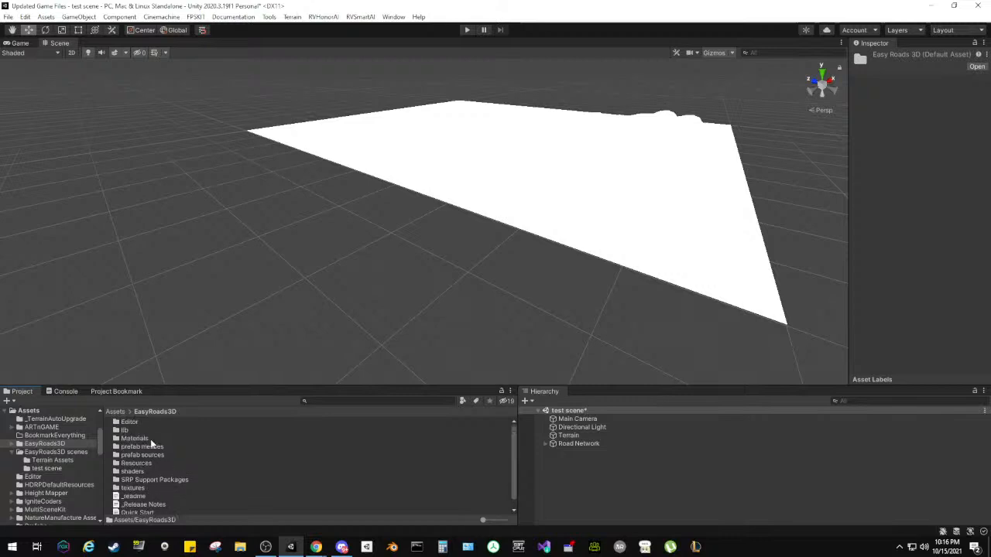
{"action": "left_click", "coordinate": [116, 412]}
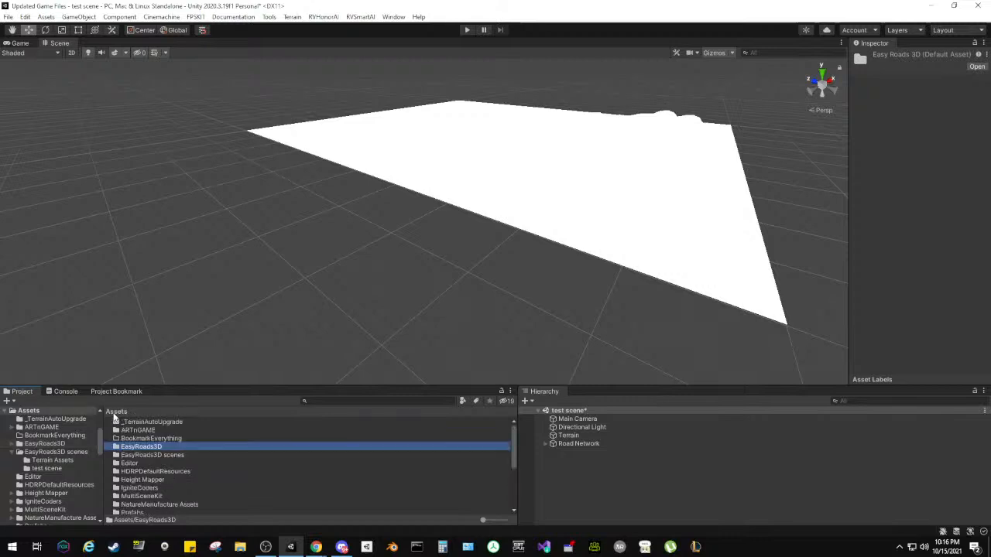
Step: Add the test scene asset from the EasyRoads3D scenes folder to the project bookmarks
{"action": "double_click", "coordinate": [167, 461]}
{"action": "left_click", "coordinate": [116, 411]}
{"action": "double_click", "coordinate": [139, 456]}
{"action": "left_click", "coordinate": [135, 439]}
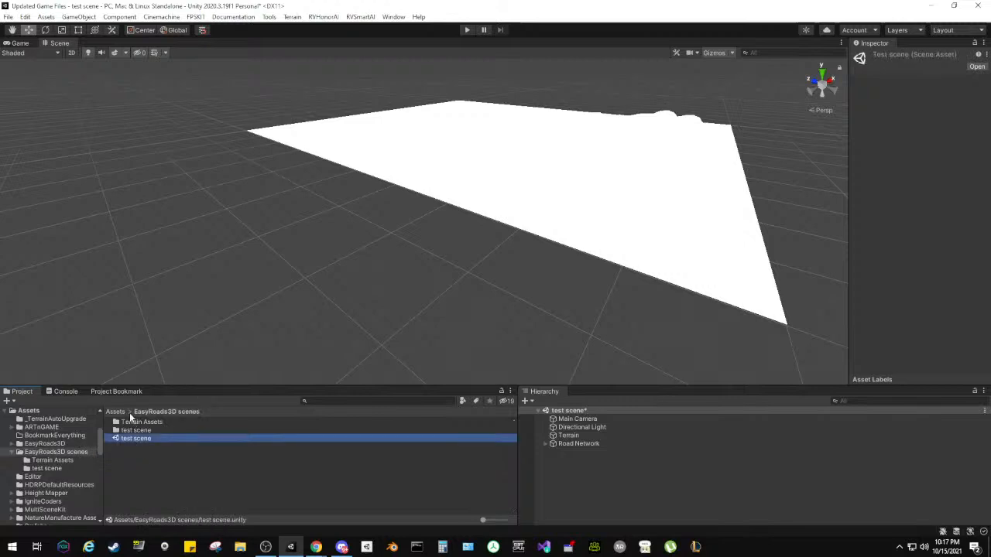
{"action": "left_click", "coordinate": [116, 391]}
{"action": "scroll", "coordinate": [142, 467], "scroll_direction": "down", "scroll_amount": 2}
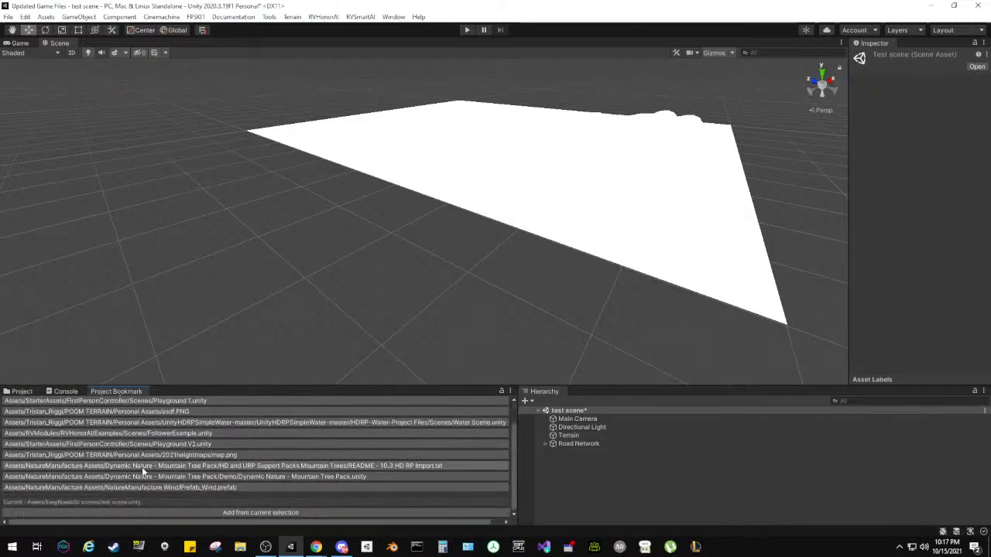
{"action": "left_click", "coordinate": [157, 514]}
Step: Dismiss the EasyRoads3D news window and add a Sky and Fog Volume to the test scene
{"action": "left_click", "coordinate": [565, 444]}
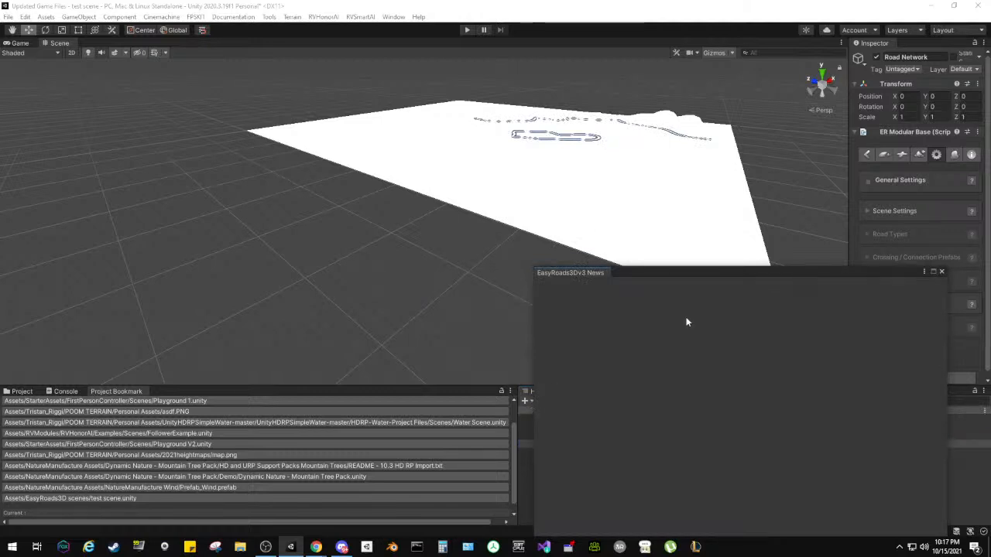
{"action": "left_click", "coordinate": [942, 272]}
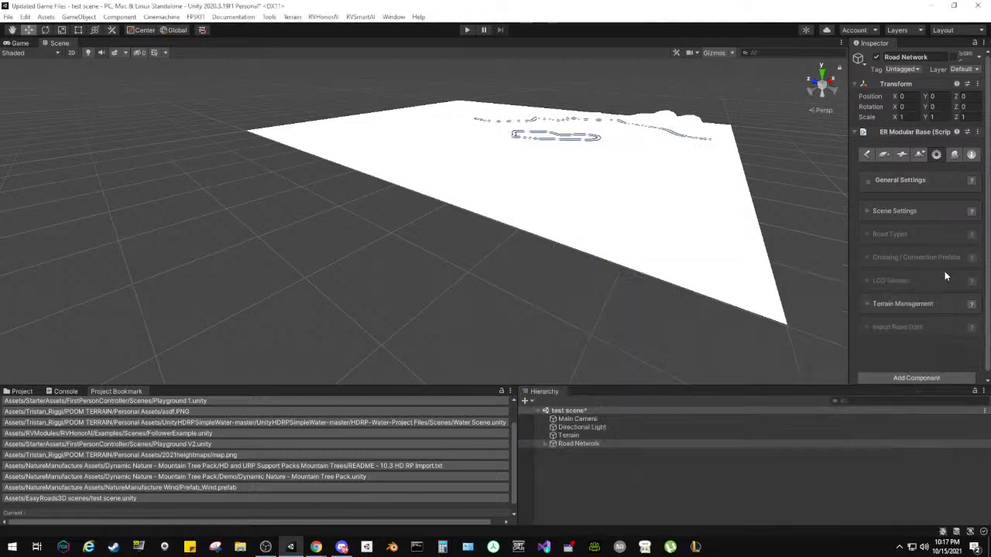
{"action": "left_click", "coordinate": [528, 400]}
{"action": "mouse_move", "coordinate": [585, 359]}
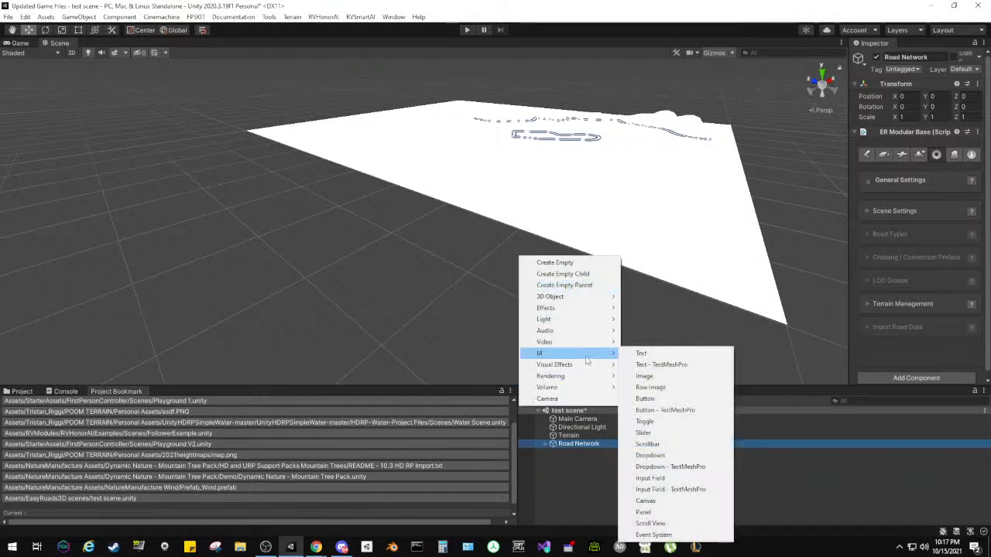
{"action": "mouse_move", "coordinate": [586, 376]}
{"action": "left_click", "coordinate": [633, 385]}
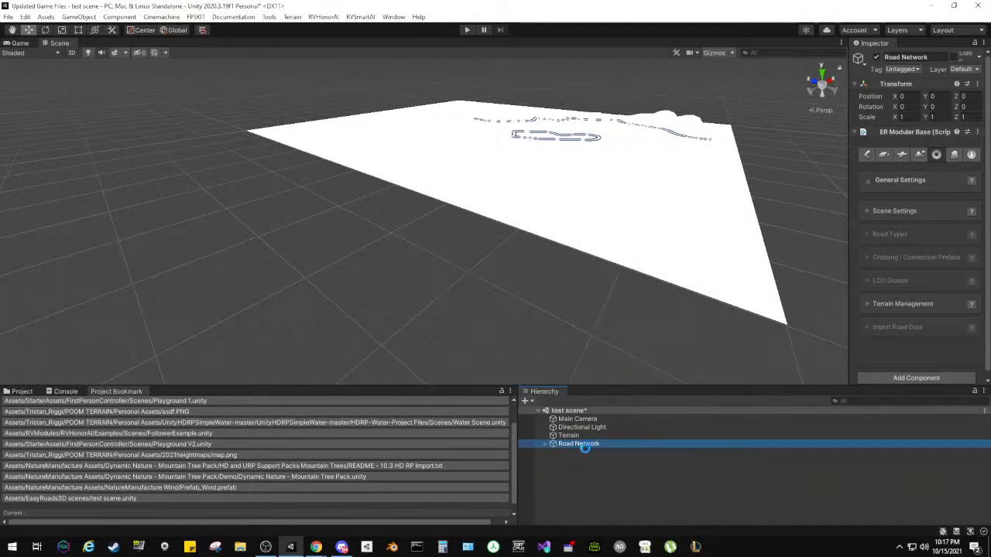
Step: Add an Exposure override to the Sky and Fog Volume, enabling Fixed mode with a fixed exposure of about 13.27
{"action": "left_click", "coordinate": [887, 222]}
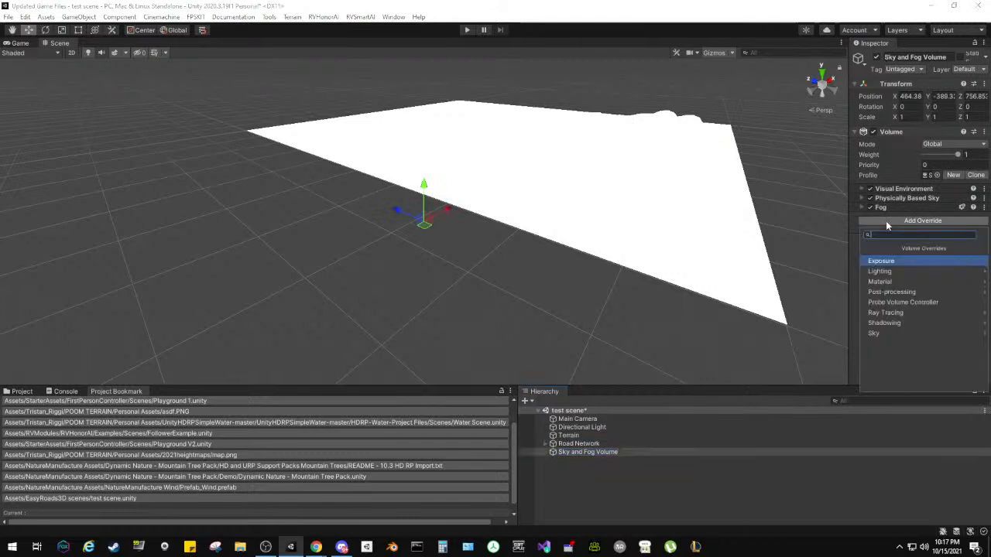
{"action": "left_click", "coordinate": [882, 261]}
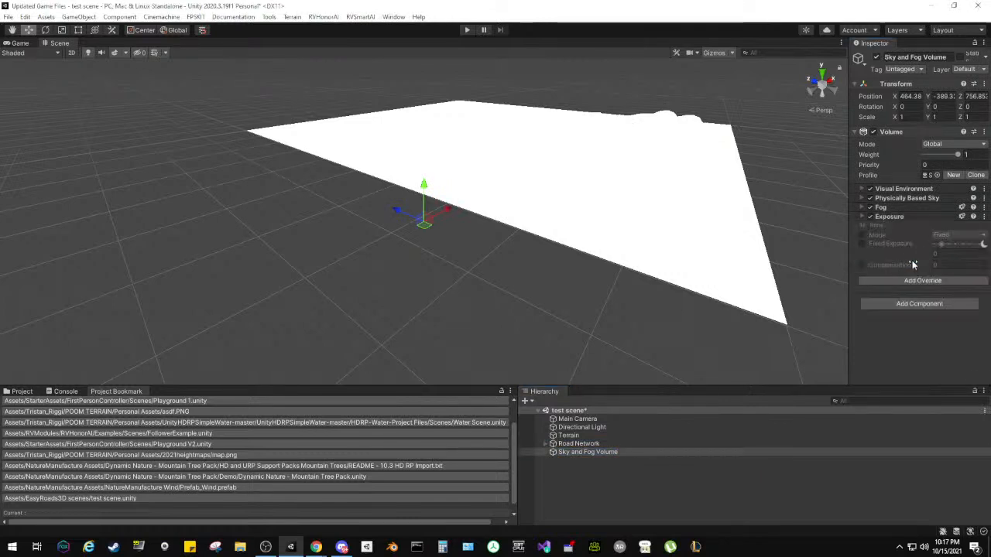
{"action": "left_click", "coordinate": [861, 235]}
{"action": "left_click", "coordinate": [862, 243]}
{"action": "left_click_drag", "start_coordinate": [941, 244], "coordinate": [972, 244]}
Step: Select the road-covered terrain and save the test scene
{"action": "right_click_drag", "start_coordinate": [807, 296], "coordinate": [357, 317]}
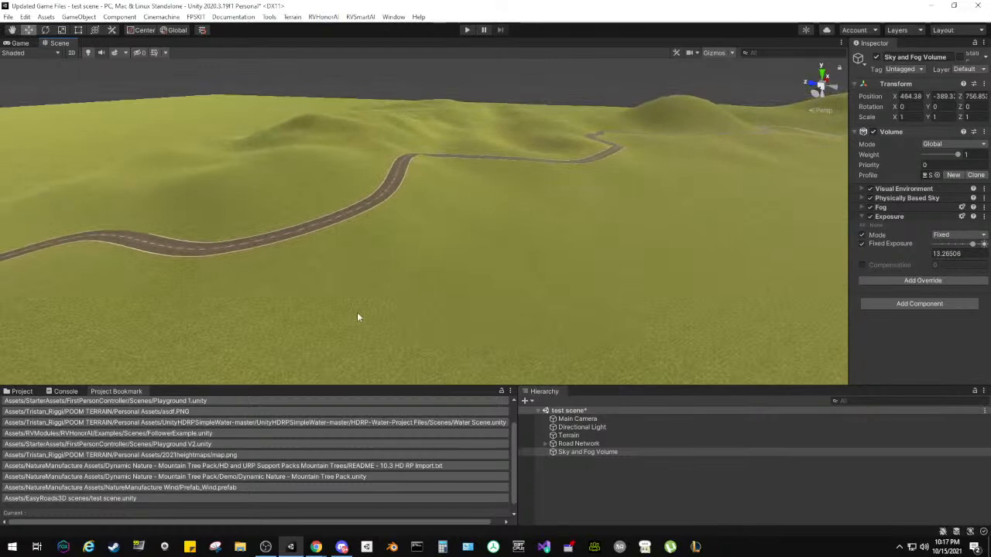
{"action": "left_click", "coordinate": [358, 317]}
{"action": "left_click", "coordinate": [8, 16]}
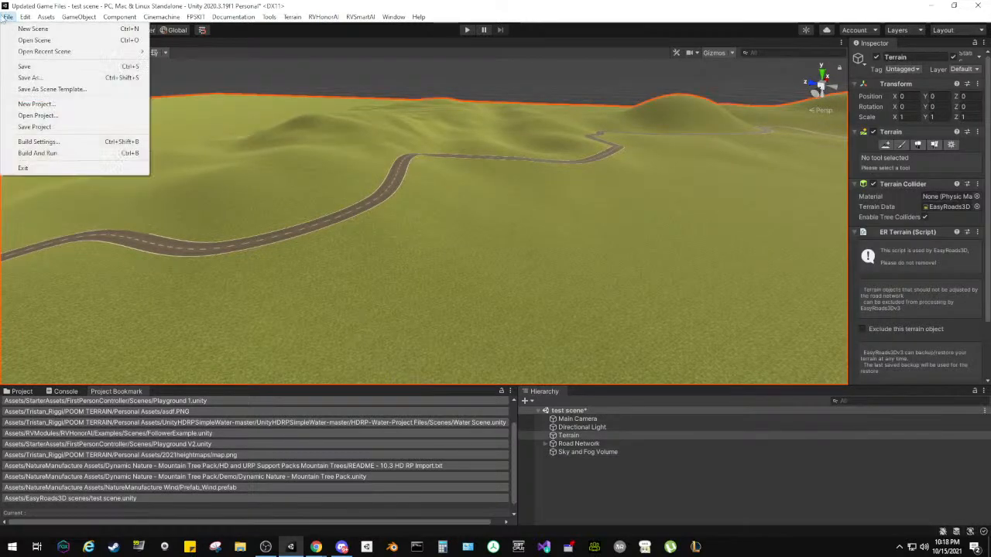
{"action": "left_click", "coordinate": [209, 190]}
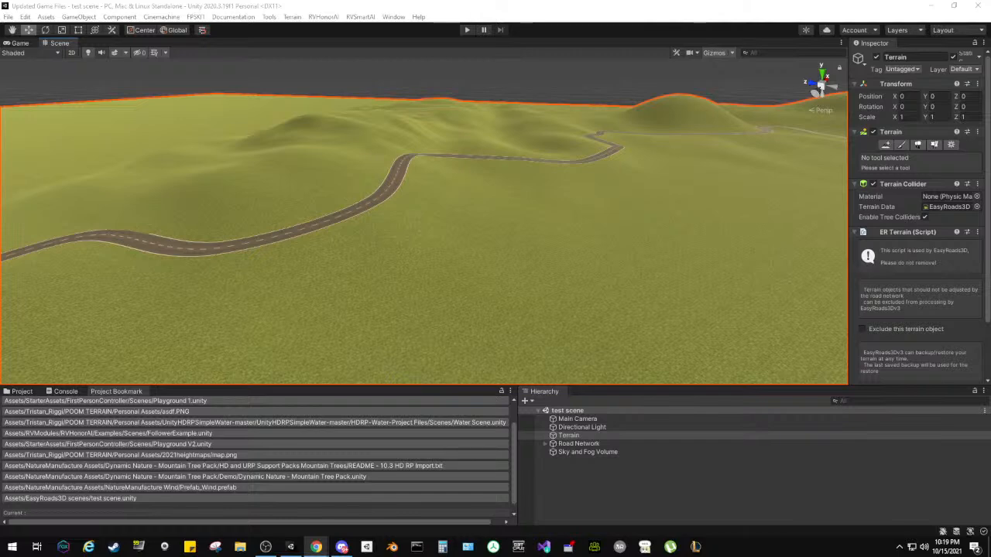
{"action": "key", "text": "XF86AudioRaiseVolume"}
{"action": "key", "text": "XF86AudioRaiseVolume"}
{"action": "right_click_drag", "start_coordinate": [308, 222], "coordinate": [287, 205]}
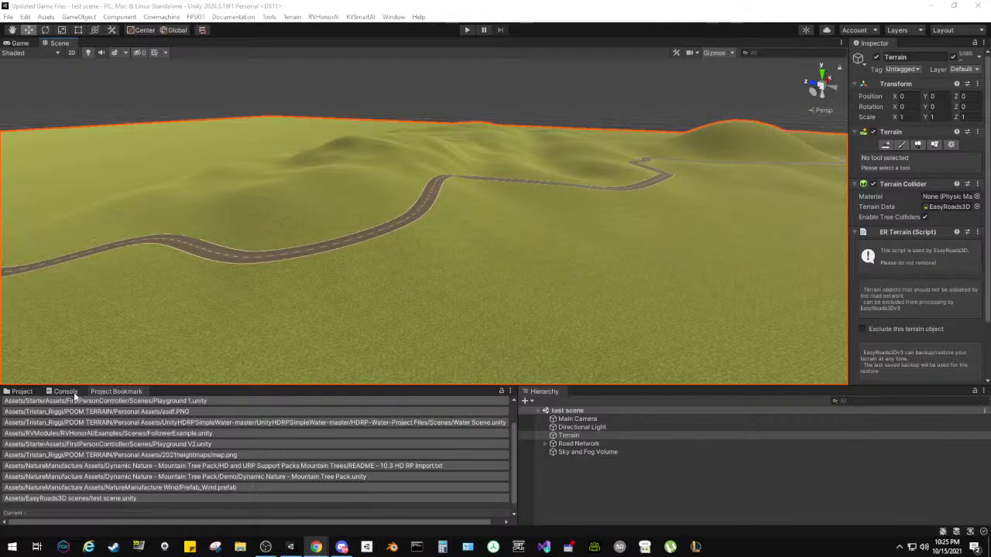
Step: Locate the bookmarked Playground V2 scene in StarterAssets/FirstPersonController/Scenes and open it
{"action": "left_click", "coordinate": [30, 393]}
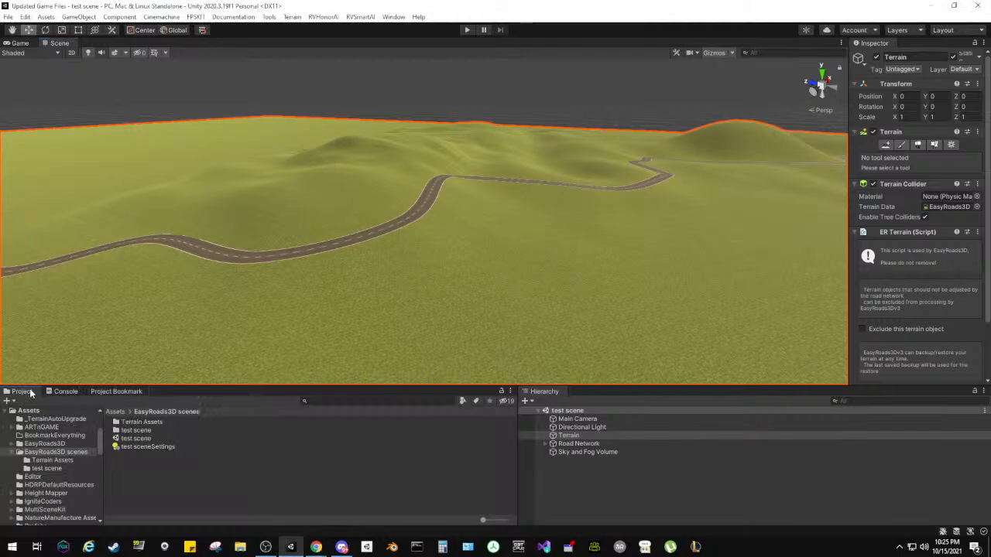
{"action": "left_click", "coordinate": [116, 392]}
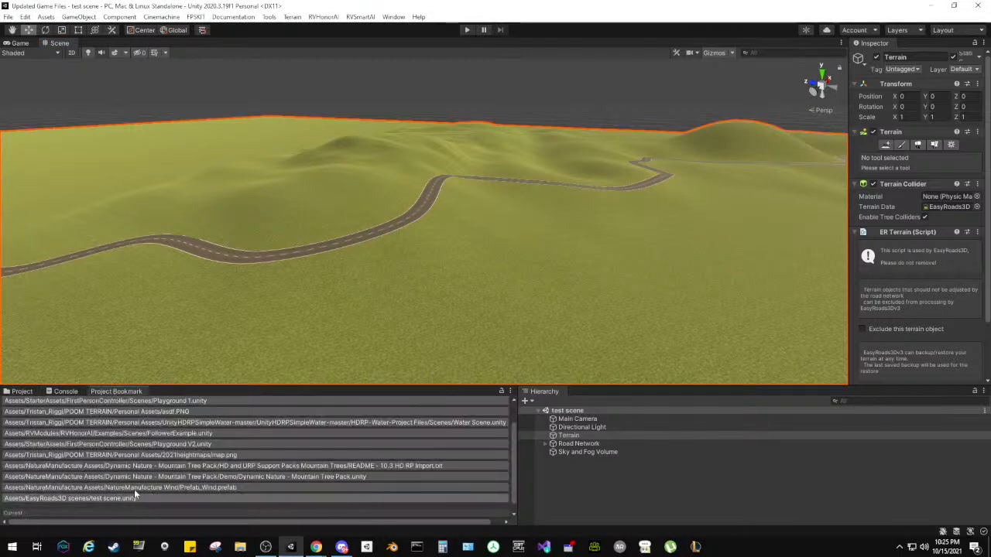
{"action": "left_click", "coordinate": [149, 445]}
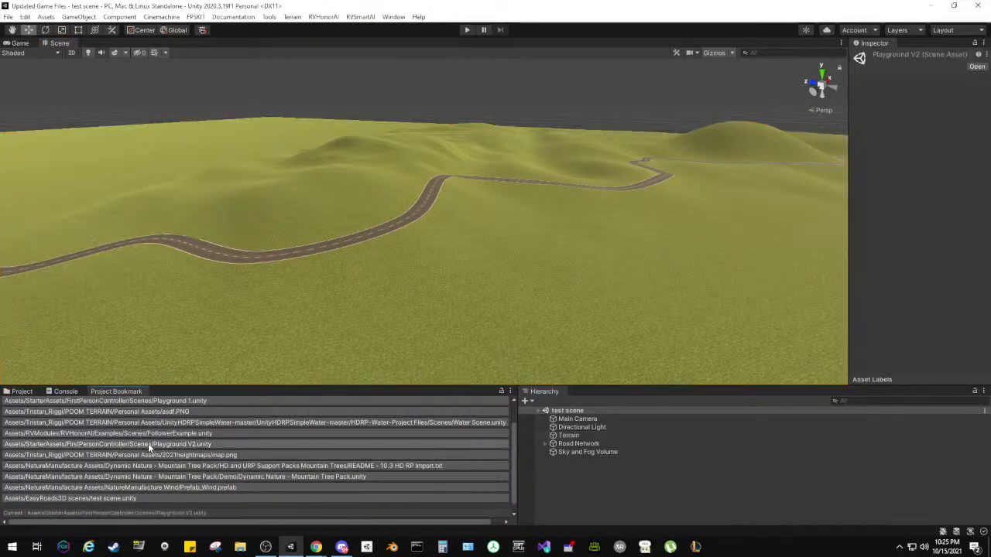
{"action": "left_click", "coordinate": [30, 393]}
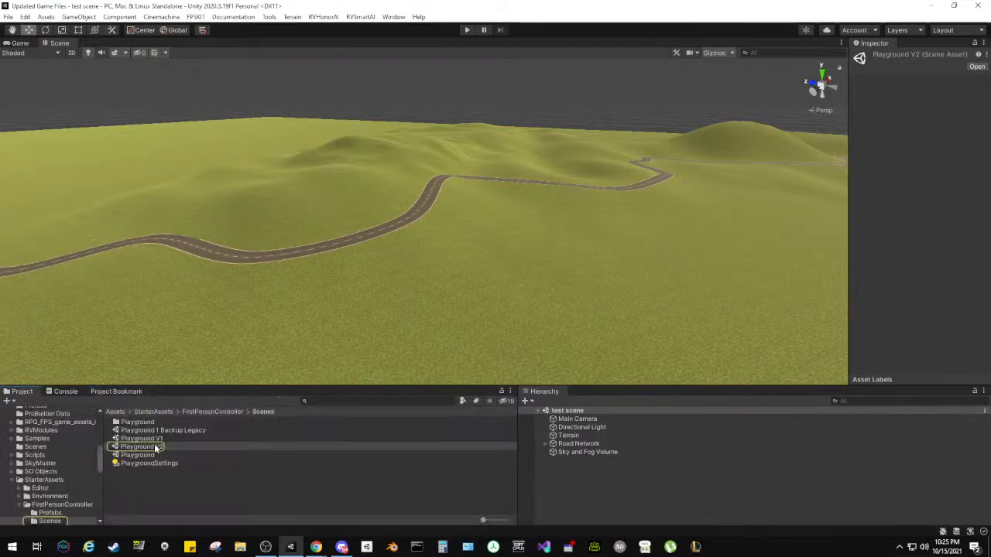
{"action": "left_click", "coordinate": [316, 547]}
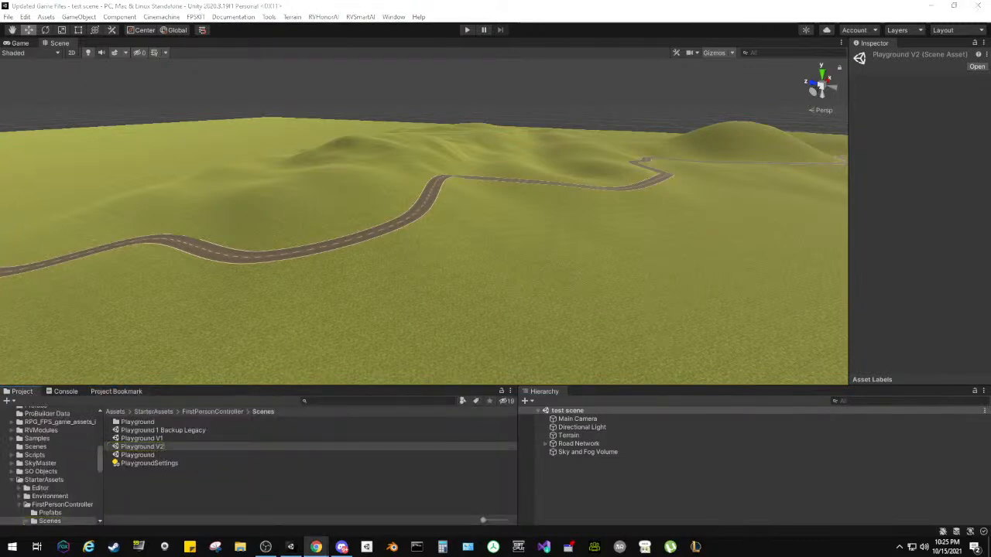
{"action": "double_click", "coordinate": [161, 447]}
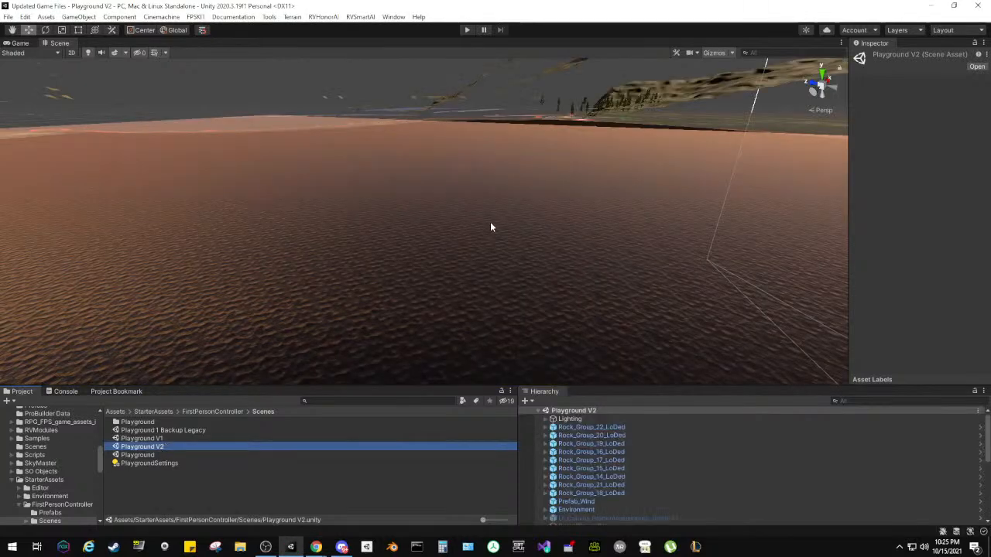
Step: Run the Playground V2 scene in play mode and dock the Inspector beside the Hierarchy
{"action": "mouse_move", "coordinate": [490, 227]}
{"action": "right_mouse_down"}
{"action": "mouse_move", "coordinate": [489, 132]}
{"action": "mouse_move", "coordinate": [476, 104]}
{"action": "mouse_move", "coordinate": [393, 79]}
{"action": "right_mouse_up"}
{"action": "left_click", "coordinate": [466, 29]}
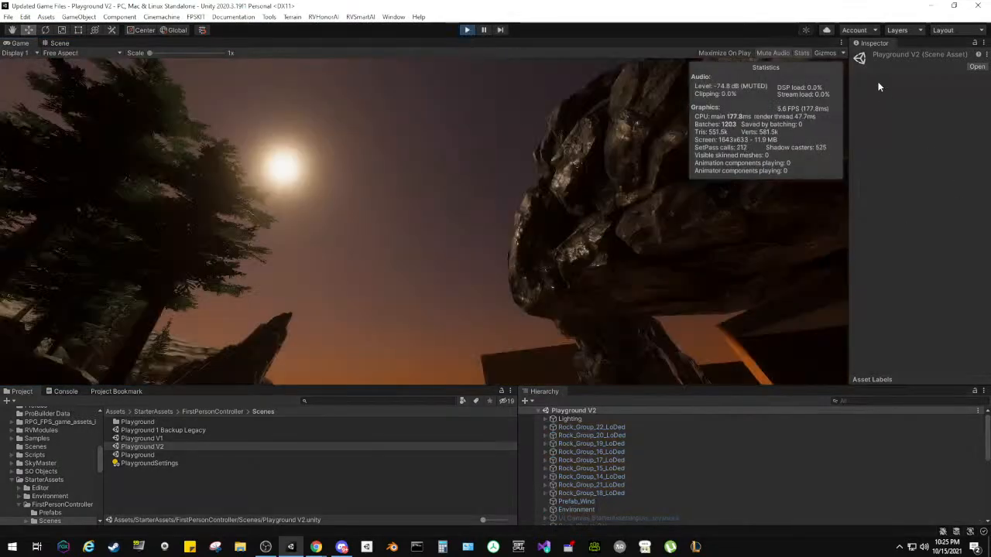
{"action": "key", "text": "Escape"}
{"action": "left_click_drag", "start_coordinate": [872, 45], "coordinate": [593, 392]}
Step: Walk through the running Playground V2 level to examine its rocks, trees and terrain
{"action": "left_click", "coordinate": [679, 347]}
{"action": "key", "text": "w"}
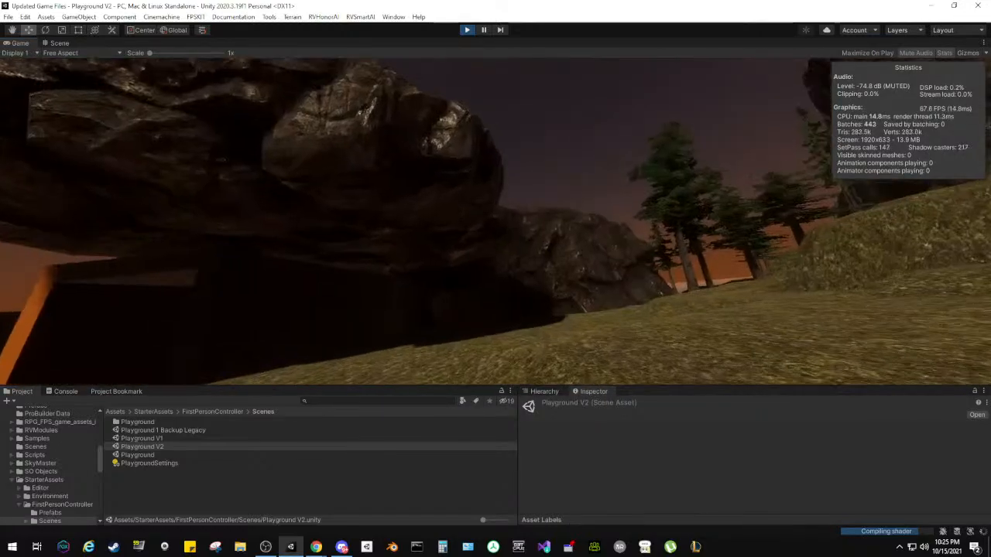
{"action": "key", "text": "w"}
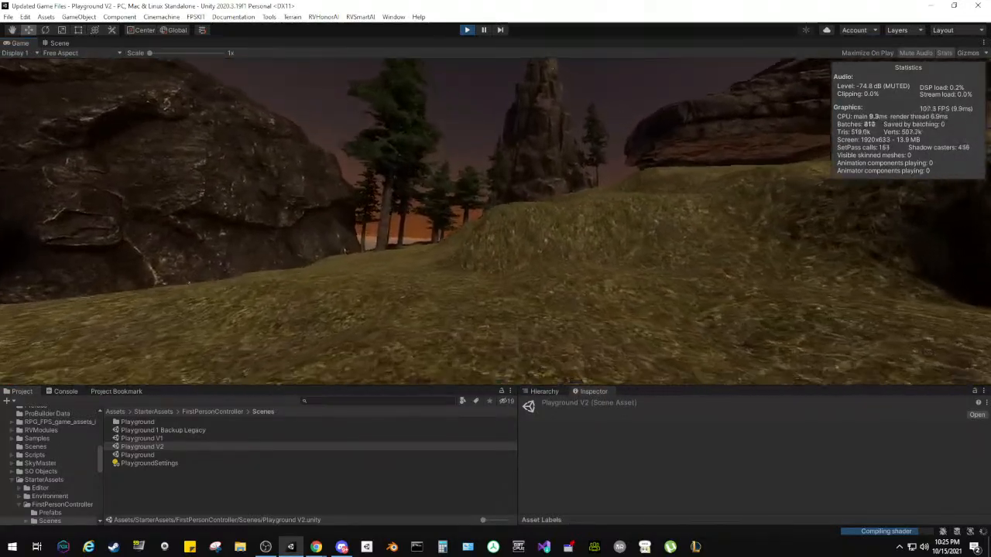
{"action": "key", "text": "w"}
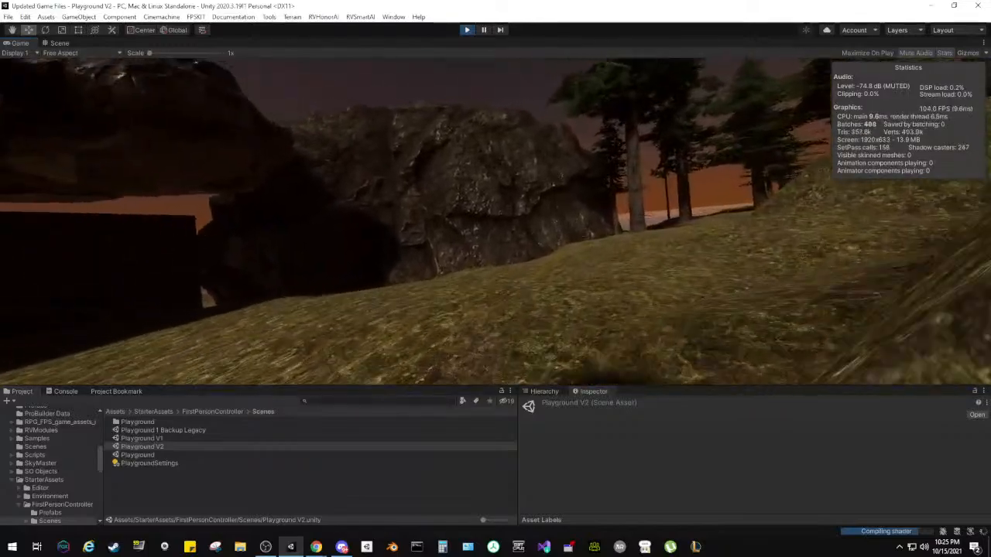
{"action": "key", "text": "w"}
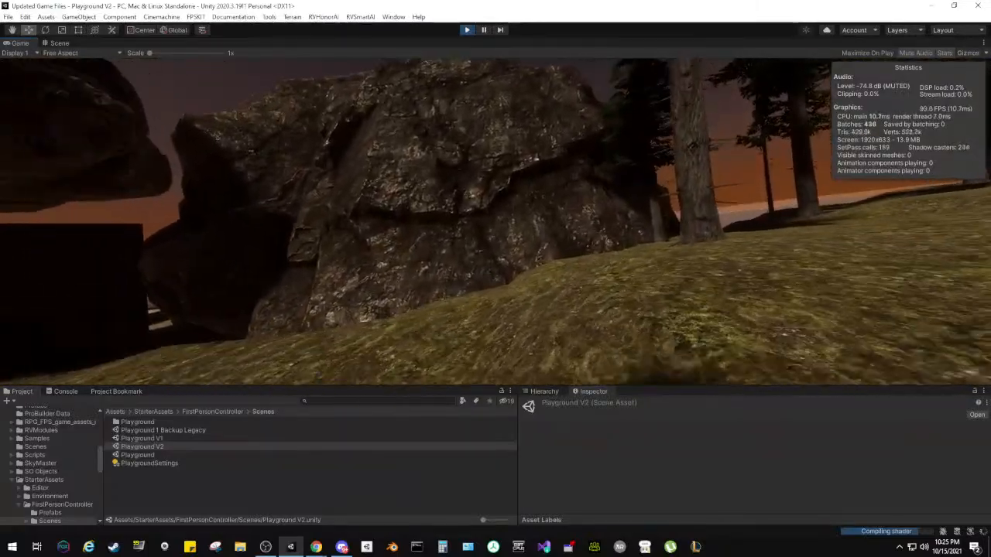
{"action": "key", "text": "w"}
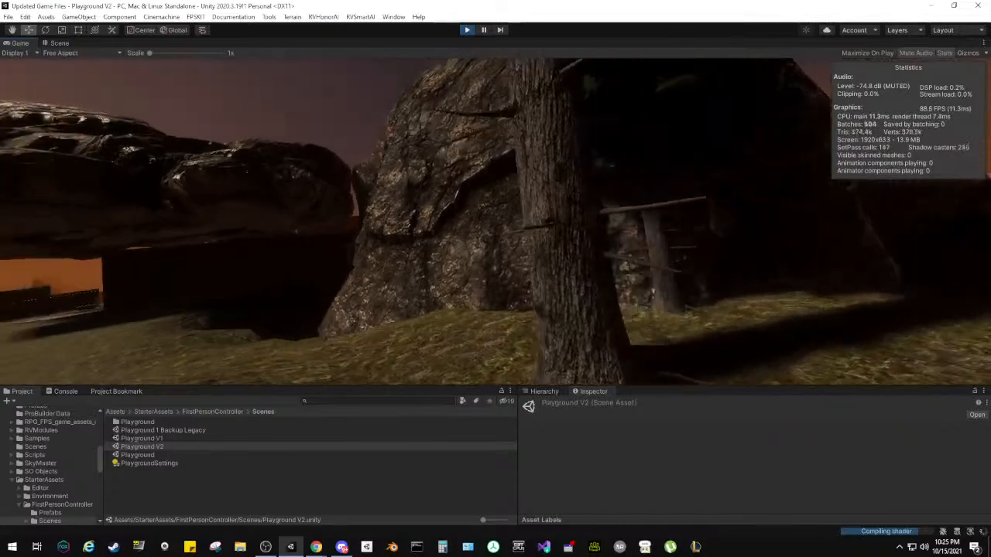
{"action": "key", "text": "w"}
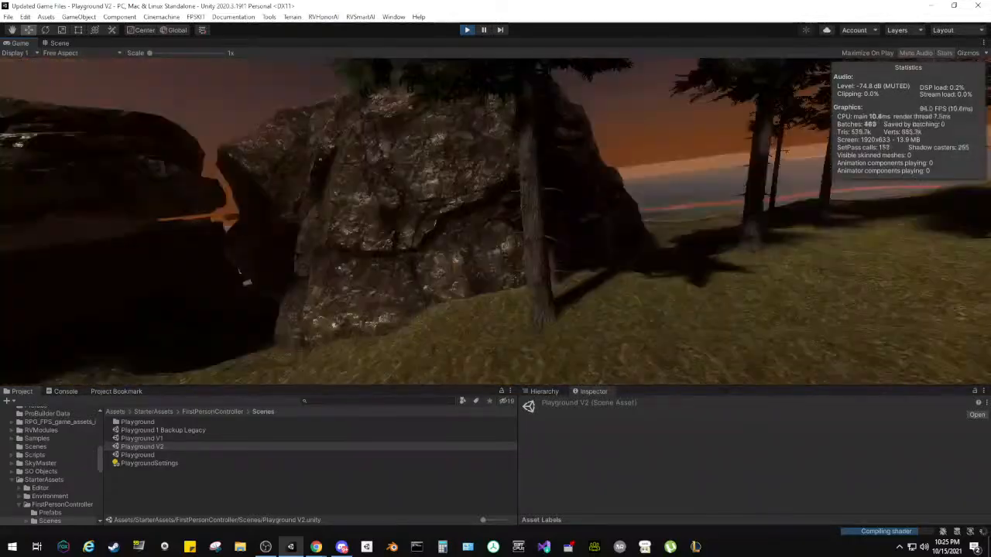
{"action": "key", "text": "w"}
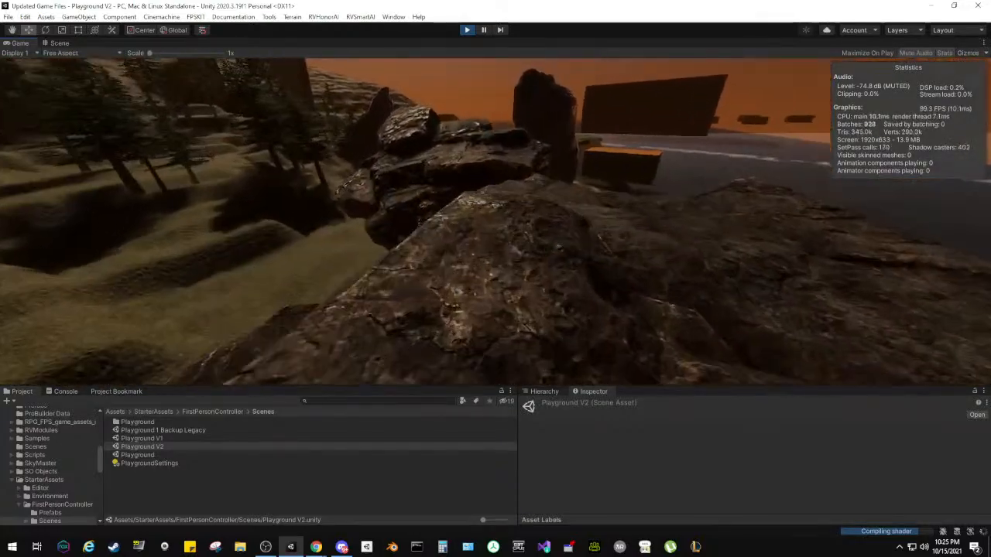
{"action": "key", "text": "w"}
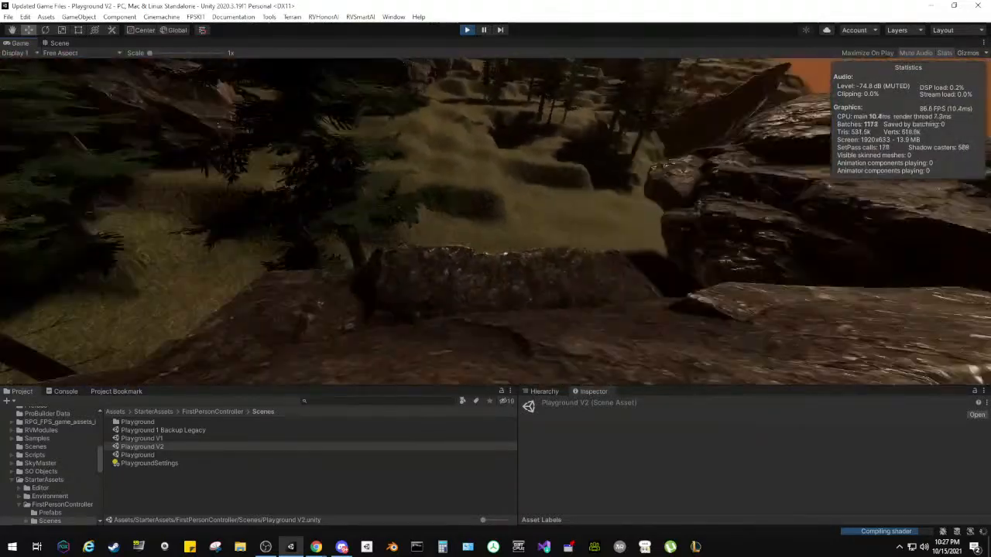
{"action": "key", "text": "w"}
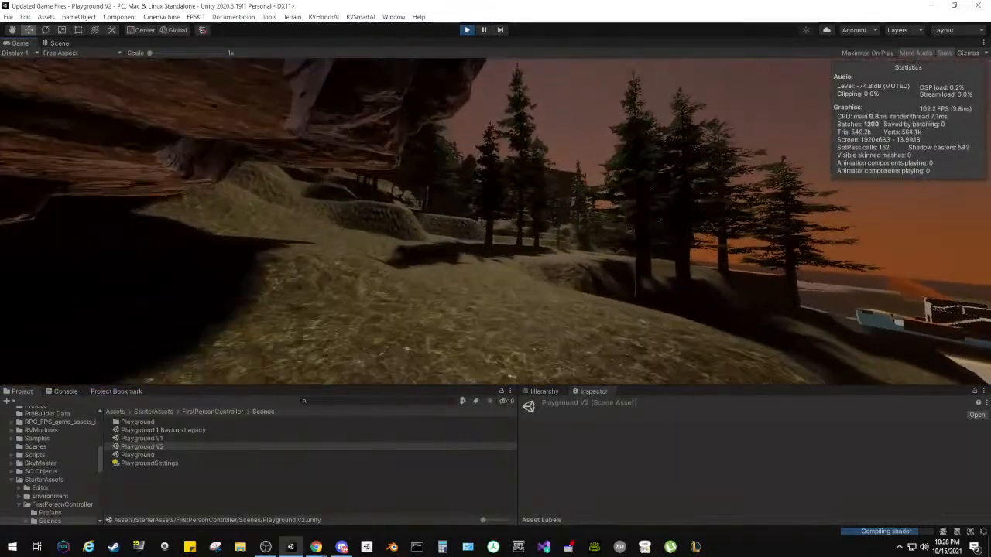
{"action": "key", "text": "w"}
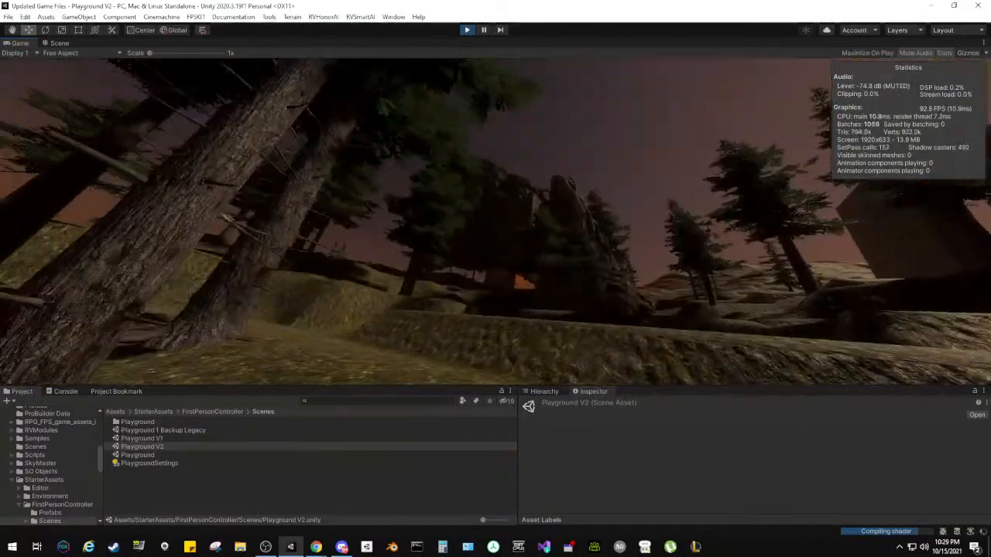
{"action": "key", "text": "w"}
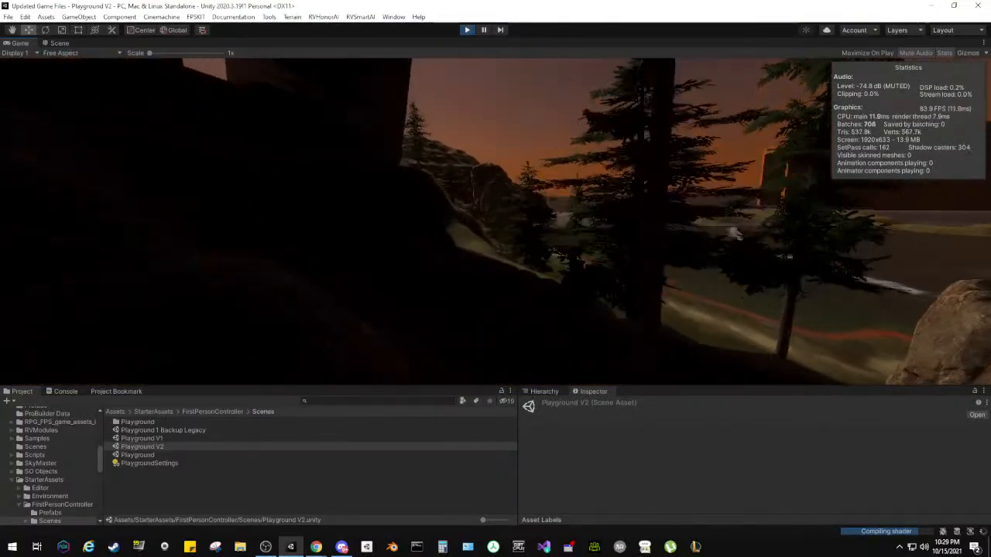
Step: Climb the slope beside the large orange structures in the running level to examine the terraced hillside and rock textures
{"action": "key", "text": "w"}
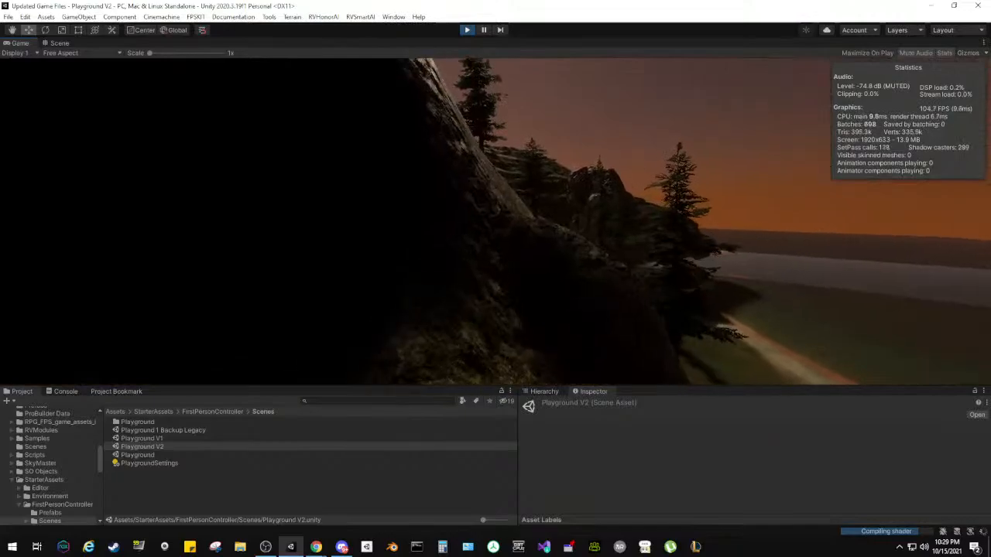
{"action": "key", "text": "w"}
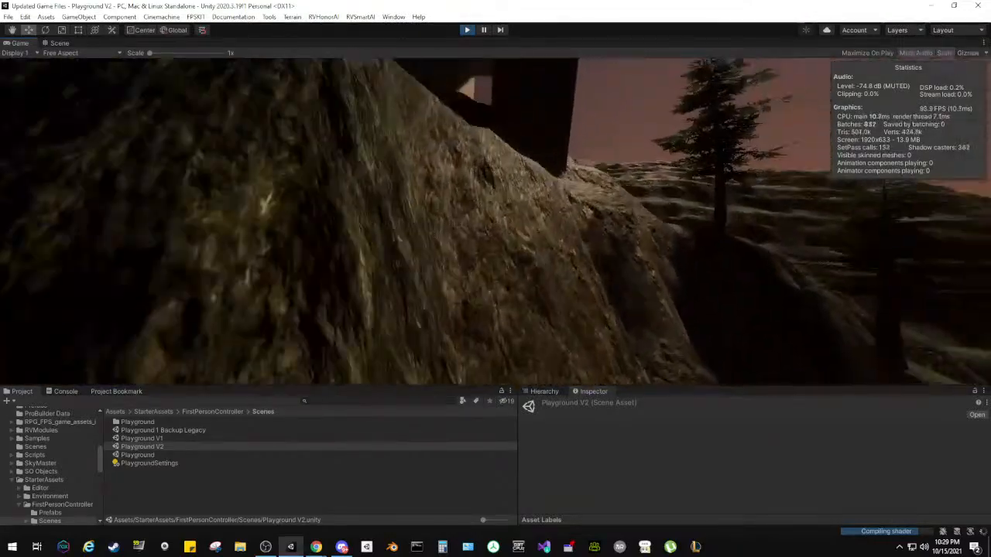
{"action": "key", "text": "w"}
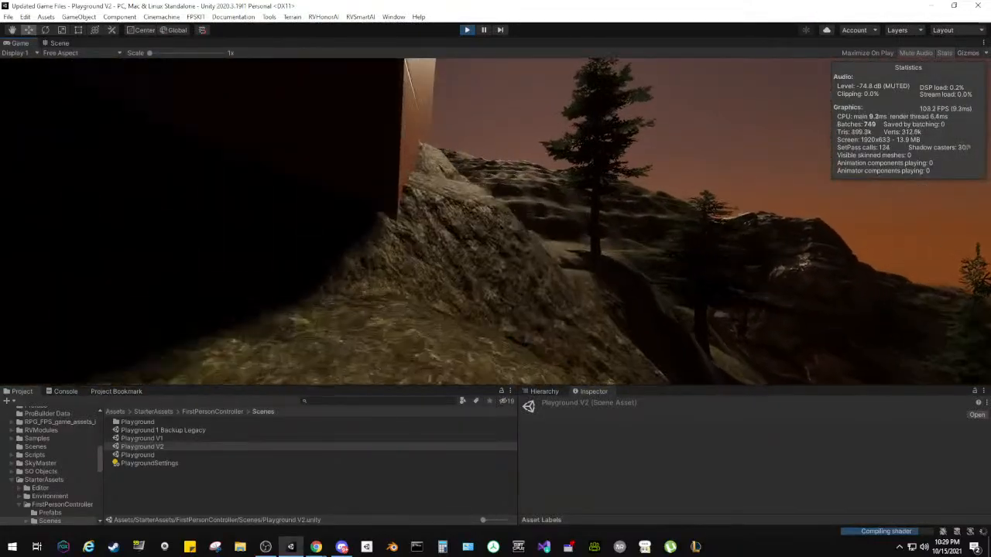
{"action": "key", "text": "w"}
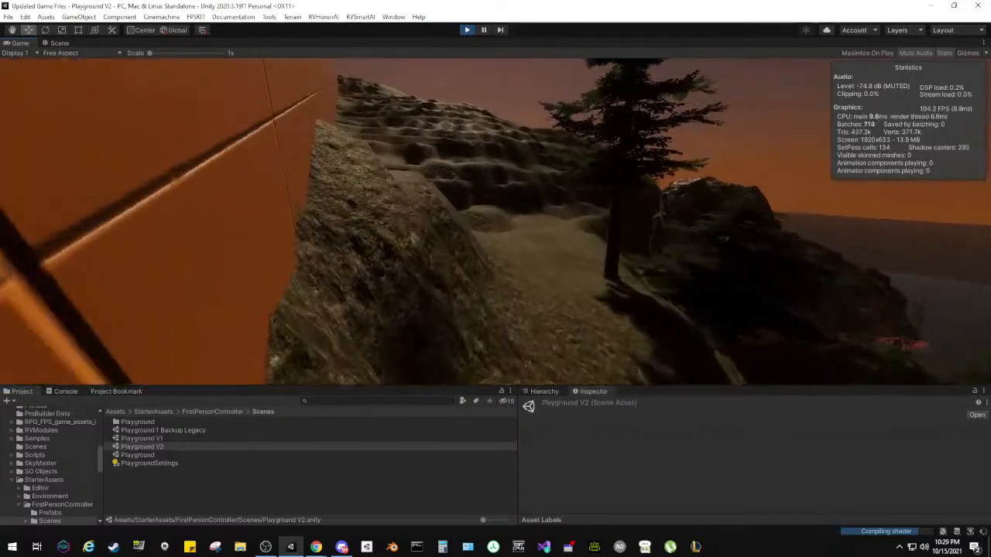
{"action": "key", "text": "w"}
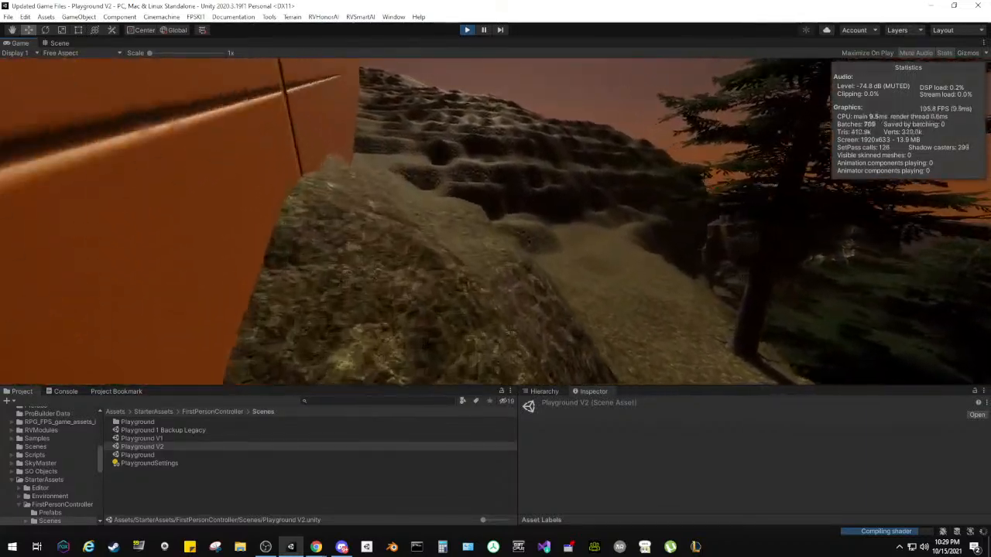
{"action": "key", "text": "w"}
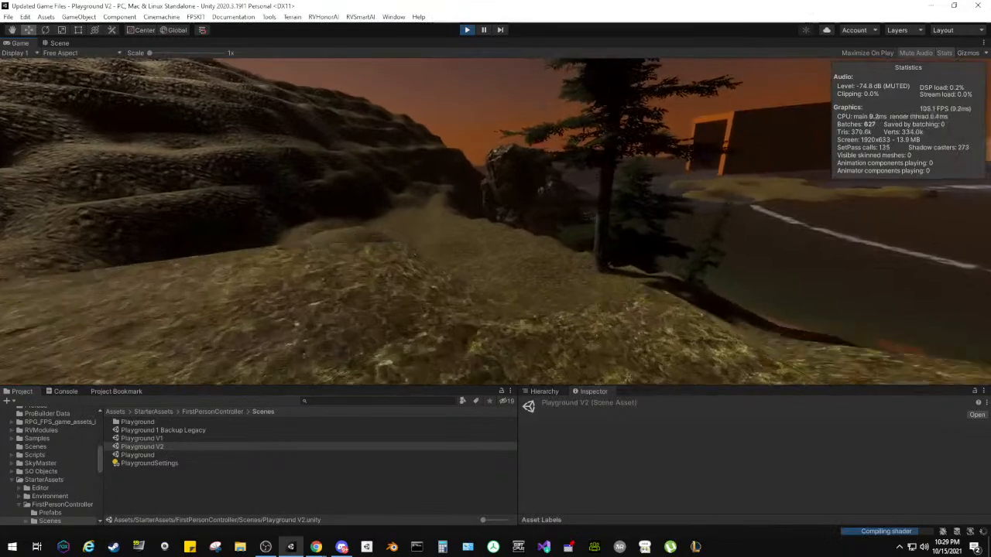
{"action": "key", "text": "w"}
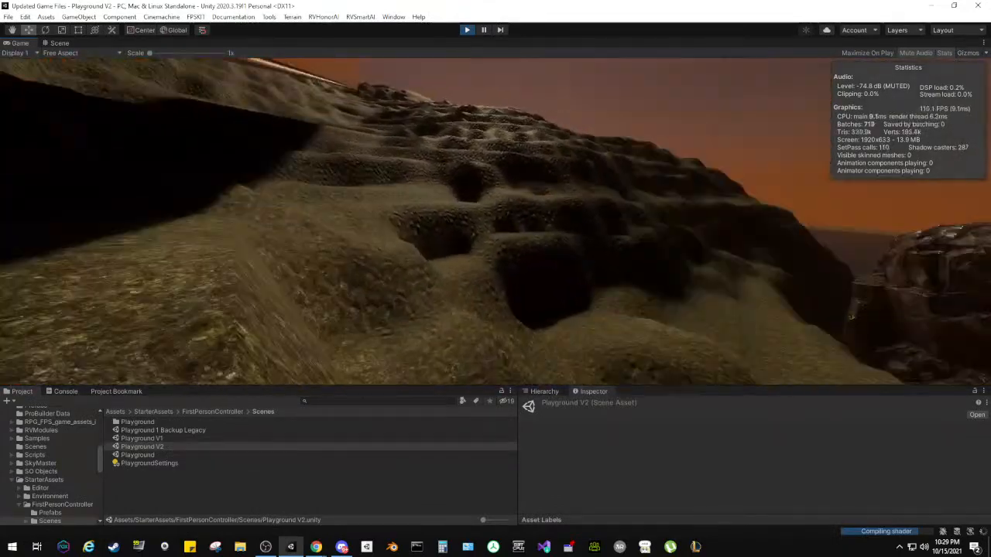
{"action": "key", "text": "w"}
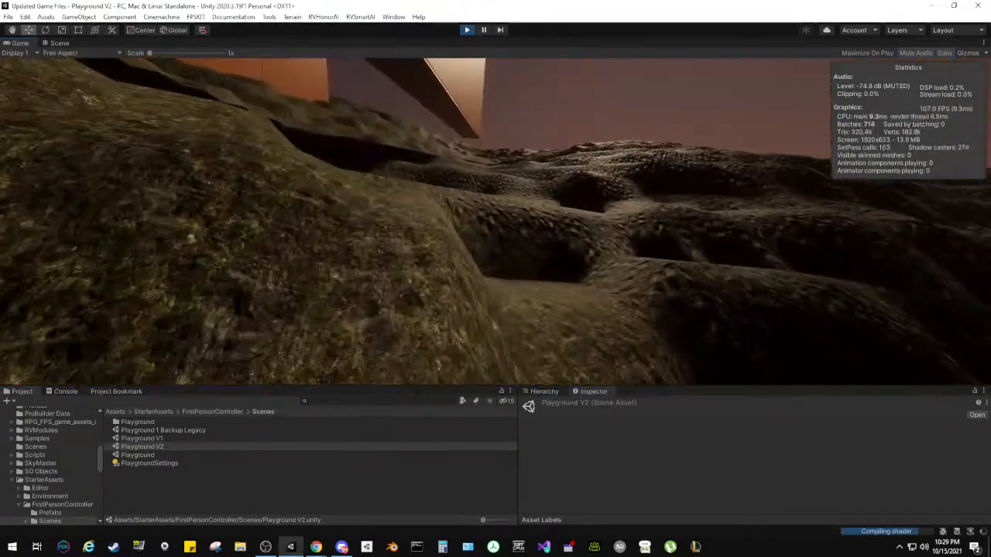
{"action": "key", "text": "w"}
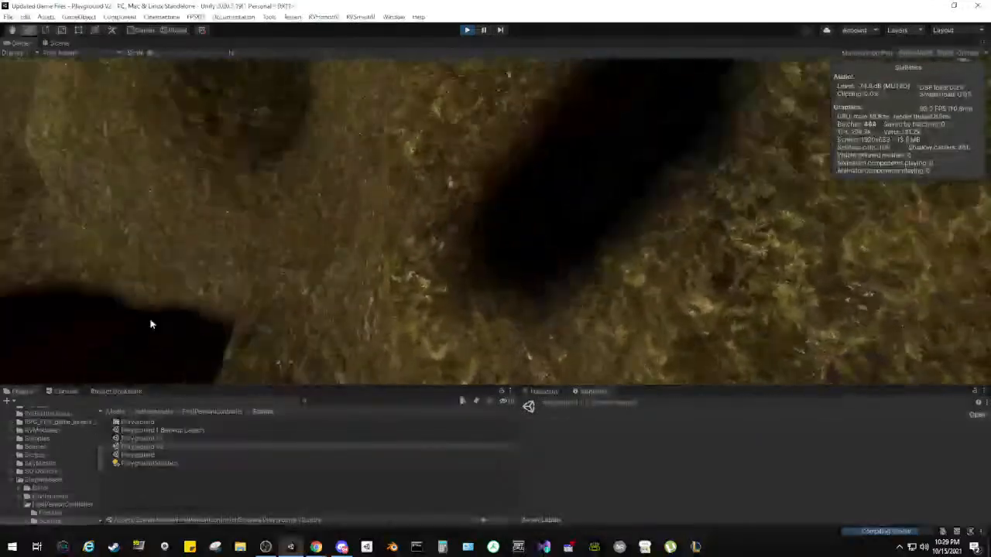
{"action": "key", "text": "w"}
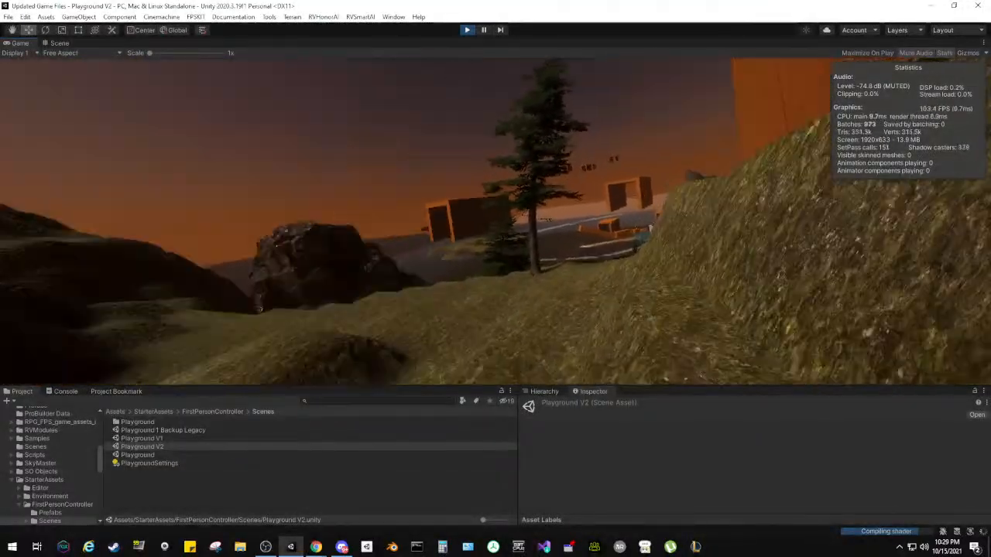
{"action": "key", "text": "w"}
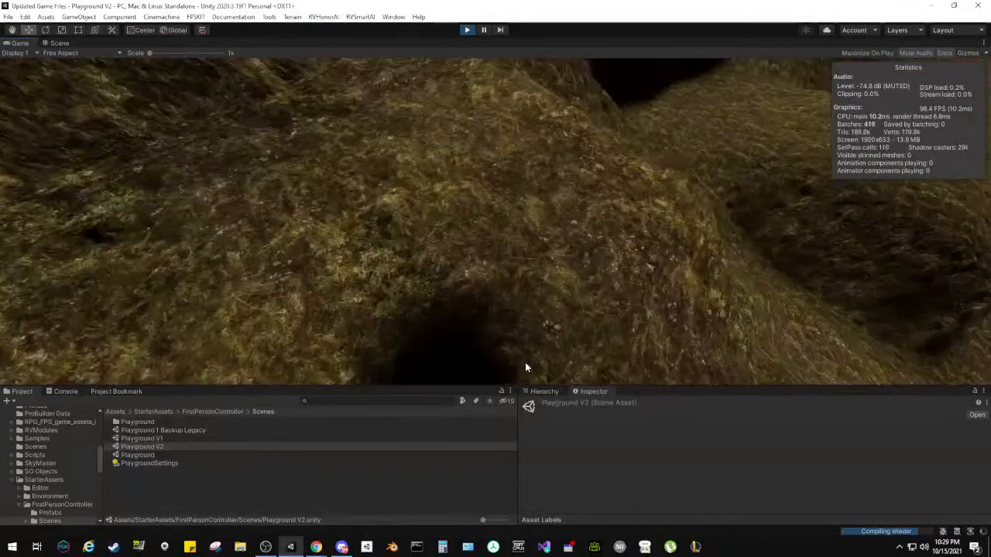
{"action": "key", "text": "w"}
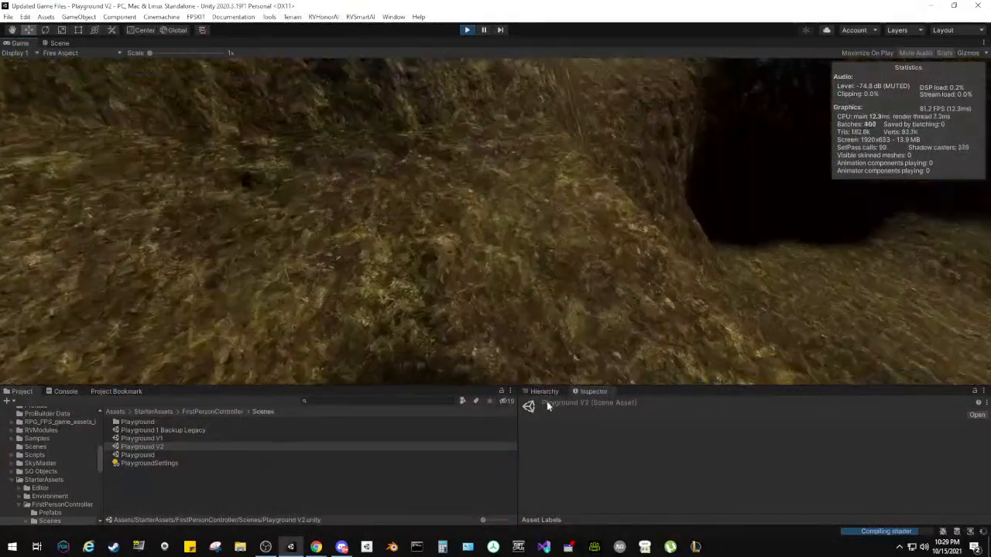
Step: Set the Sprint Speed of the PlayerCapsule under cPlayerManager to 40 while the scene is running
{"action": "left_click", "coordinate": [545, 394]}
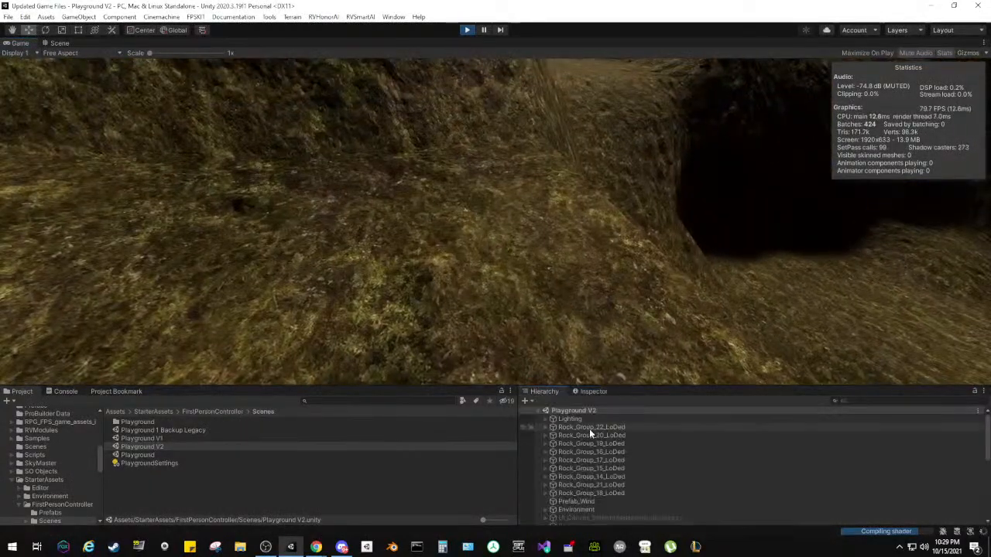
{"action": "scroll", "coordinate": [593, 443], "scroll_direction": "down", "scroll_amount": 4}
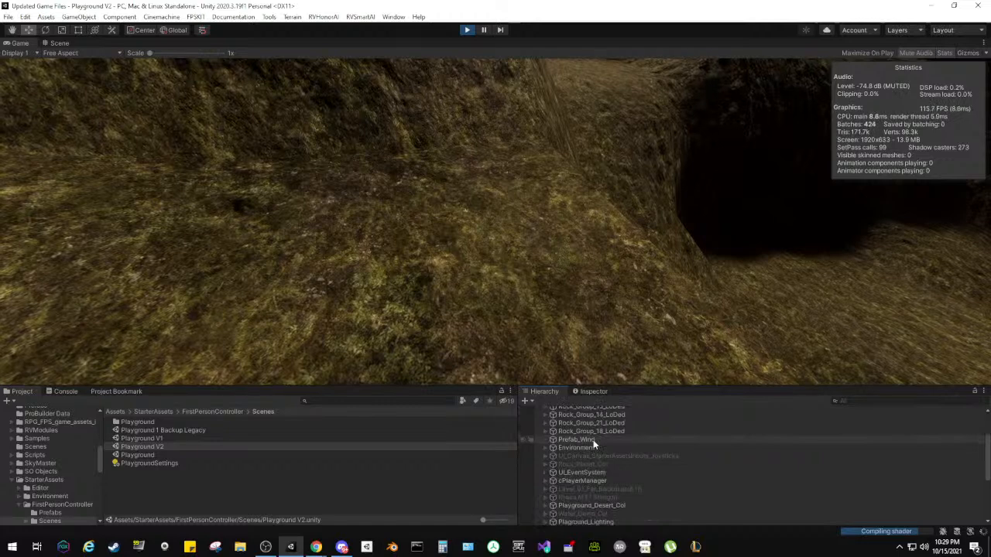
{"action": "scroll", "coordinate": [593, 445], "scroll_direction": "down", "scroll_amount": 2}
{"action": "left_click", "coordinate": [553, 451]}
{"action": "left_click", "coordinate": [545, 451]}
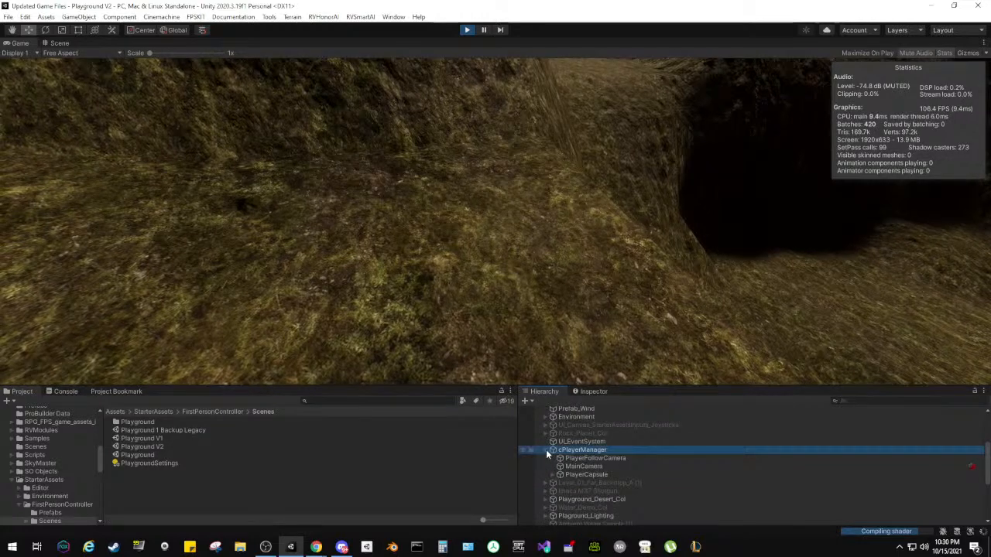
{"action": "left_click", "coordinate": [593, 472]}
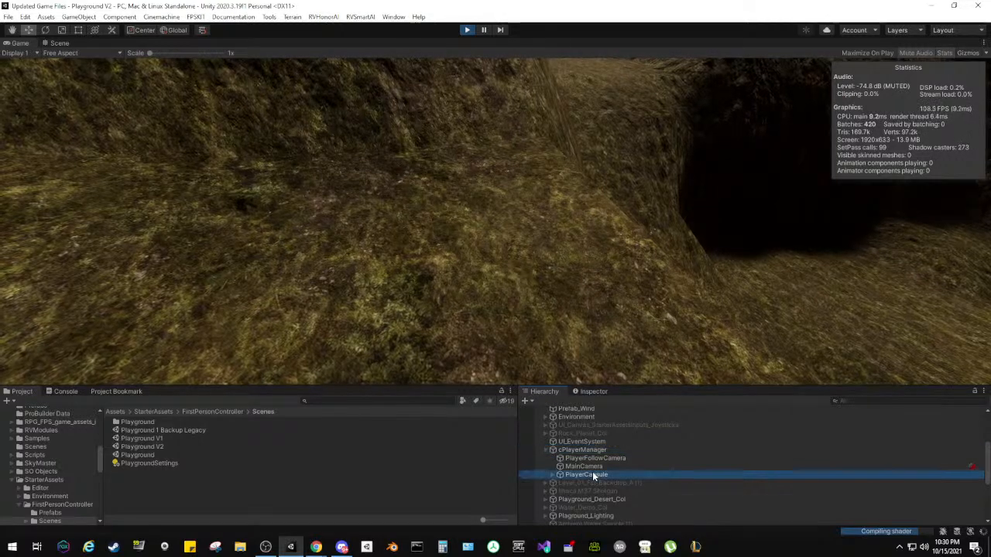
{"action": "left_click", "coordinate": [590, 391]}
{"action": "scroll", "coordinate": [564, 472], "scroll_direction": "down", "scroll_amount": 10}
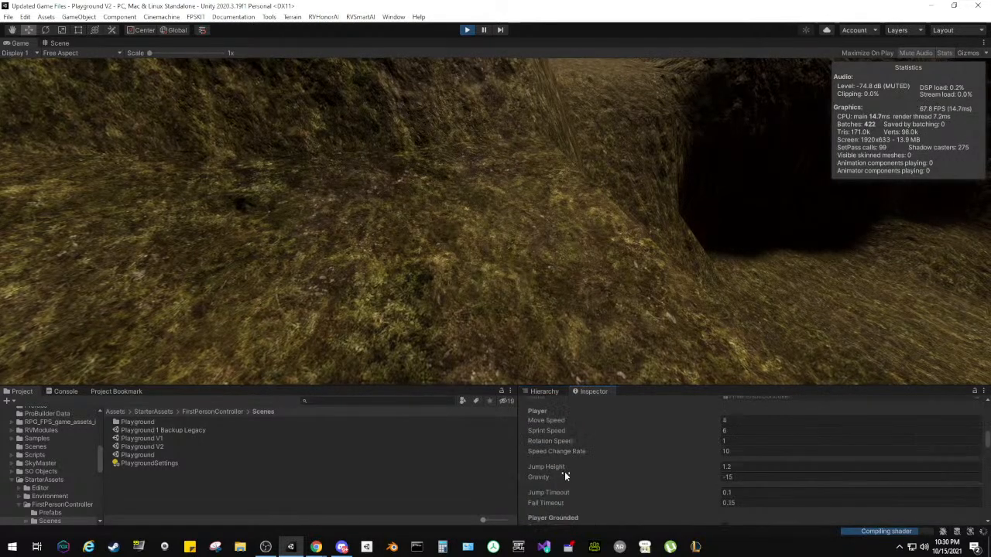
{"action": "scroll", "coordinate": [565, 469], "scroll_direction": "up", "scroll_amount": 4}
{"action": "left_click", "coordinate": [724, 430]}
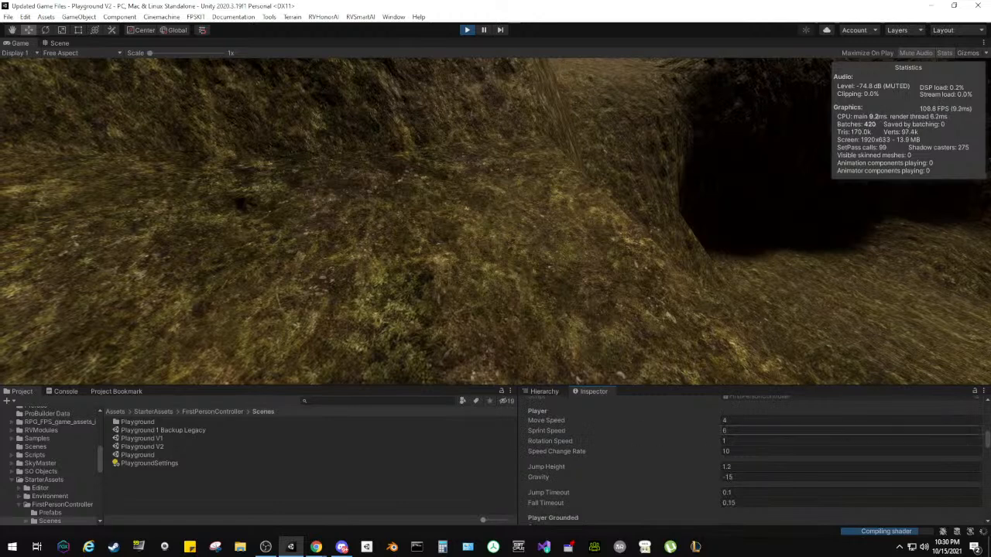
{"action": "type", "text": "40"}
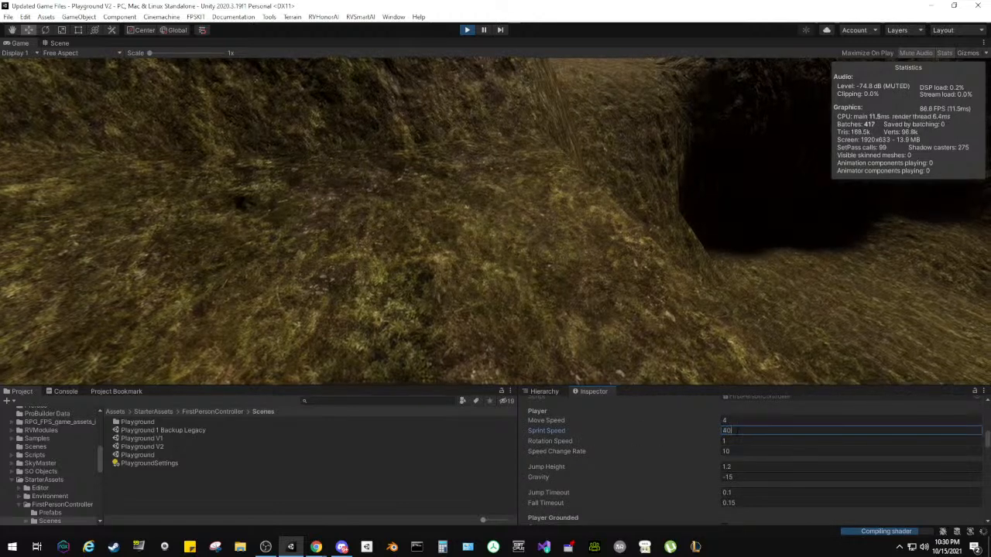
{"action": "left_click", "coordinate": [196, 498]}
Step: Sprint across the Playground V2 hills to examine the terrain at the faster speed, and exit play mode
{"action": "key", "text": "shift+w"}
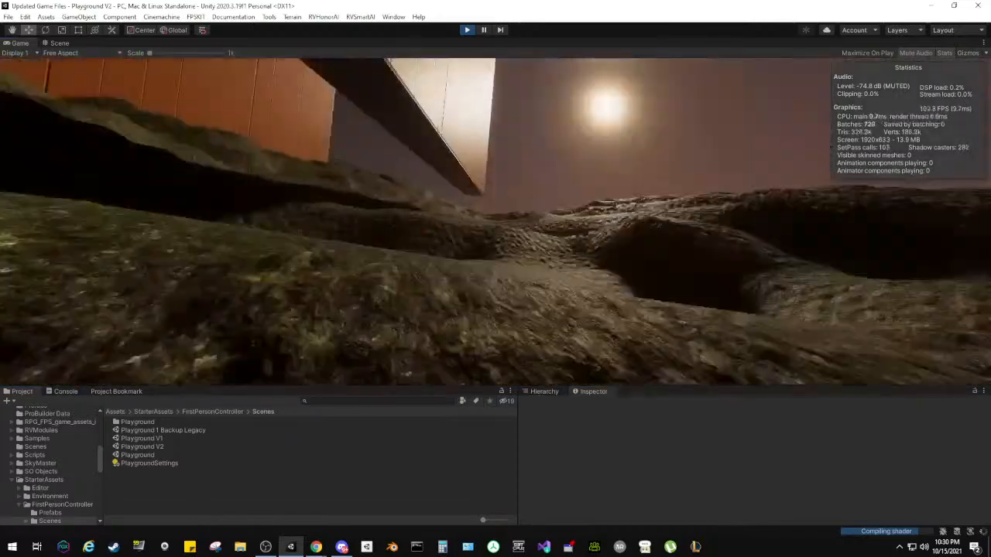
{"action": "key", "text": "shift+w"}
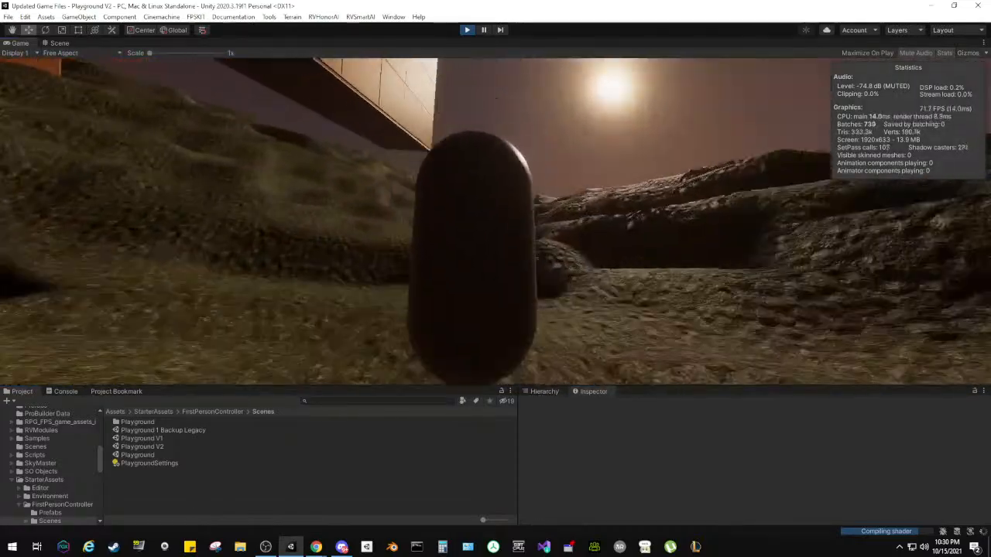
{"action": "key", "text": "shift+w"}
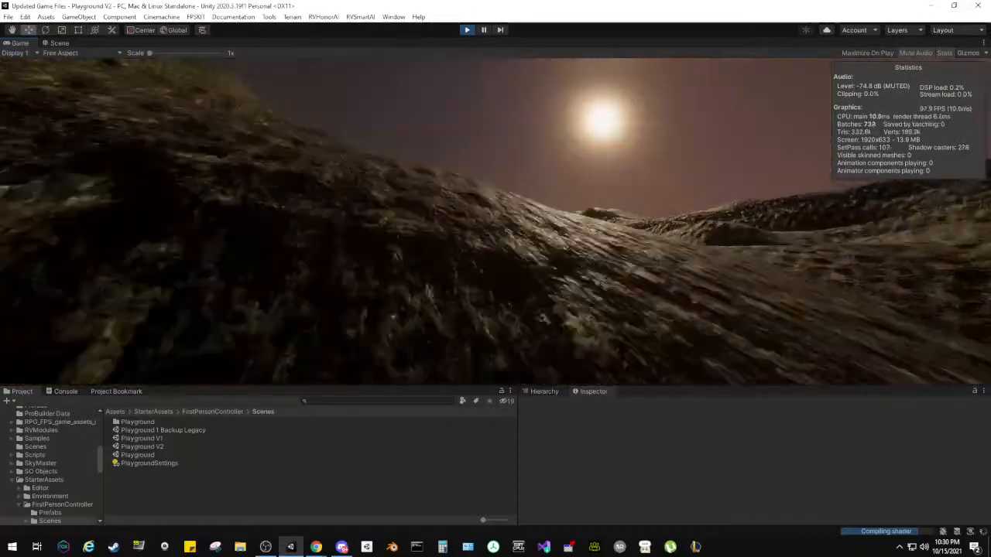
{"action": "key", "text": "w"}
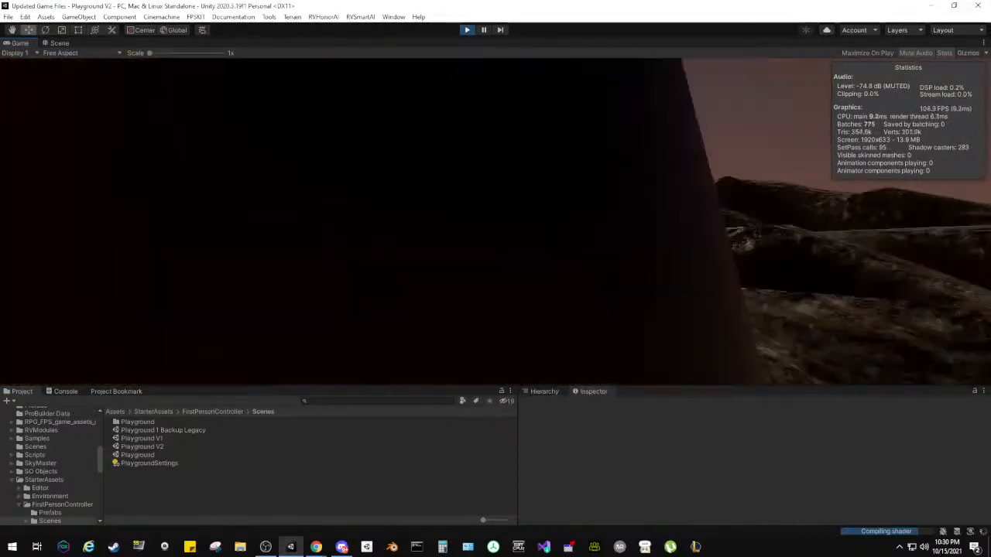
{"action": "key", "text": "w"}
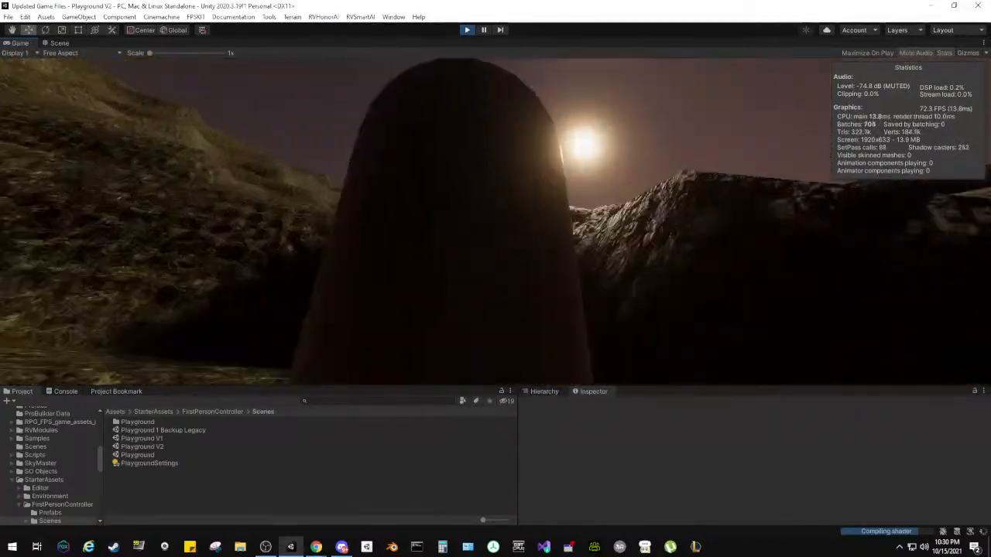
{"action": "key", "text": "w"}
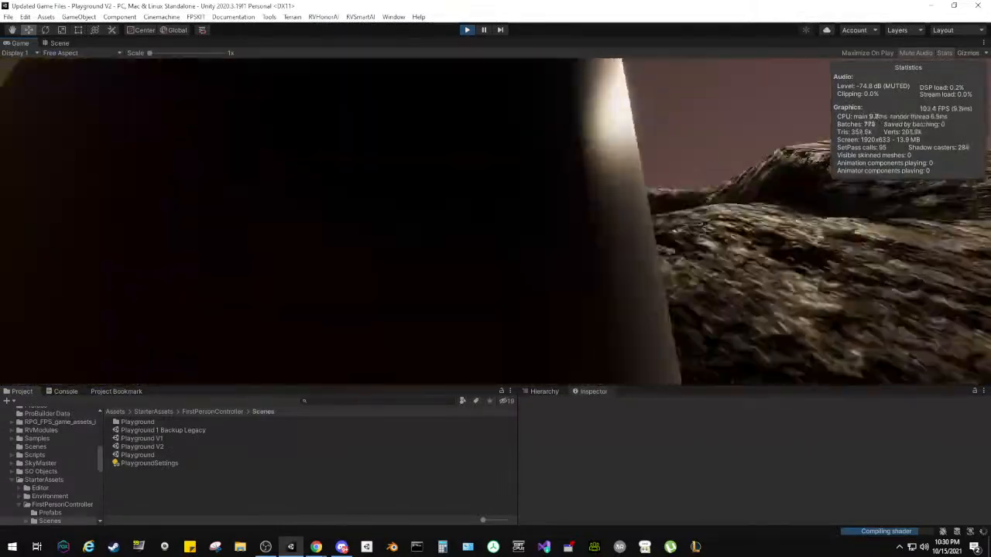
{"action": "key", "text": "w"}
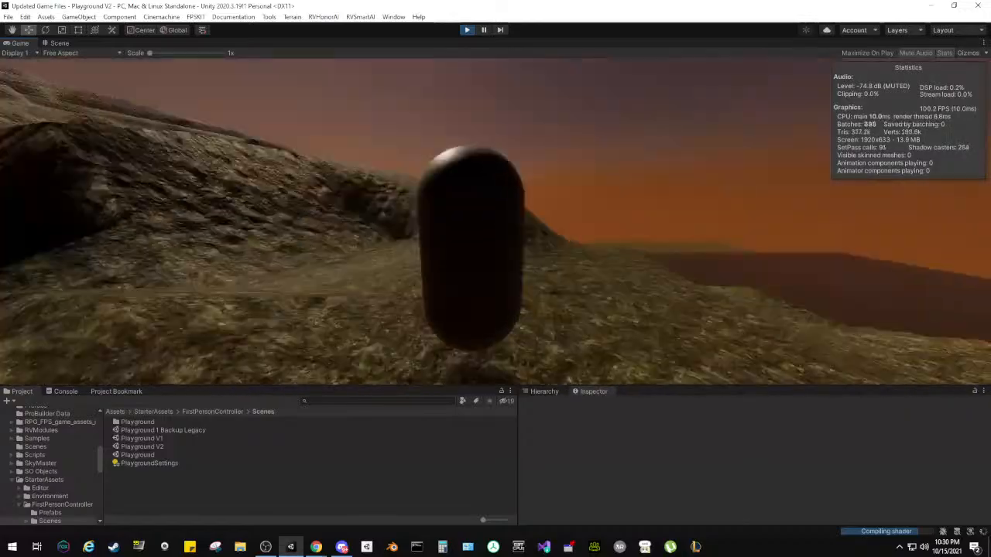
{"action": "key", "text": "w"}
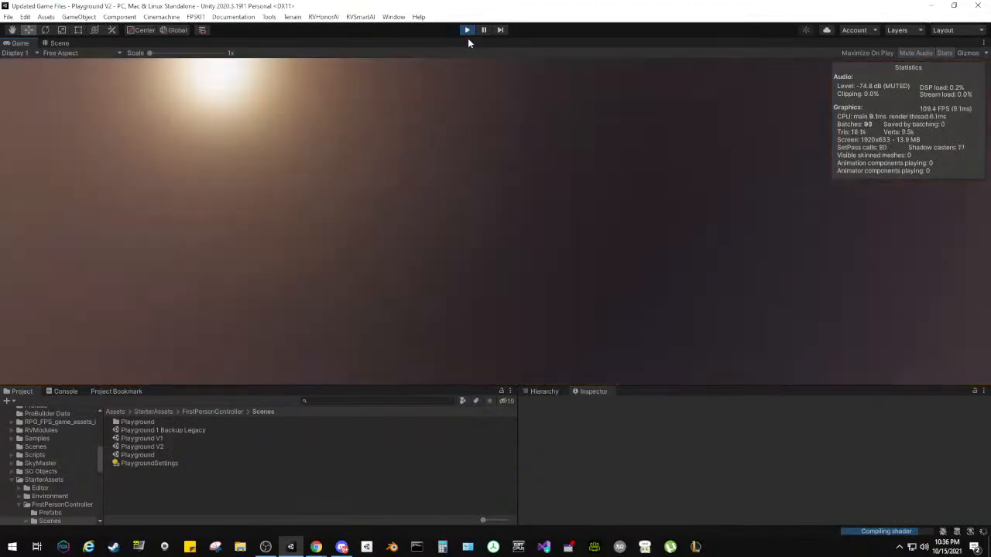
{"action": "left_click", "coordinate": [467, 31]}
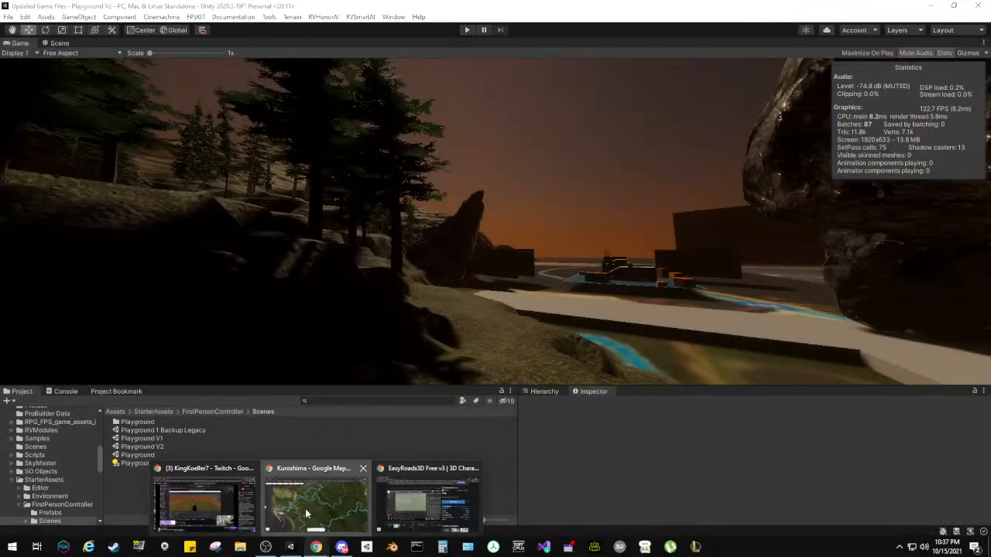
Step: Switch to the Google Maps window and examine the road network across the whole of Kuroshima island
{"action": "left_click", "coordinate": [316, 547]}
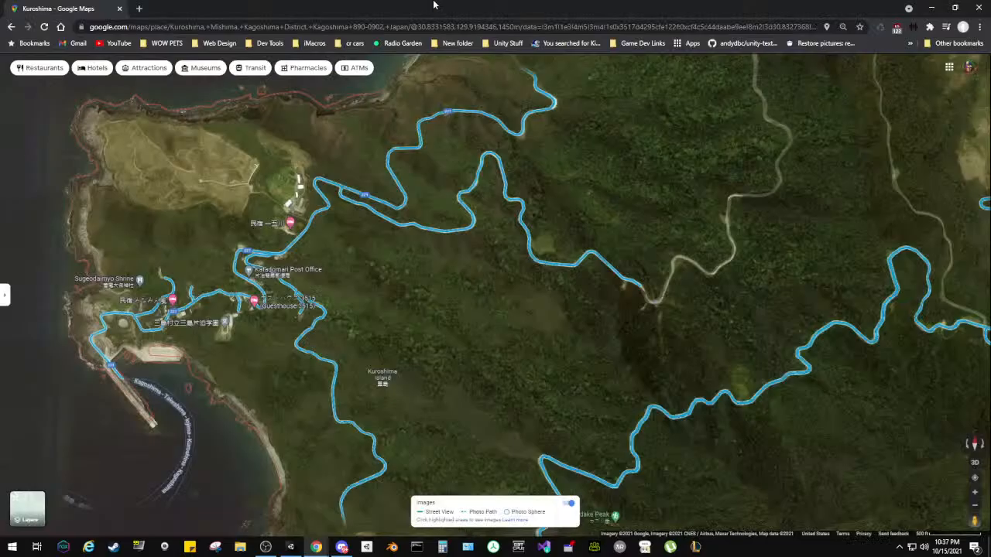
{"action": "scroll", "coordinate": [534, 209], "scroll_direction": "up", "scroll_amount": 2}
{"action": "scroll", "coordinate": [553, 211], "scroll_direction": "down", "scroll_amount": 2}
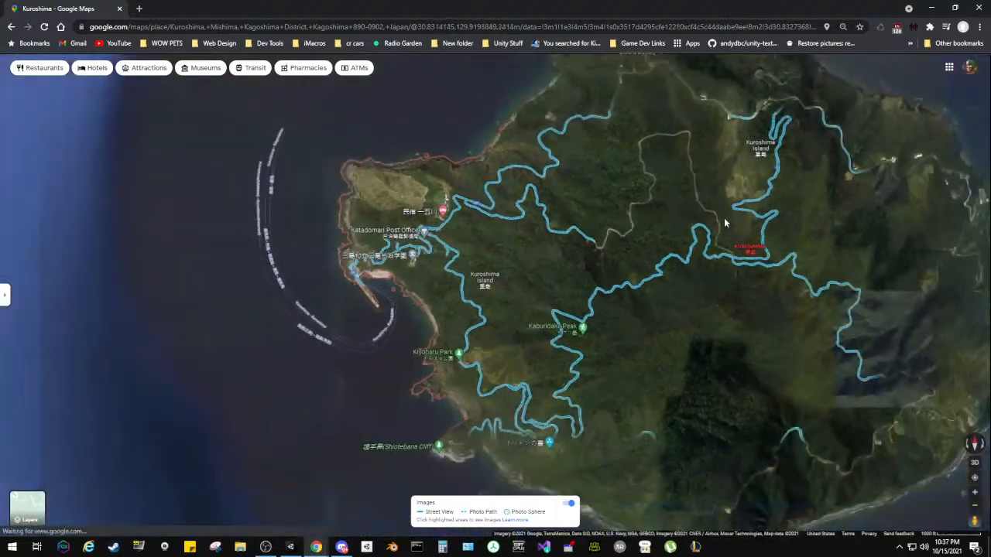
{"action": "left_click_drag", "start_coordinate": [670, 222], "coordinate": [457, 221]}
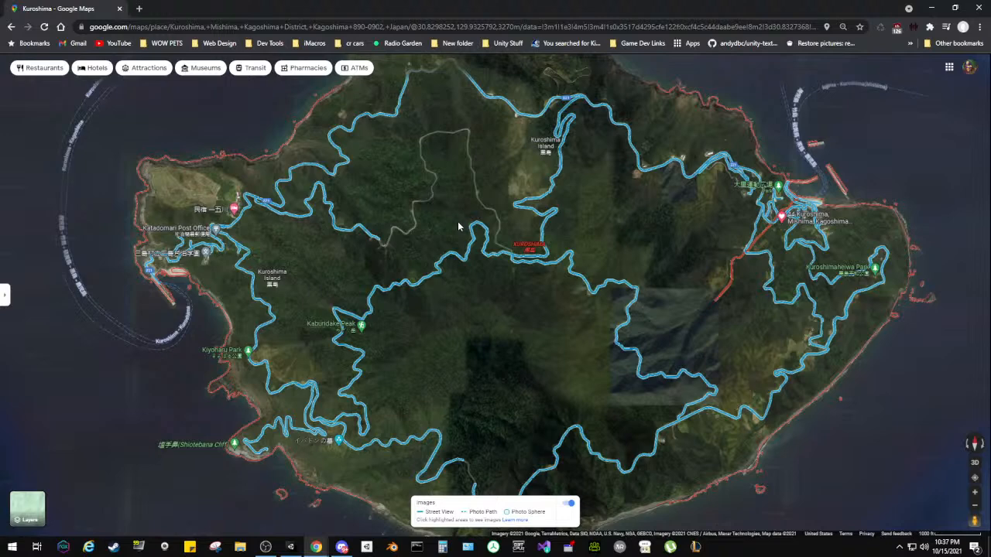
{"action": "left_click_drag", "start_coordinate": [425, 250], "coordinate": [453, 242]}
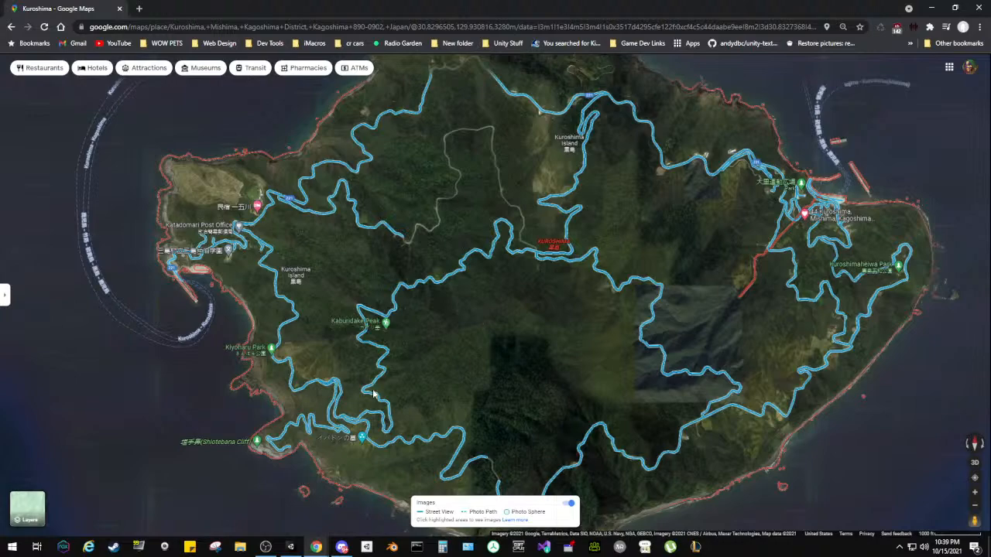
Step: Switch back to the Unity editor and go up to the StarterAssets folder in the project files
{"action": "mouse_move", "coordinate": [291, 547]}
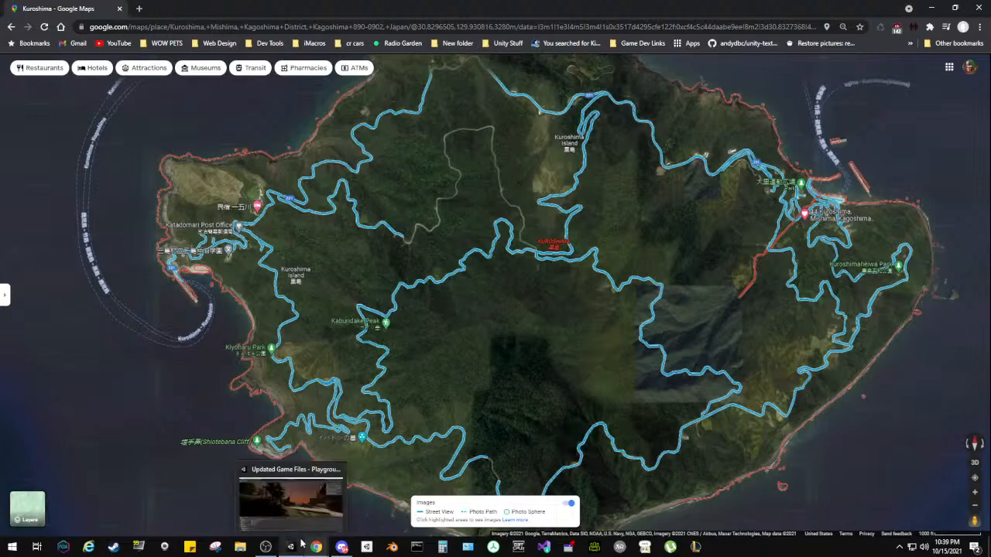
{"action": "left_click", "coordinate": [279, 495]}
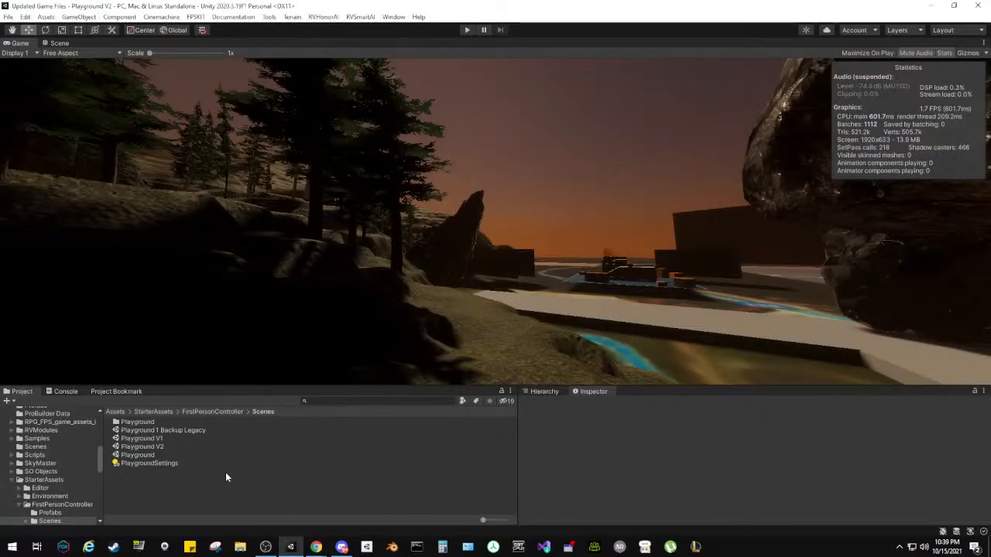
{"action": "left_click", "coordinate": [147, 412]}
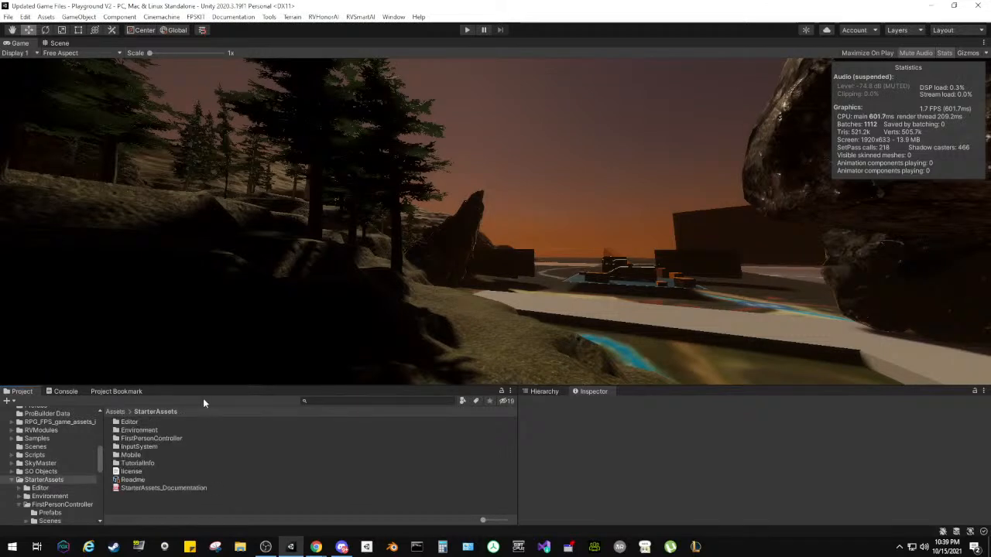
Step: Switch to the Google Maps window and examine the roads along Kuroshima's west coast and around Kaburidake Peak
{"action": "mouse_move", "coordinate": [316, 547]}
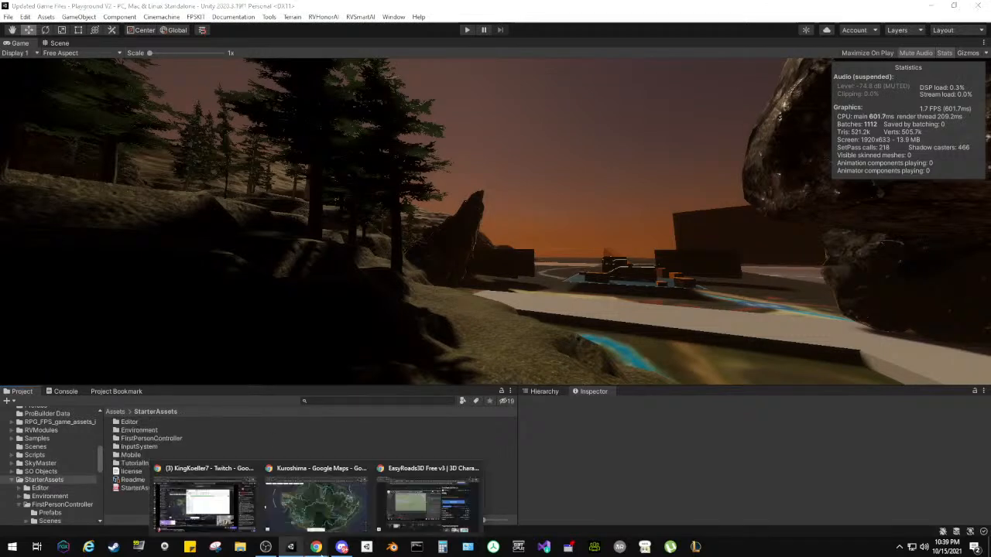
{"action": "left_click", "coordinate": [323, 514]}
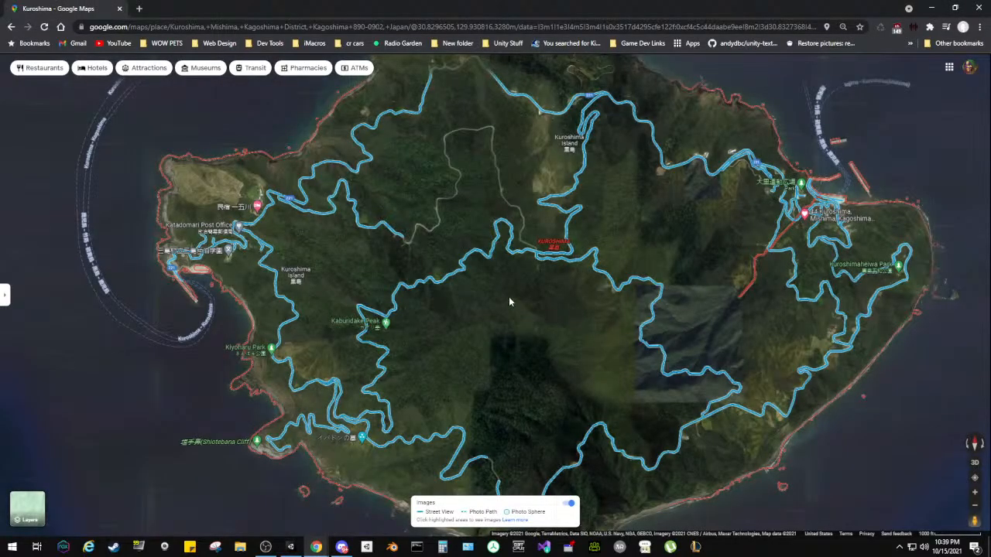
{"action": "mouse_move", "coordinate": [228, 251]}
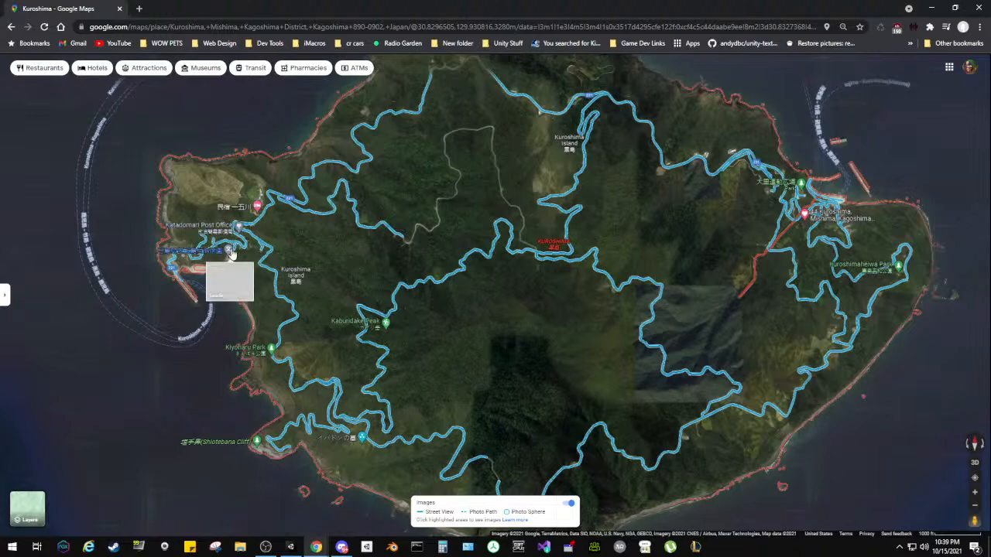
{"action": "scroll", "coordinate": [231, 253], "scroll_direction": "up", "scroll_amount": 1}
{"action": "scroll", "coordinate": [233, 252], "scroll_direction": "up", "scroll_amount": 1}
{"action": "scroll", "coordinate": [340, 284], "scroll_direction": "up", "scroll_amount": 1}
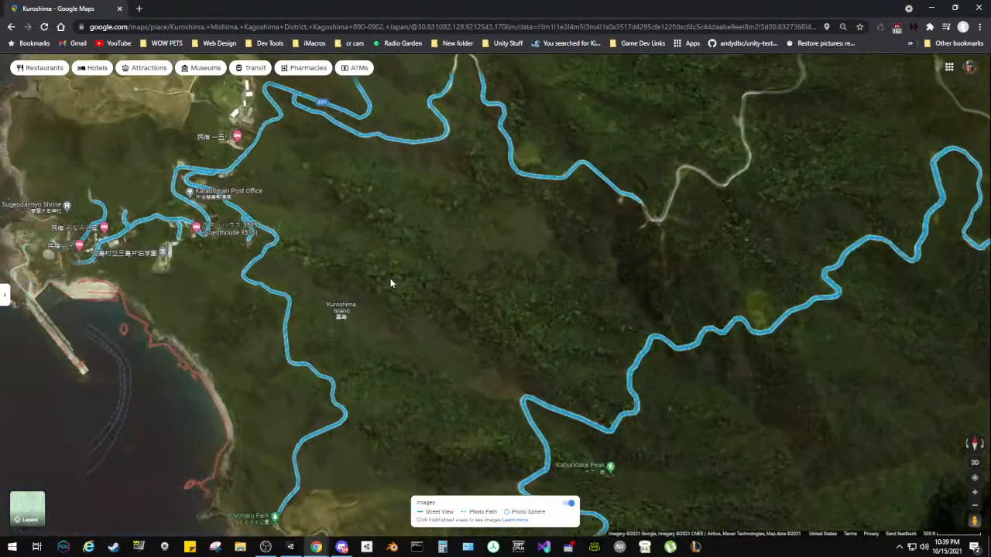
{"action": "left_click_drag", "start_coordinate": [339, 284], "coordinate": [351, 302]}
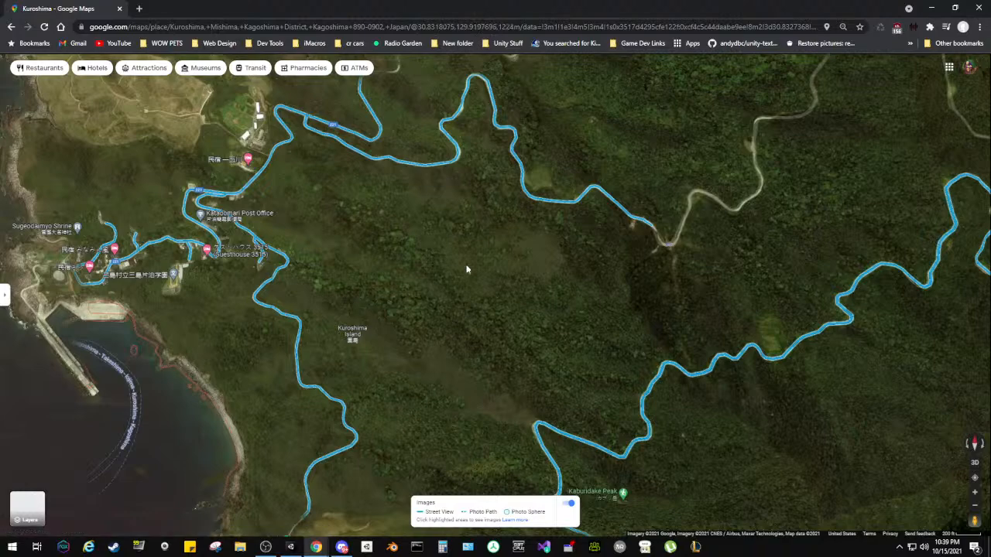
{"action": "scroll", "coordinate": [541, 250], "scroll_direction": "down", "scroll_amount": 2}
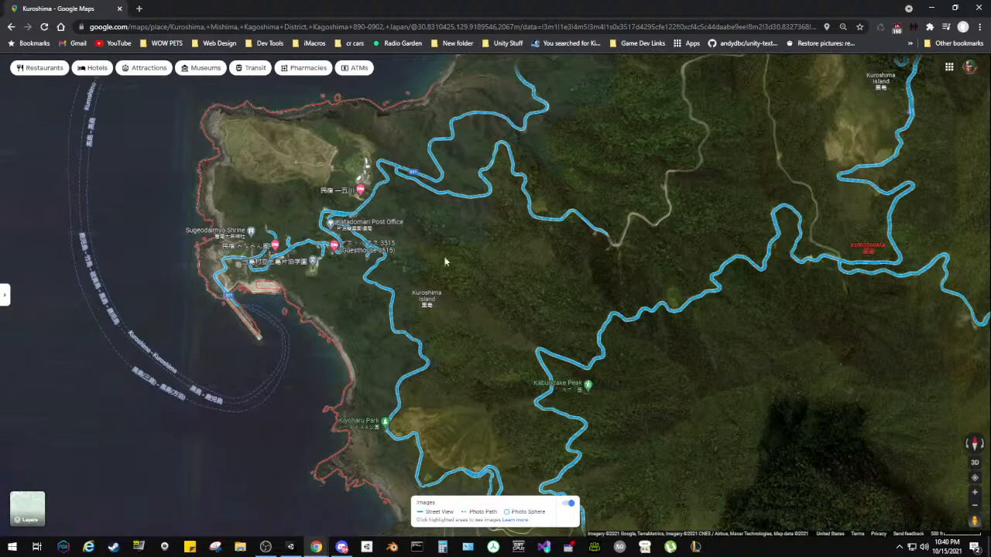
{"action": "left_click_drag", "start_coordinate": [545, 275], "coordinate": [463, 288]}
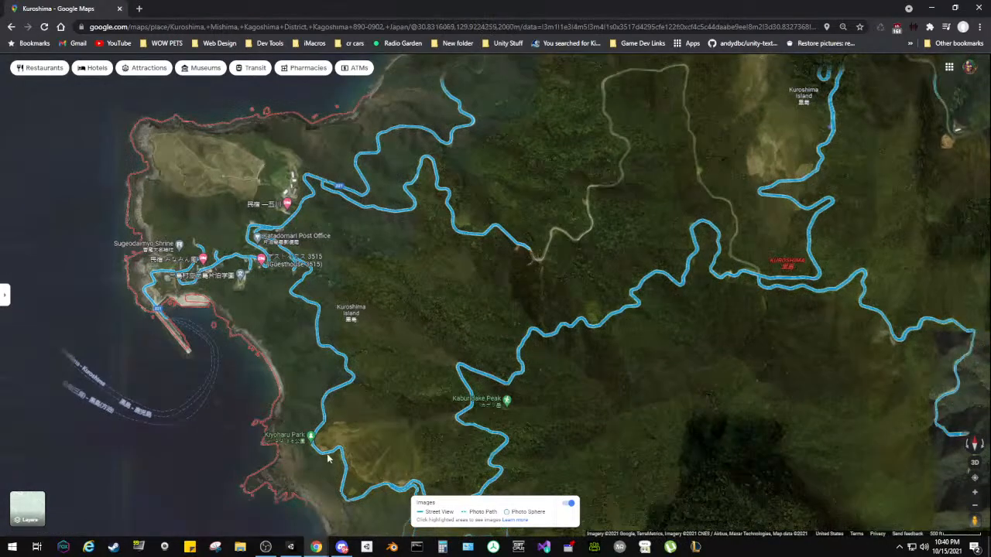
Step: Look at the EasyRoads3D Free v3 asset page in the browser and return to the Unity editor
{"action": "mouse_move", "coordinate": [322, 546]}
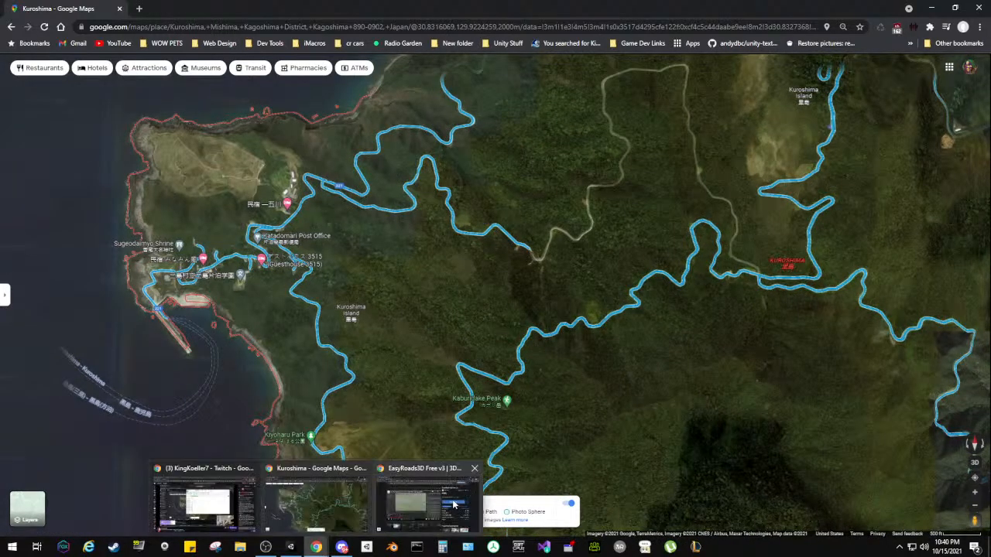
{"action": "left_click", "coordinate": [411, 496]}
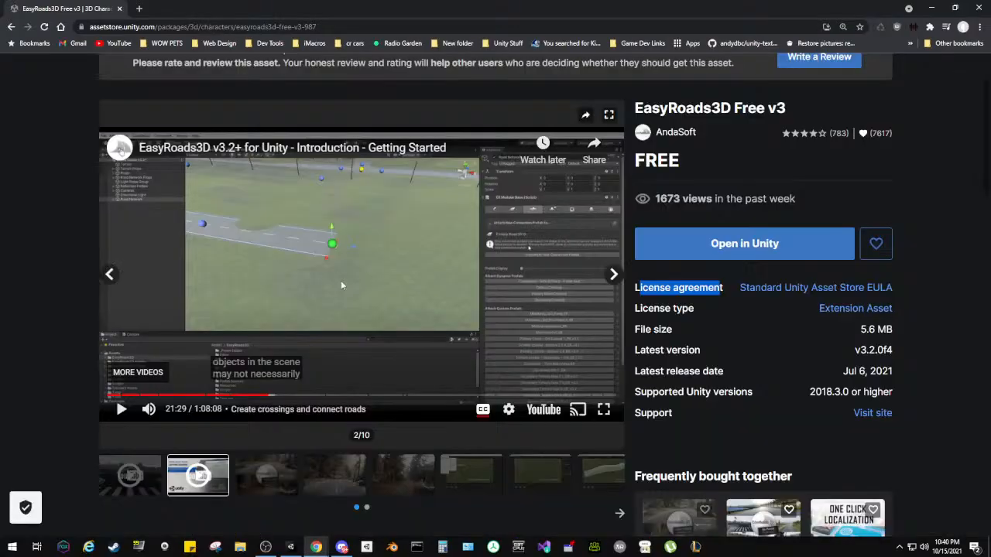
{"action": "left_click", "coordinate": [290, 547]}
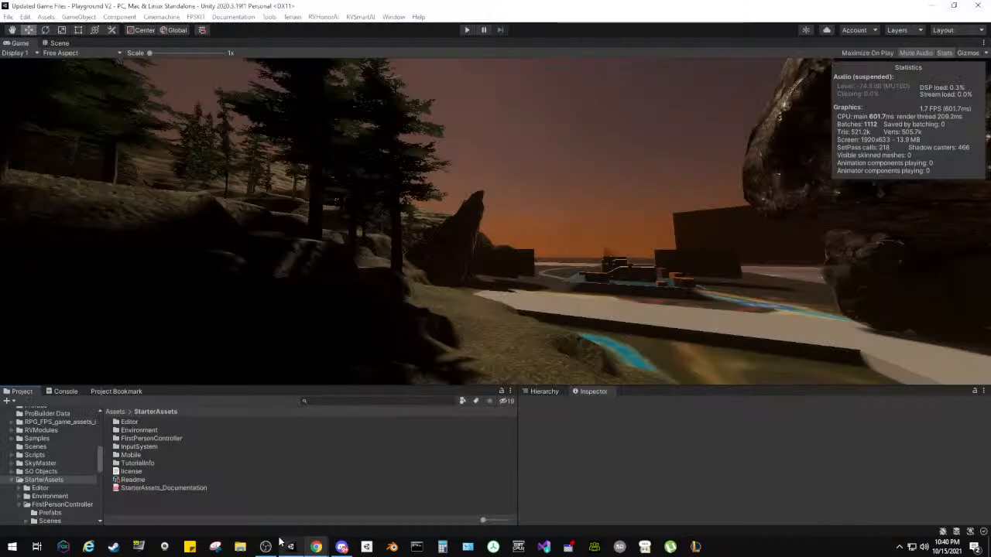
Step: Open Assets_showcase_scene from the RPG_FPS_game_assets_industrial folder in the project's Assets
{"action": "left_click", "coordinate": [116, 413]}
{"action": "scroll", "coordinate": [133, 490], "scroll_direction": "down", "scroll_amount": 2}
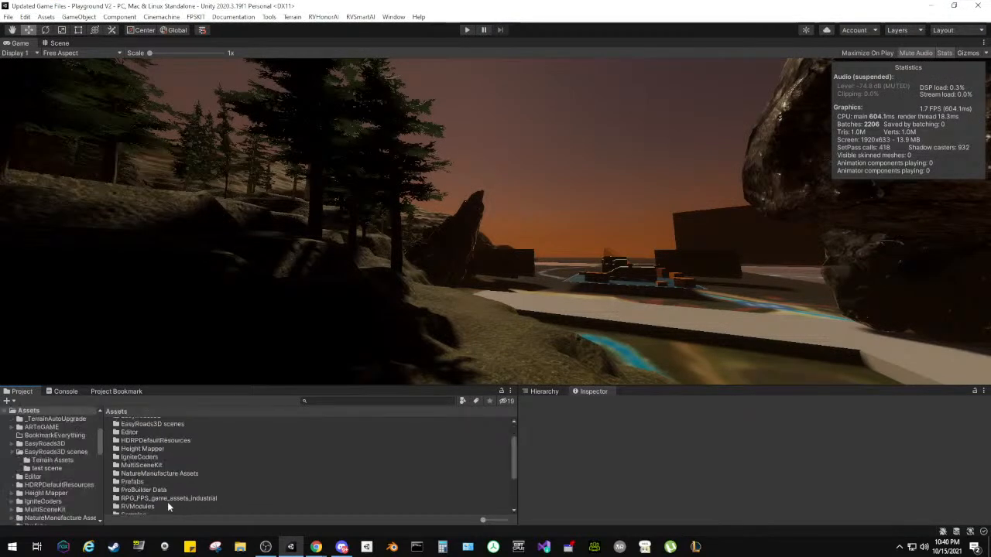
{"action": "scroll", "coordinate": [193, 475], "scroll_direction": "down", "scroll_amount": 2}
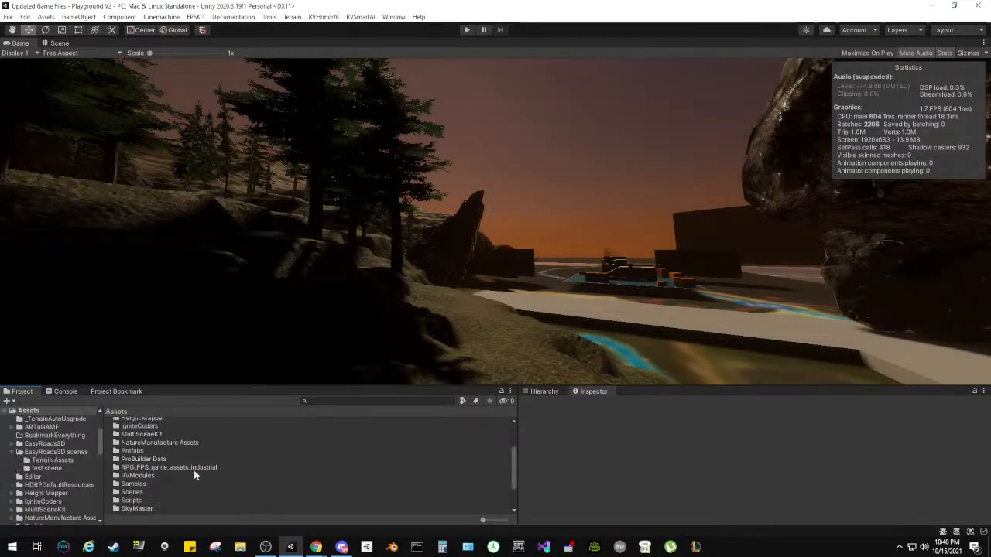
{"action": "double_click", "coordinate": [151, 468]}
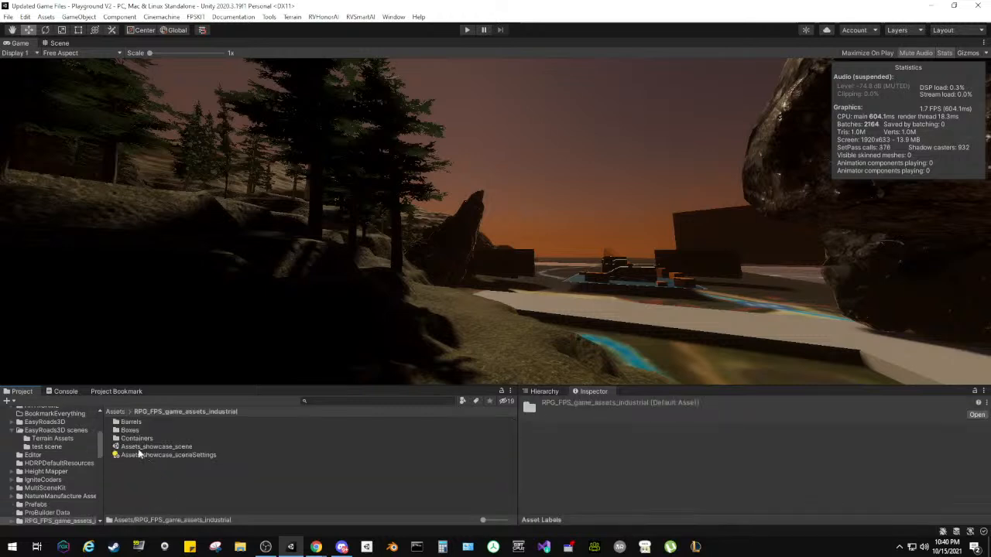
{"action": "double_click", "coordinate": [132, 449]}
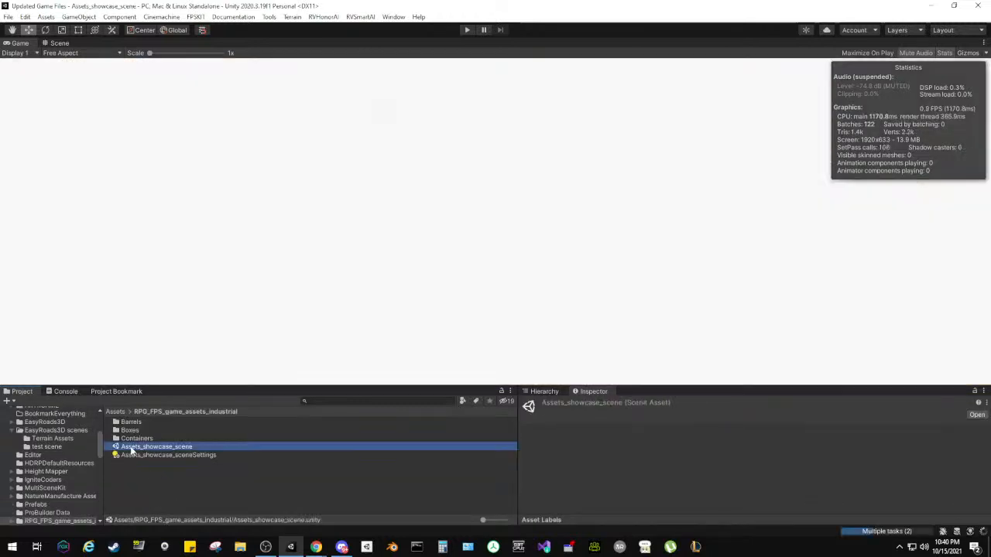
Step: Show the Scene view, frame the Barrels object and back away to inspect all the showcase models
{"action": "left_click", "coordinate": [59, 43]}
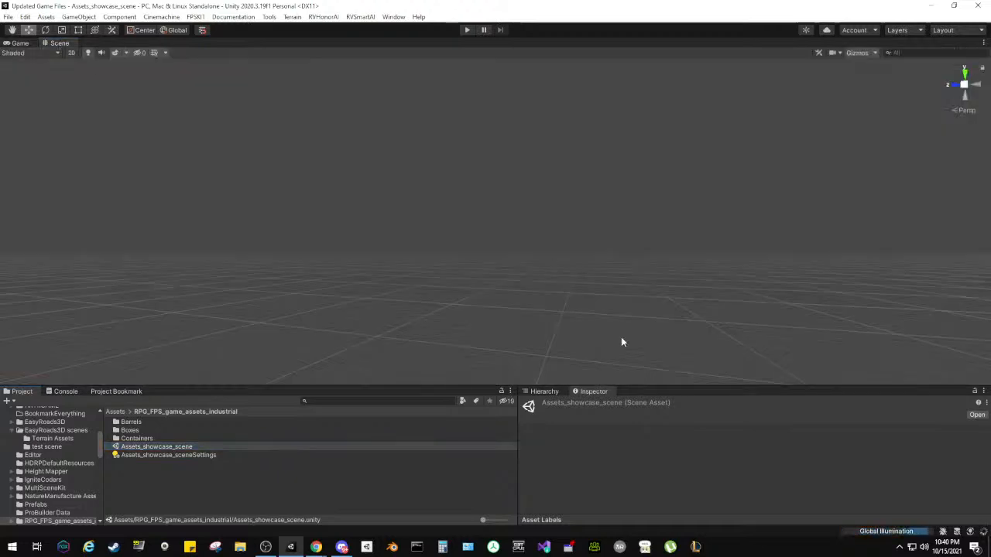
{"action": "left_click", "coordinate": [544, 391]}
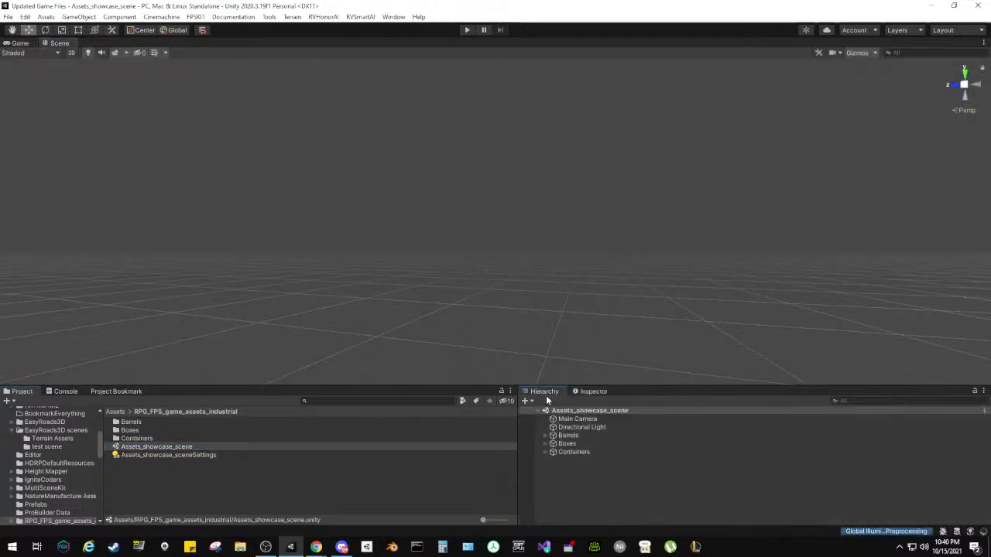
{"action": "double_click", "coordinate": [568, 435]}
{"action": "key", "text": "s"}
{"action": "right_click_drag", "start_coordinate": [535, 186], "coordinate": [592, 250]}
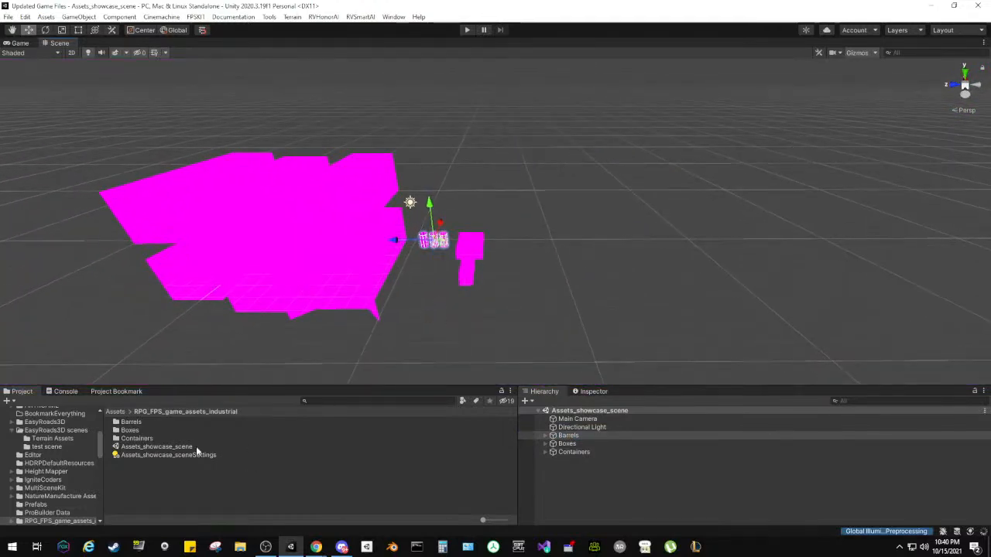
Step: Find the Barrel_v1 material in the Source folder of Barrels/Barrel_v1 and show its properties
{"action": "double_click", "coordinate": [132, 424]}
{"action": "double_click", "coordinate": [133, 424]}
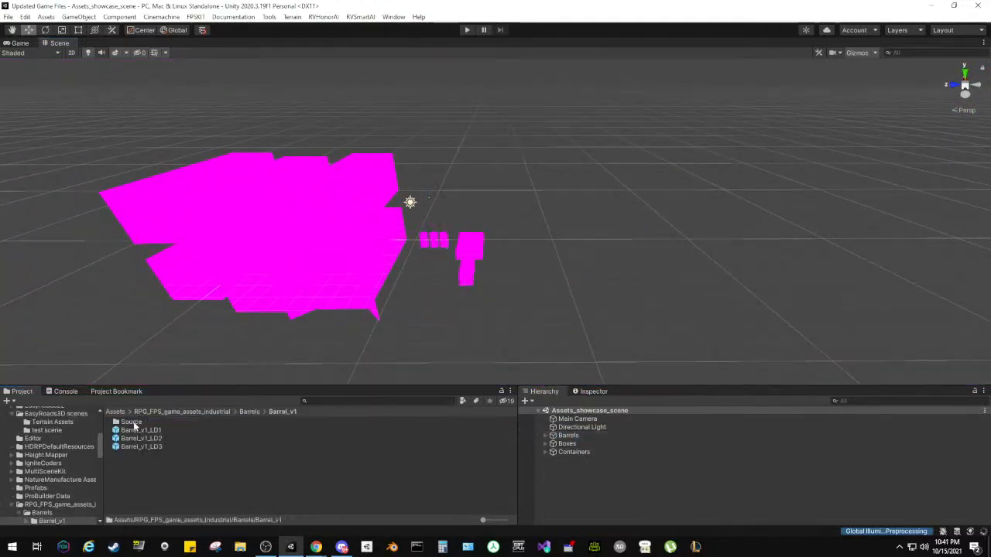
{"action": "double_click", "coordinate": [127, 422]}
{"action": "left_click", "coordinate": [131, 430]}
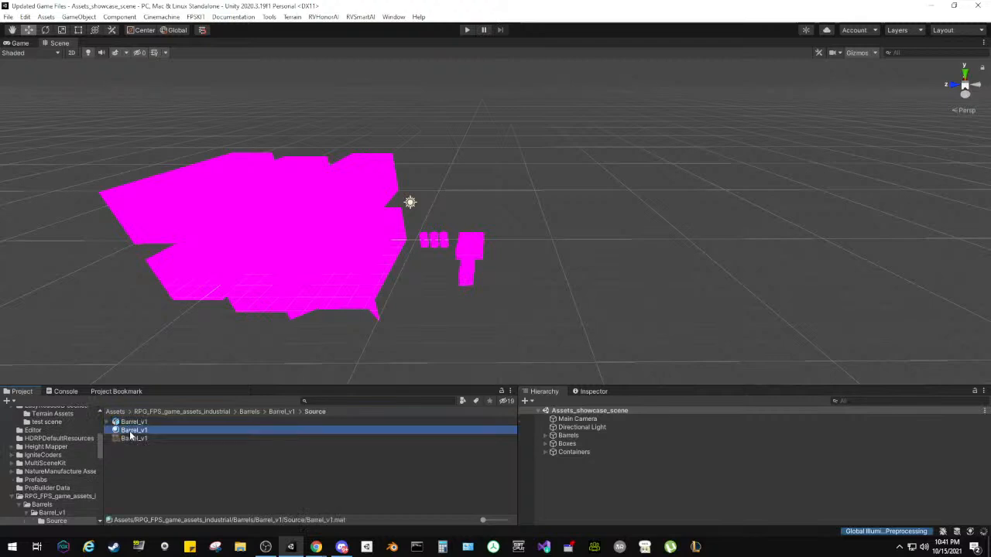
{"action": "left_click", "coordinate": [596, 392]}
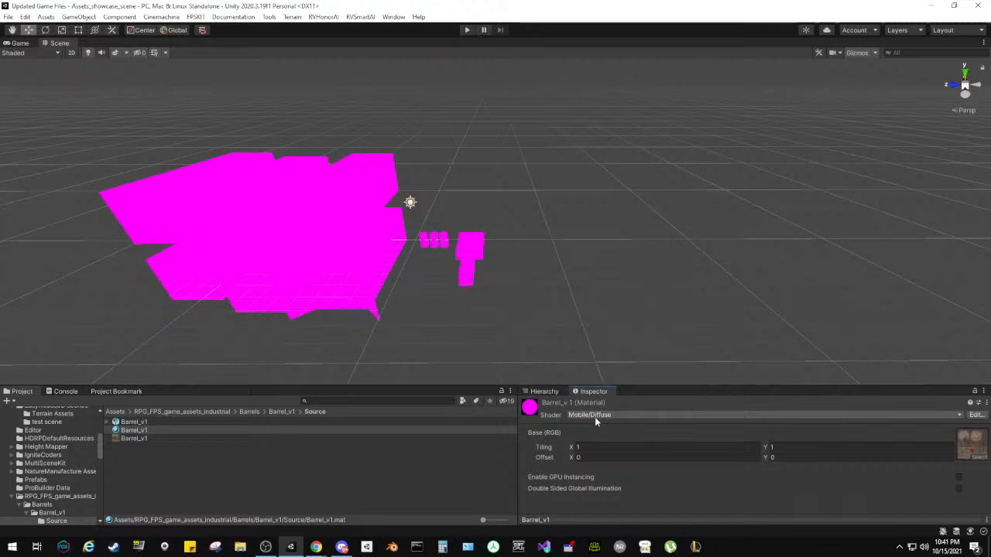
Step: Try to upgrade the selected Barrel_v1 material from the built-in pipeline to a High Definition material
{"action": "right_click", "coordinate": [157, 430]}
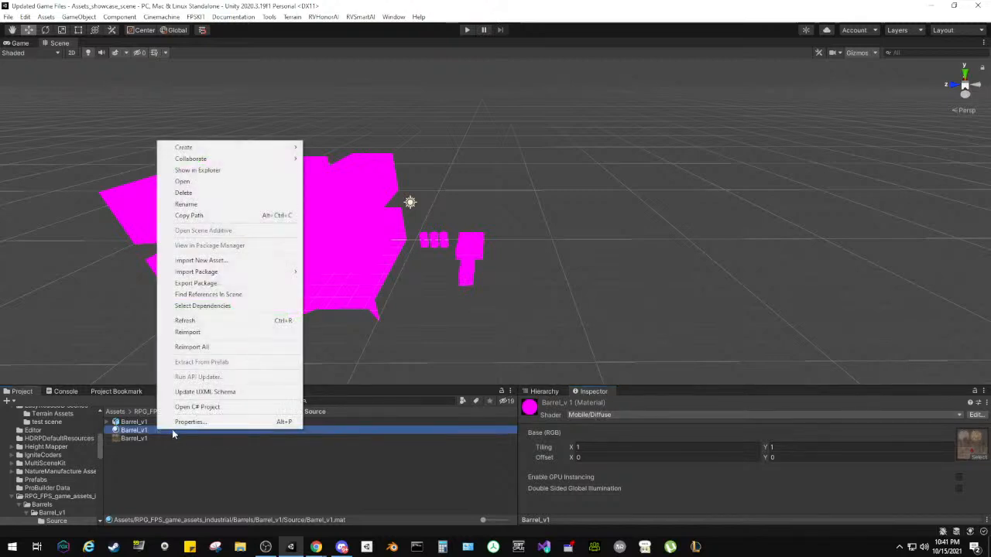
{"action": "left_click", "coordinate": [26, 17]}
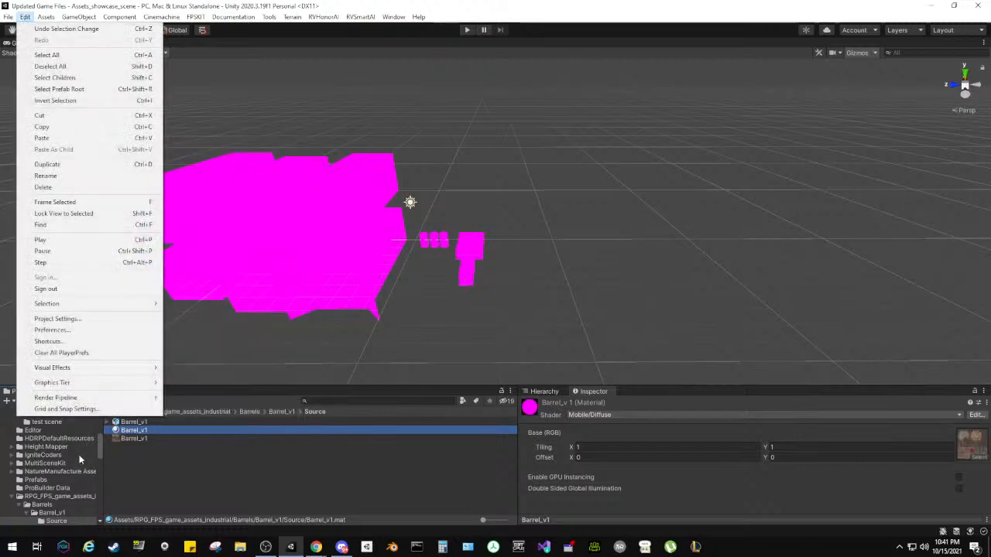
{"action": "mouse_move", "coordinate": [205, 412]}
{"action": "mouse_move", "coordinate": [372, 424]}
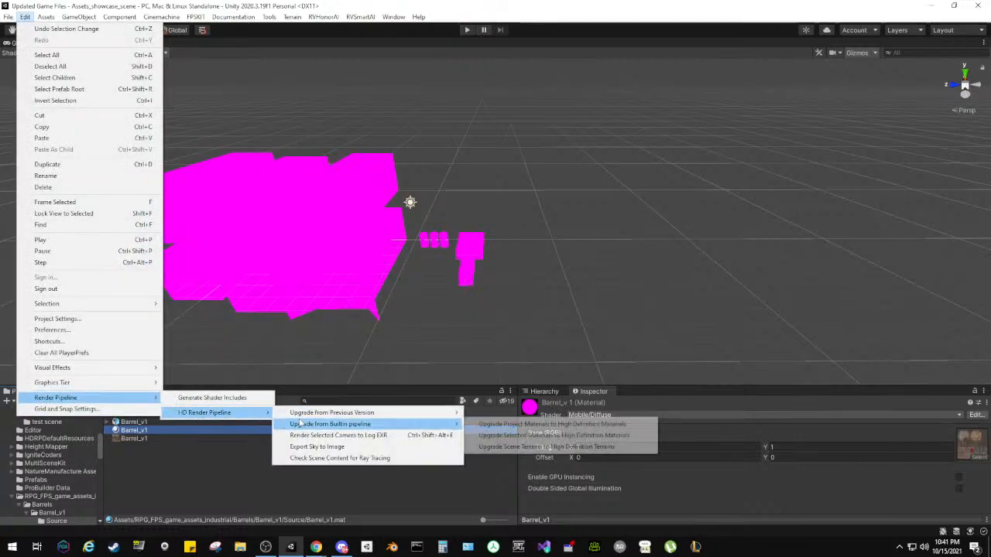
{"action": "left_click", "coordinate": [489, 435]}
{"action": "left_click", "coordinate": [523, 323]}
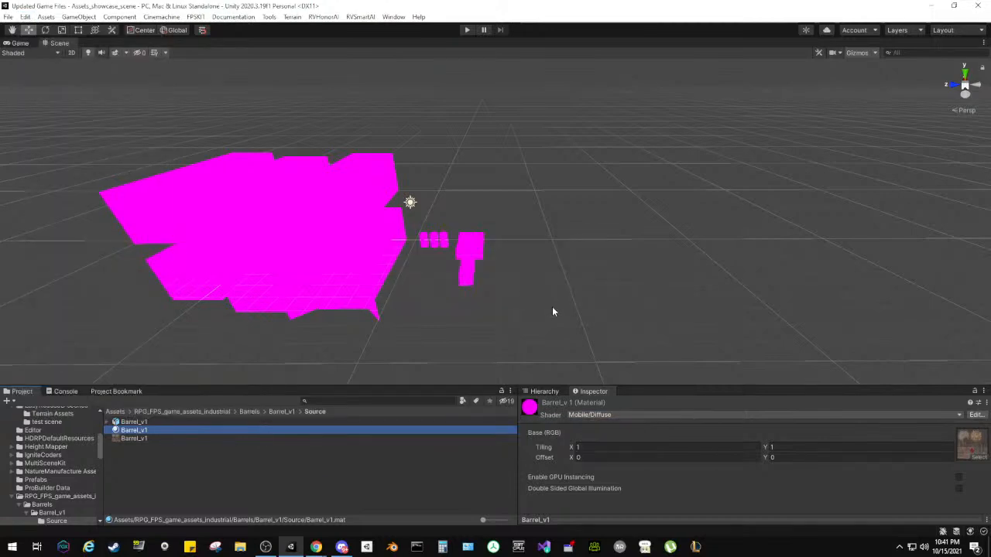
Step: Change the Barrel_v1 material's shader to HDRP/Lit and assign the Barrel_v1 texture as its Base Map
{"action": "left_click", "coordinate": [606, 414]}
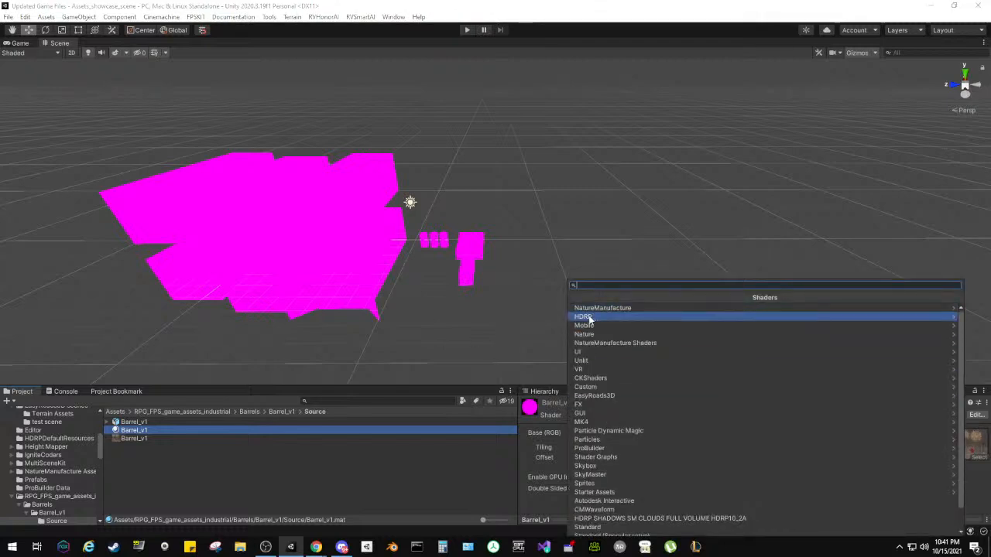
{"action": "left_click", "coordinate": [588, 318]}
{"action": "left_click", "coordinate": [590, 408]}
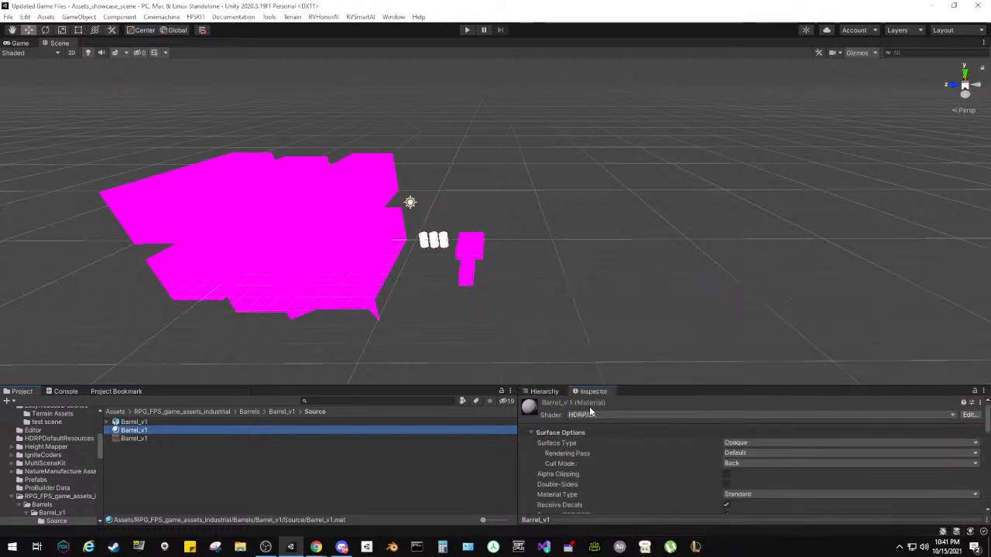
{"action": "scroll", "coordinate": [602, 468], "scroll_direction": "down", "scroll_amount": 3}
{"action": "left_click", "coordinate": [150, 439]}
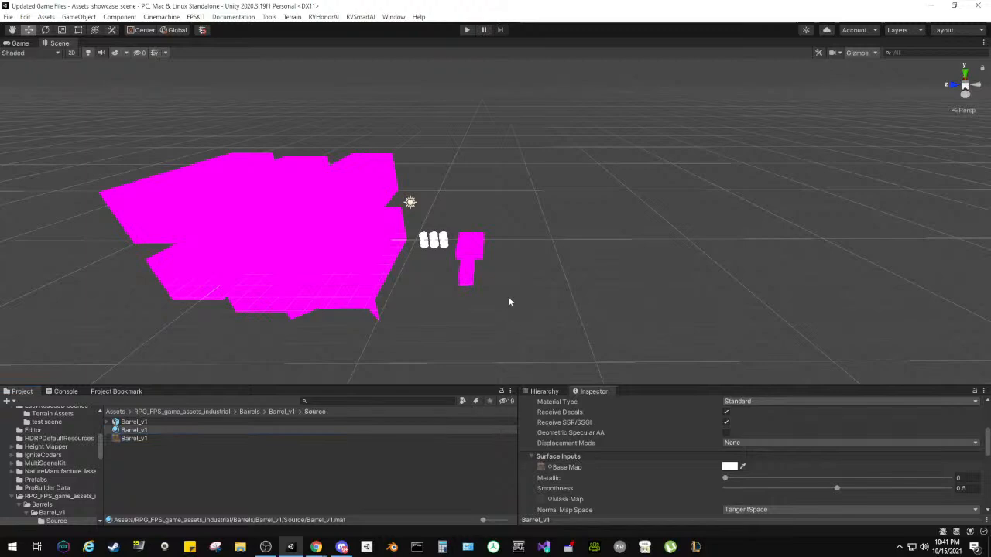
Step: Select the open cargo container's mesh in the scene and locate its Cargo_container_v1 material in the project files
{"action": "right_click_drag", "start_coordinate": [510, 296], "coordinate": [395, 240]}
{"action": "left_click", "coordinate": [465, 294]}
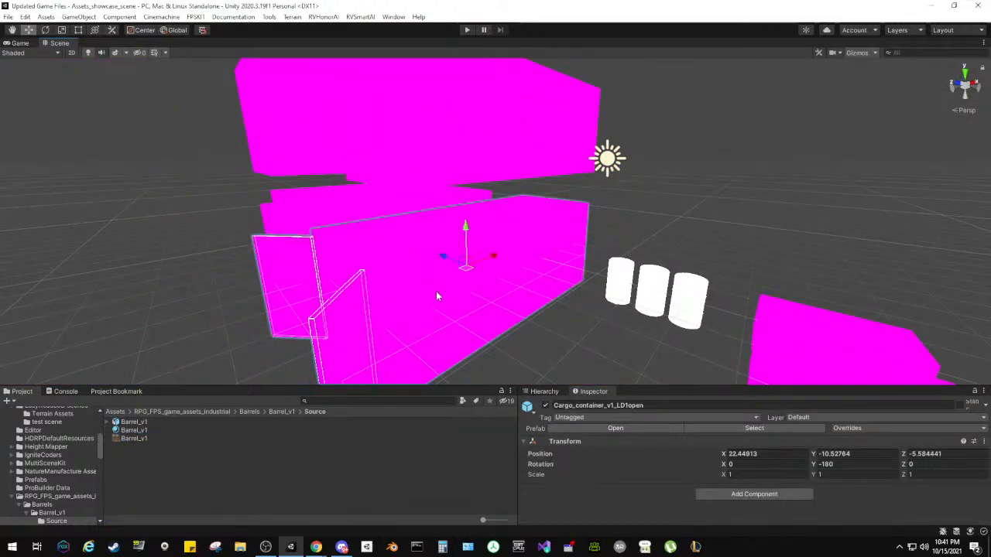
{"action": "left_click", "coordinate": [435, 291]}
{"action": "scroll", "coordinate": [528, 457], "scroll_direction": "down", "scroll_amount": 5}
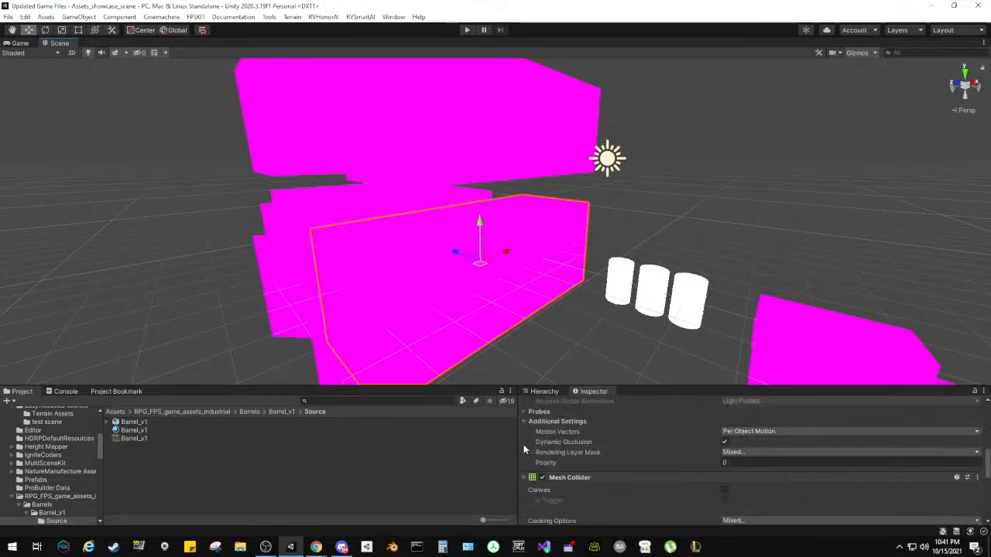
{"action": "scroll", "coordinate": [596, 447], "scroll_direction": "down", "scroll_amount": 5}
{"action": "right_click", "coordinate": [613, 476]}
{"action": "left_click", "coordinate": [650, 388]}
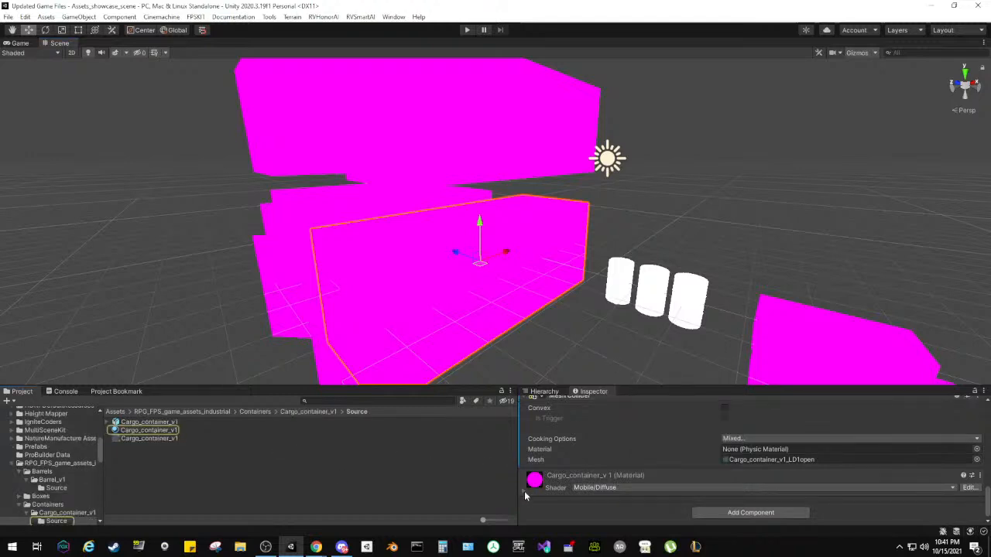
Step: Set the Cargo_container_v1 material's shader to HDRP/Lit, assign the Cargo_container_v1 texture as its Base Map, and clear the selection
{"action": "left_click", "coordinate": [598, 487]}
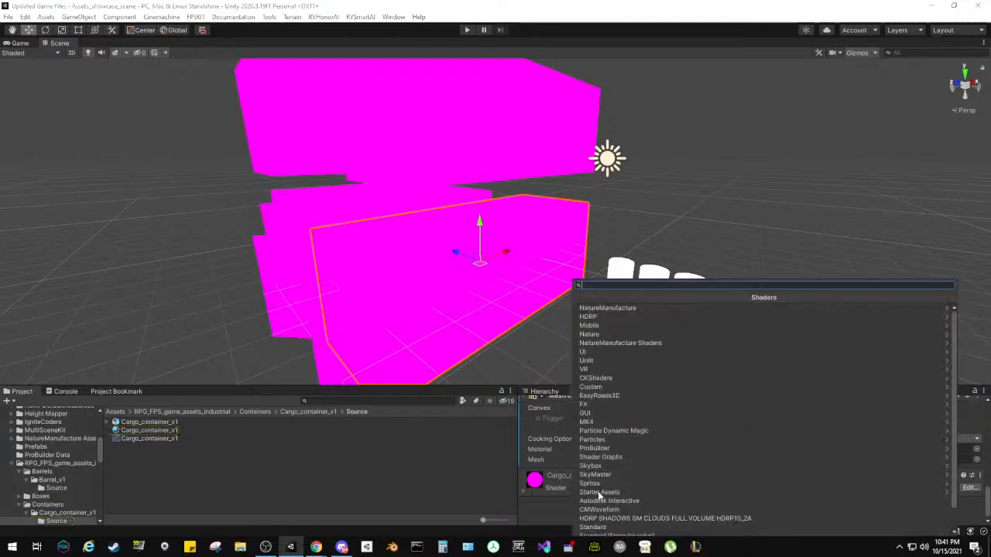
{"action": "left_click", "coordinate": [606, 317]}
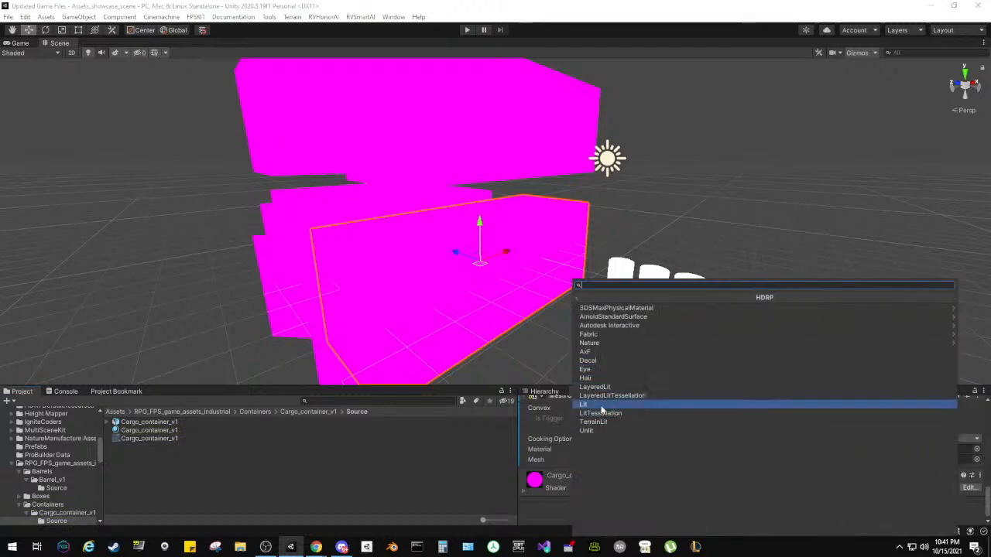
{"action": "left_click", "coordinate": [601, 411]}
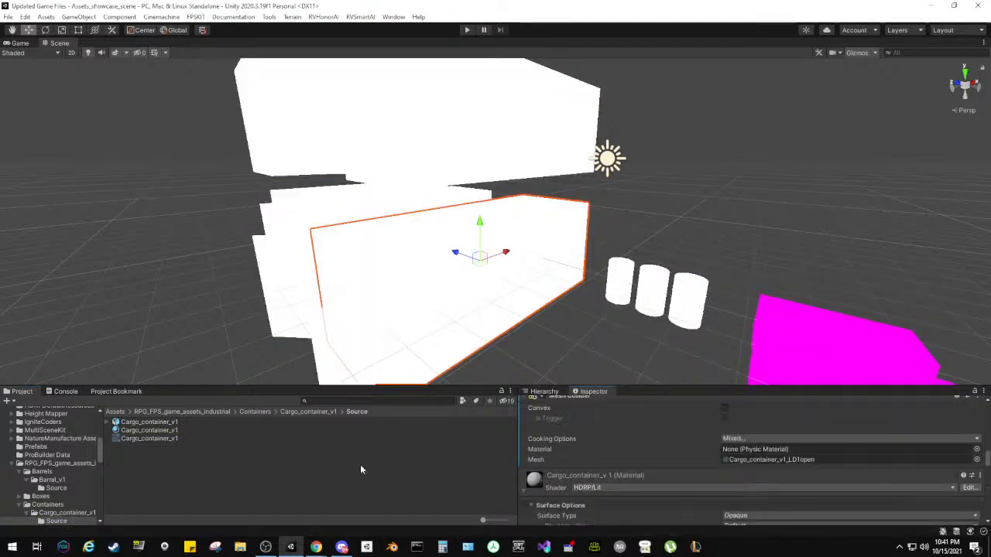
{"action": "scroll", "coordinate": [586, 479], "scroll_direction": "down", "scroll_amount": 5}
{"action": "left_click", "coordinate": [159, 440]}
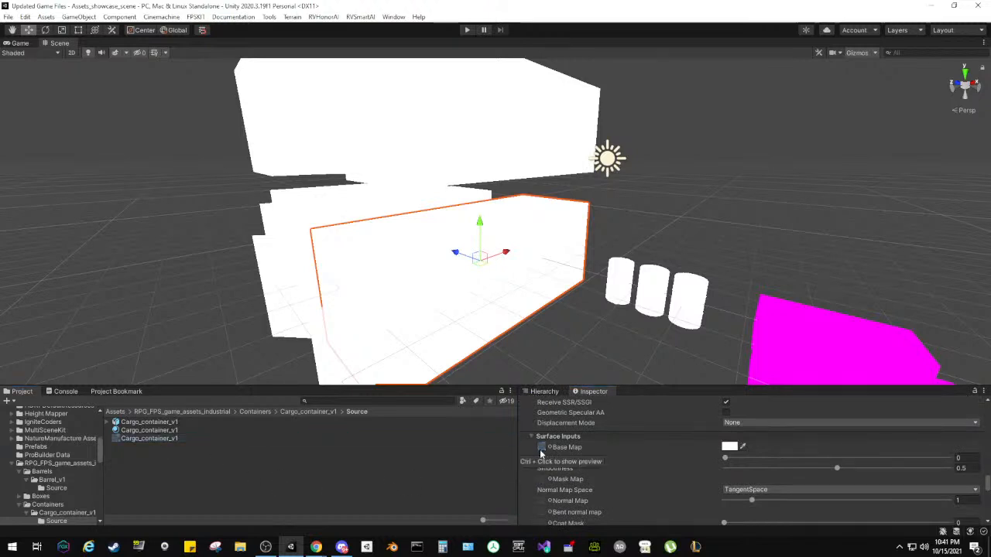
{"action": "left_click", "coordinate": [544, 391]}
{"action": "left_click", "coordinate": [568, 473]}
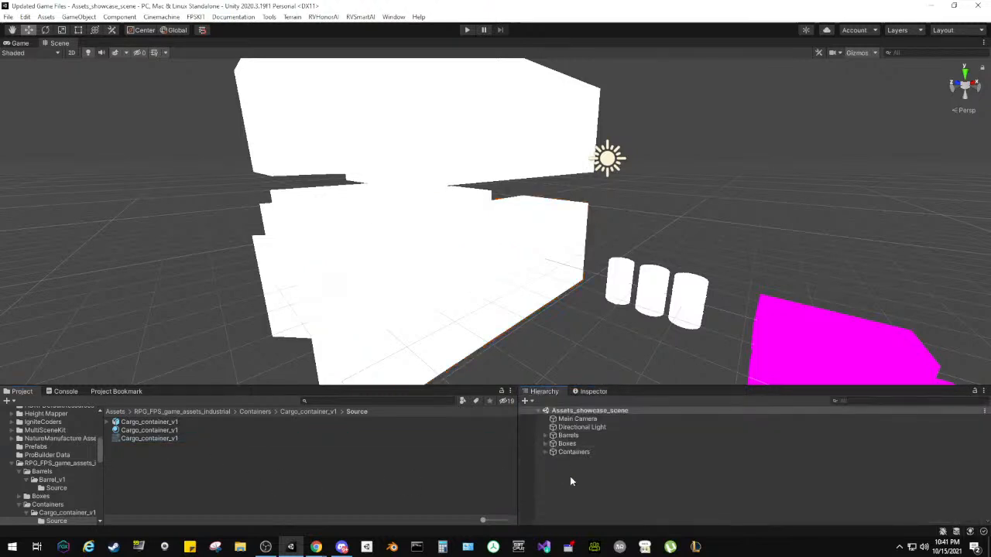
Step: Add a Sky and Fog Volume with its default name to the asset showcase scene and clear the selection
{"action": "right_click", "coordinate": [570, 476]}
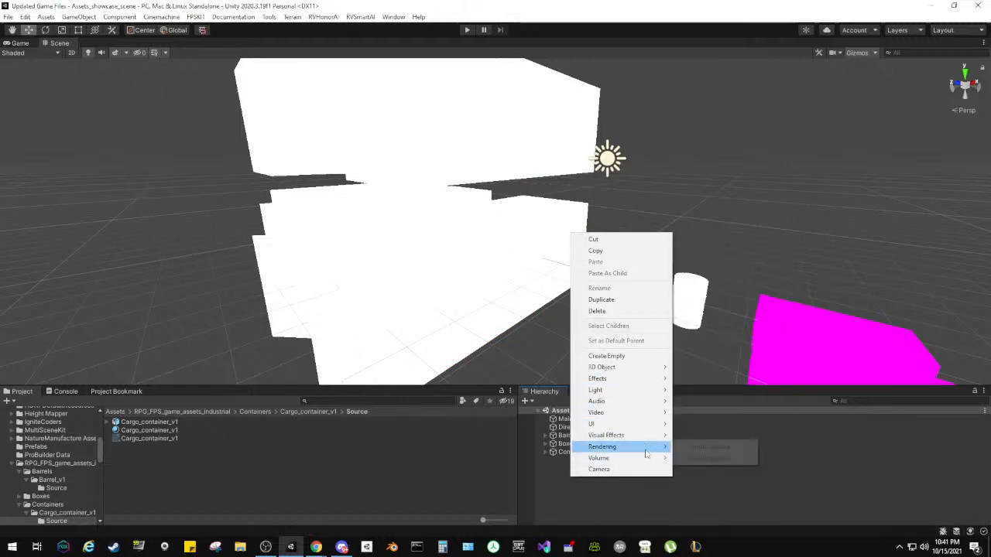
{"action": "left_click", "coordinate": [687, 458]}
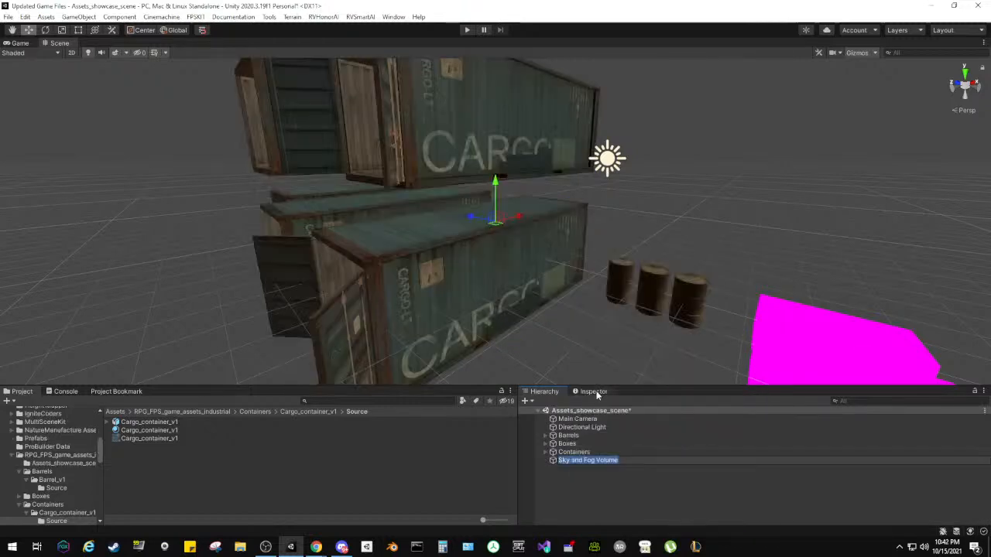
{"action": "key", "text": "Return"}
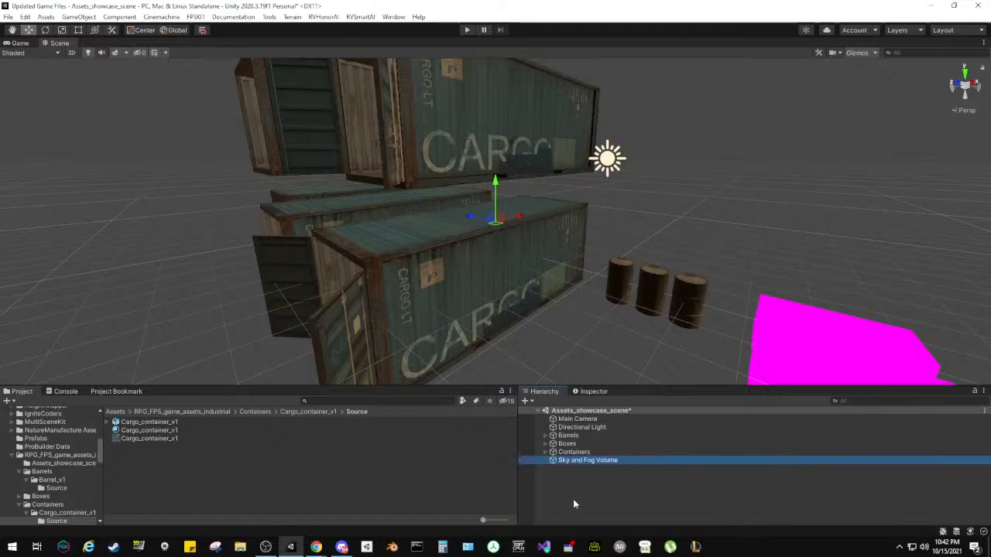
{"action": "left_click", "coordinate": [573, 504]}
Step: Select the pink Wooden_box_v1_LD1 crate in the scene and locate its Wooden_box_v1 material in the project files
{"action": "left_click_drag", "start_coordinate": [362, 272], "coordinate": [295, 226], "text": "alt"}
{"action": "right_click_drag", "start_coordinate": [294, 226], "coordinate": [309, 221]}
{"action": "key", "text": "w"}
{"action": "key", "text": "s"}
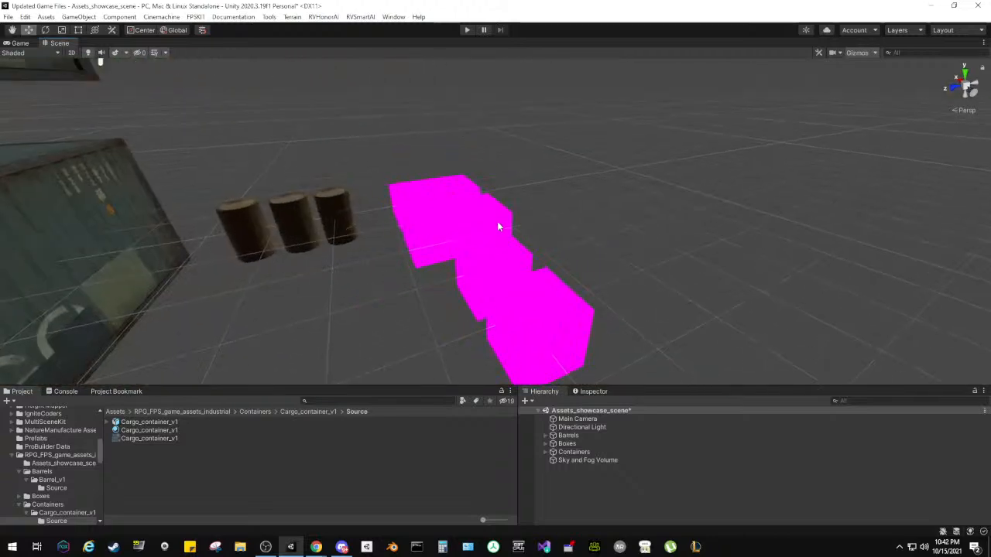
{"action": "left_click", "coordinate": [498, 226]}
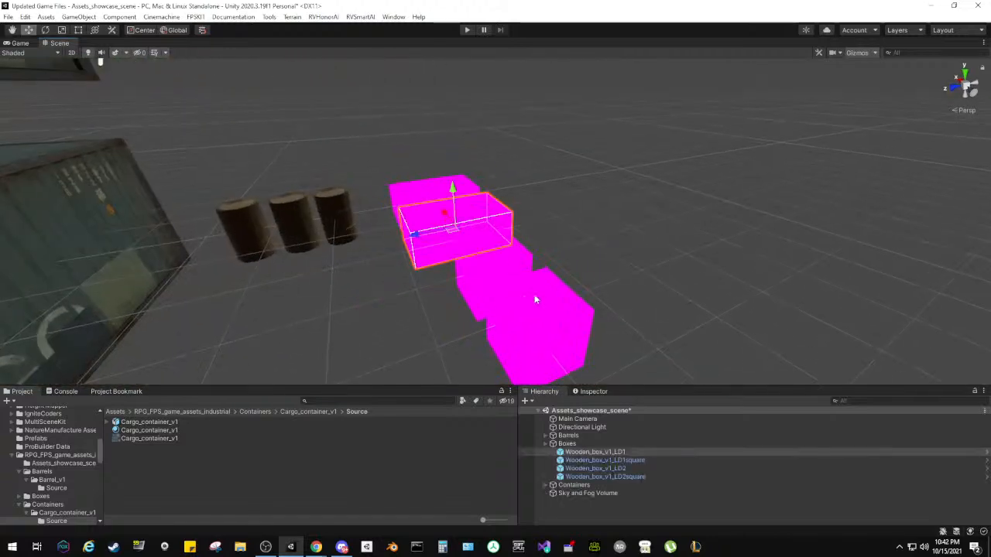
{"action": "left_click", "coordinate": [605, 391]}
{"action": "right_click", "coordinate": [580, 481]}
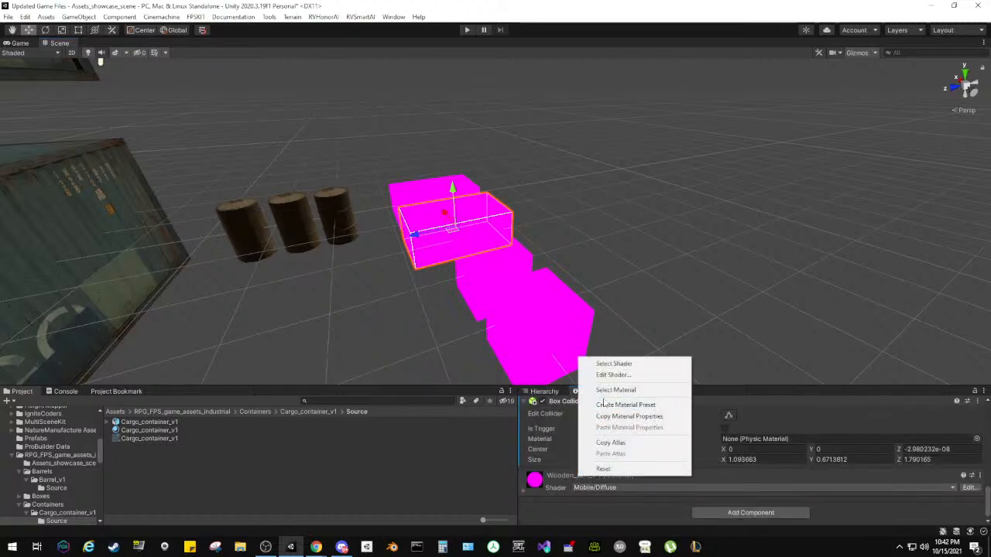
{"action": "left_click", "coordinate": [615, 390]}
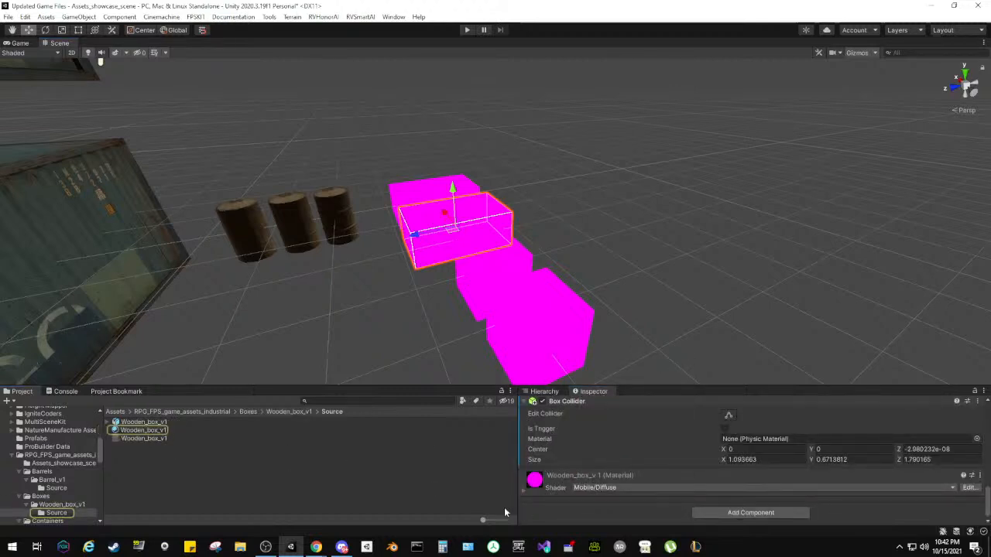
Step: Set the Wooden_box_v1 material's shader to HDRP/Lit, assign the Wooden_box_v1 texture as its Base Map, and clear the selection
{"action": "left_click", "coordinate": [521, 493]}
{"action": "scroll", "coordinate": [544, 451], "scroll_direction": "down", "scroll_amount": 3}
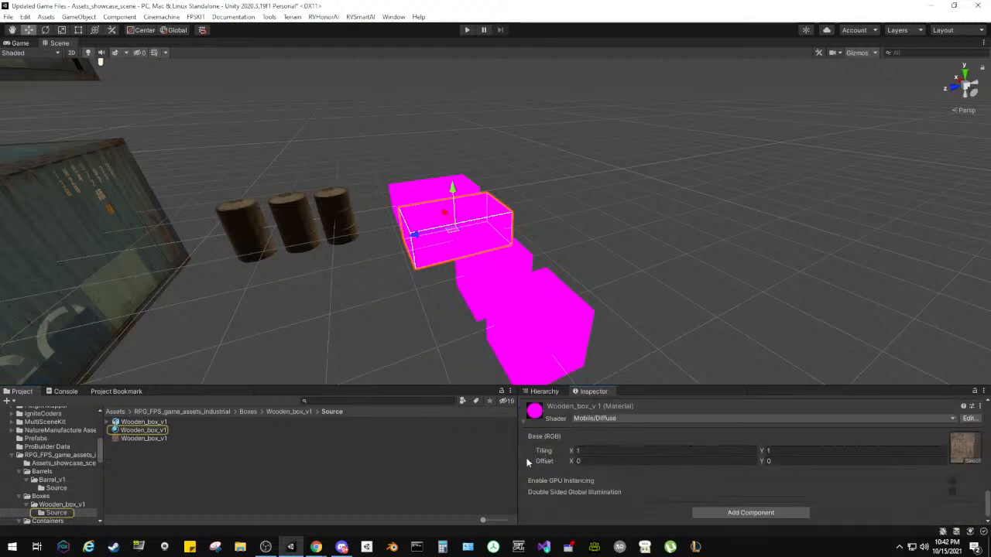
{"action": "left_click", "coordinate": [623, 419]}
{"action": "left_click", "coordinate": [603, 316]}
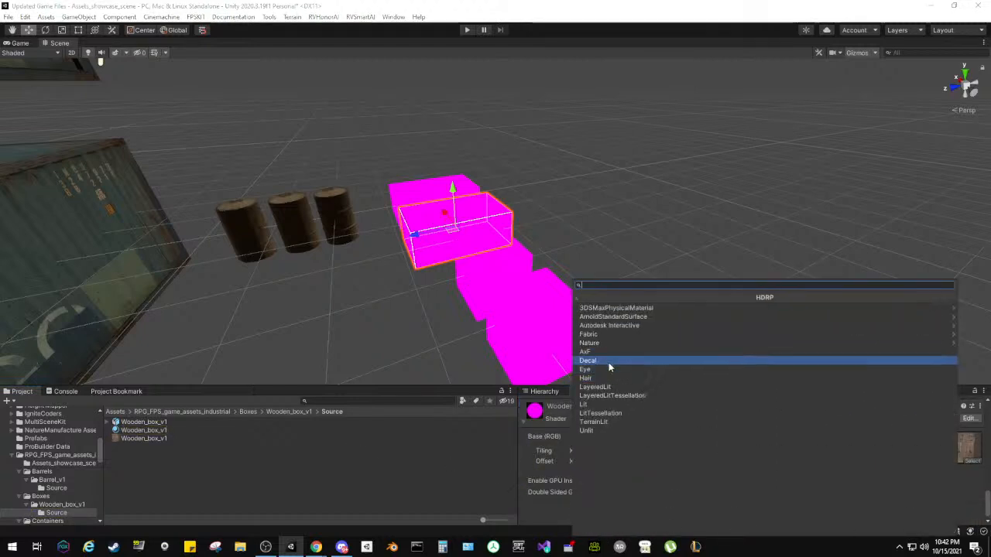
{"action": "left_click", "coordinate": [599, 414]}
{"action": "scroll", "coordinate": [550, 460], "scroll_direction": "down", "scroll_amount": 3}
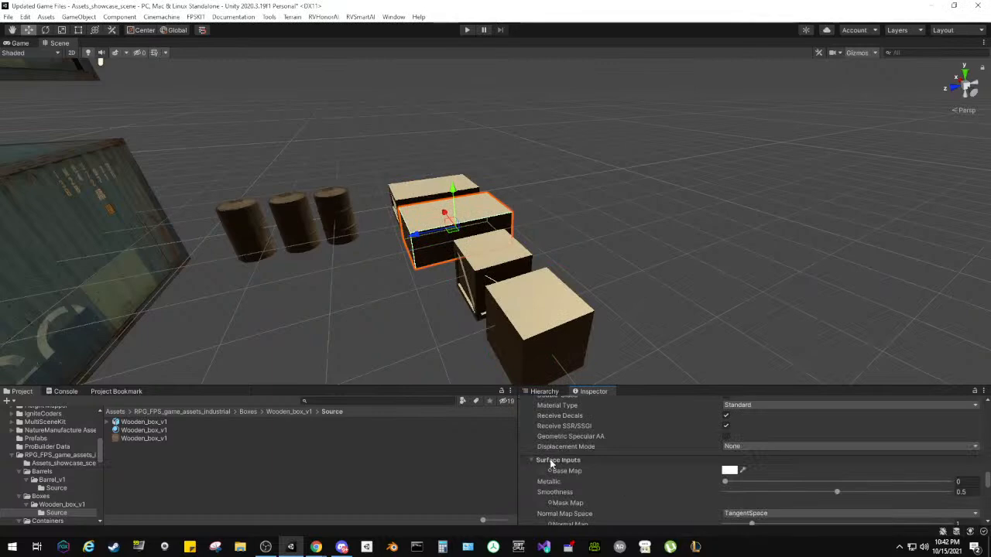
{"action": "left_click_drag", "start_coordinate": [565, 472], "coordinate": [540, 474]}
{"action": "left_click", "coordinate": [467, 299]}
Step: Examine the dark sides of the textured wooden boxes and the Wooden_box_v1 material's surface, detail and emission settings
{"action": "key", "text": "w"}
{"action": "right_click_drag", "start_coordinate": [468, 298], "coordinate": [343, 273]}
{"action": "key", "text": "s"}
{"action": "key", "text": "w"}
{"action": "key", "text": "s"}
{"action": "key", "text": "w"}
{"action": "key", "text": "s"}
{"action": "key", "text": "s"}
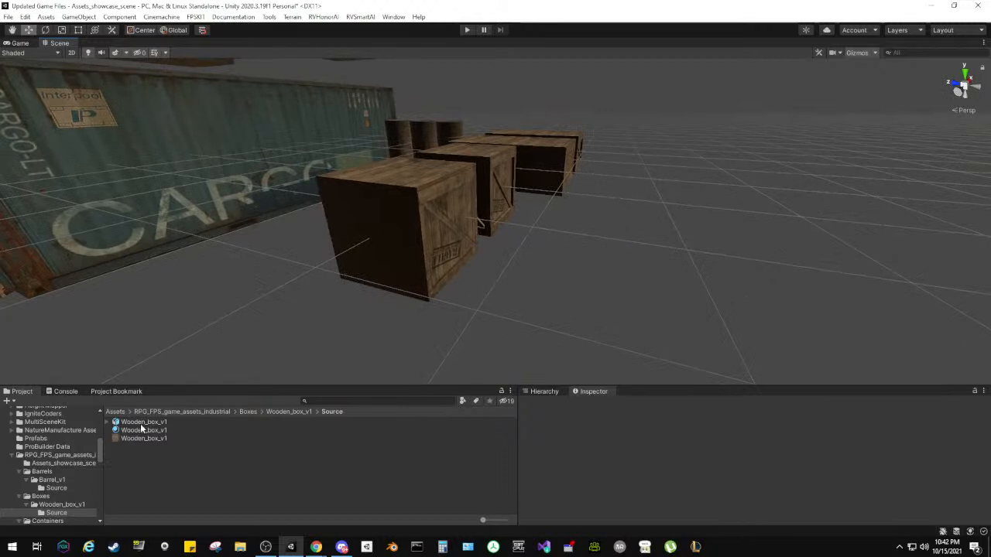
{"action": "left_click", "coordinate": [143, 429]}
{"action": "scroll", "coordinate": [552, 485], "scroll_direction": "down", "scroll_amount": 3}
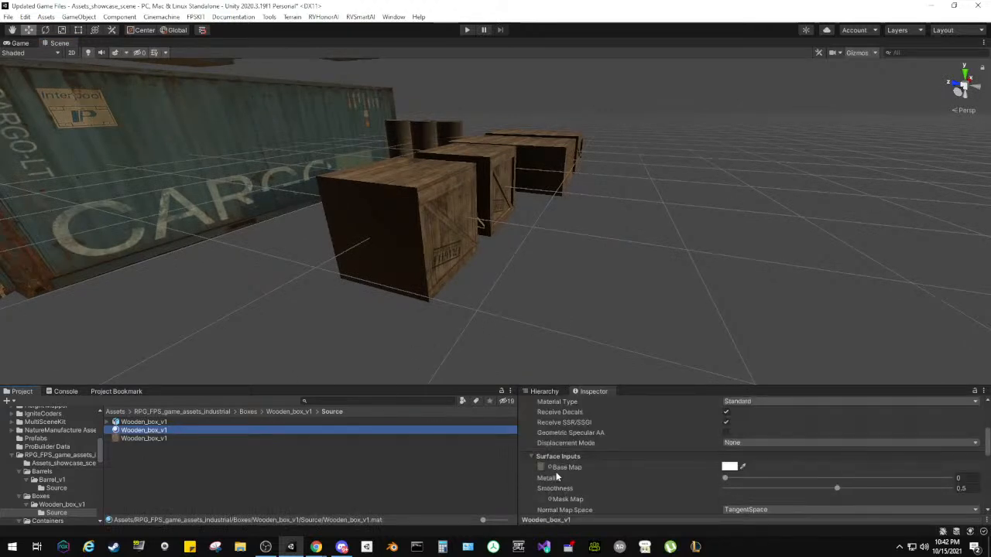
{"action": "scroll", "coordinate": [555, 464], "scroll_direction": "down", "scroll_amount": 5}
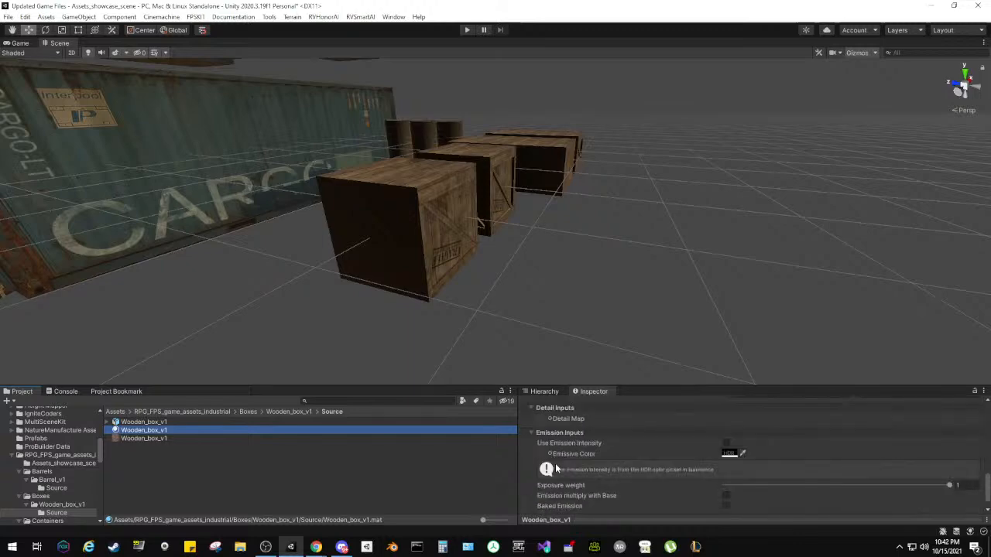
{"action": "scroll", "coordinate": [554, 463], "scroll_direction": "down", "scroll_amount": 1}
{"action": "scroll", "coordinate": [555, 463], "scroll_direction": "up", "scroll_amount": 10}
Step: Select the flat Wooden_box_v1_LD1 crate and raise it above the other boxes to a Y position of about -6.7
{"action": "right_click_drag", "start_coordinate": [542, 325], "coordinate": [508, 224]}
{"action": "left_click", "coordinate": [509, 224]}
{"action": "key", "text": "e"}
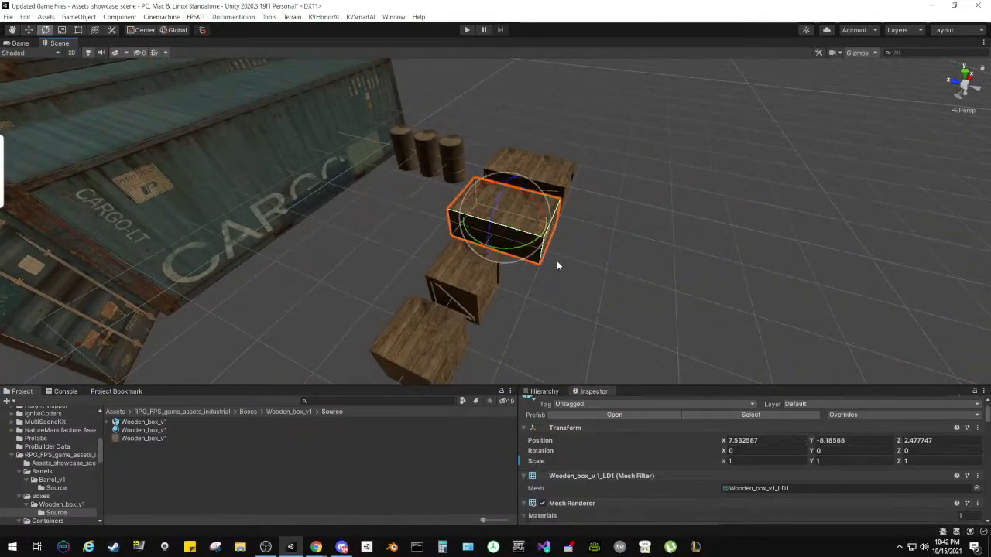
{"action": "key", "text": "w"}
{"action": "key", "text": "f"}
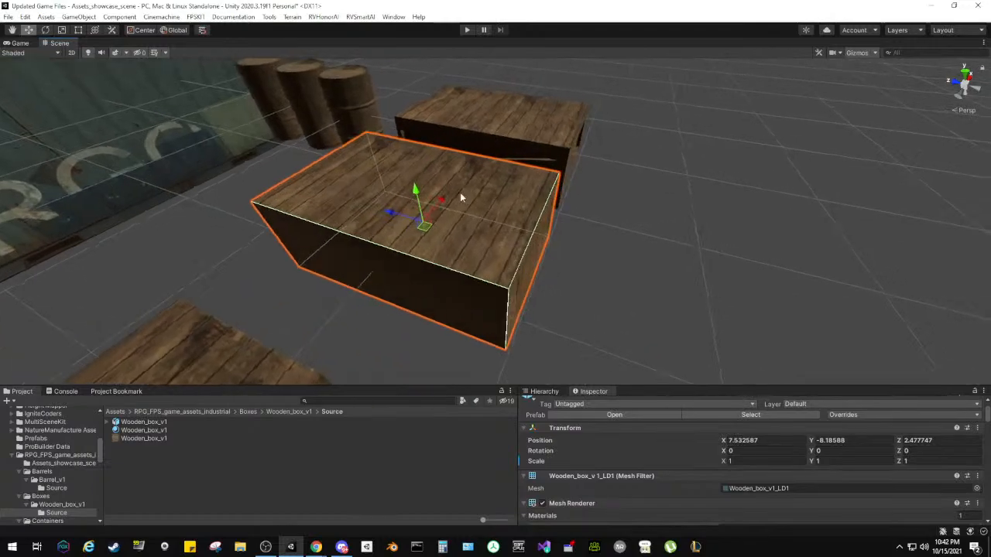
{"action": "left_click_drag", "start_coordinate": [423, 190], "coordinate": [560, 244]}
{"action": "right_click_drag", "start_coordinate": [560, 244], "coordinate": [495, 217]}
{"action": "left_click_drag", "start_coordinate": [506, 217], "coordinate": [509, 208]}
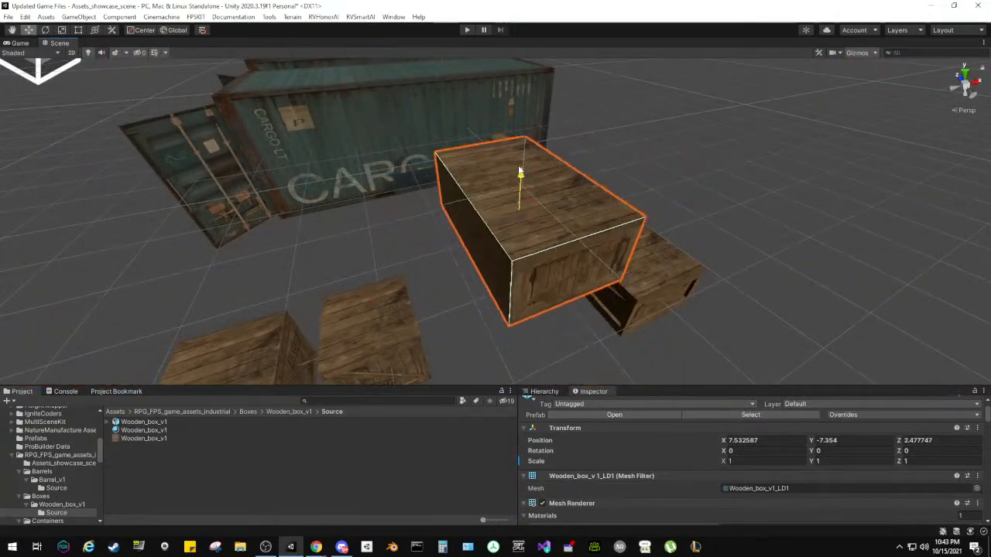
{"action": "scroll", "coordinate": [512, 194], "scroll_direction": "up", "scroll_amount": 5}
{"action": "right_click_drag", "start_coordinate": [512, 194], "coordinate": [682, 205]}
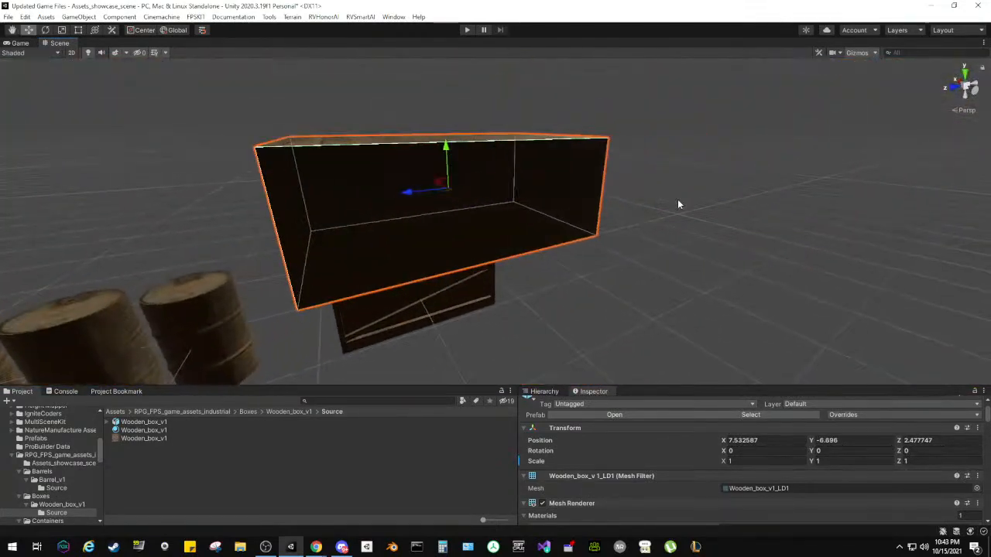
Step: Select the Wooden_box_v1 texture and enlarge its preview to examine how the wood panels are laid out
{"action": "scroll", "coordinate": [578, 452], "scroll_direction": "down", "scroll_amount": 5}
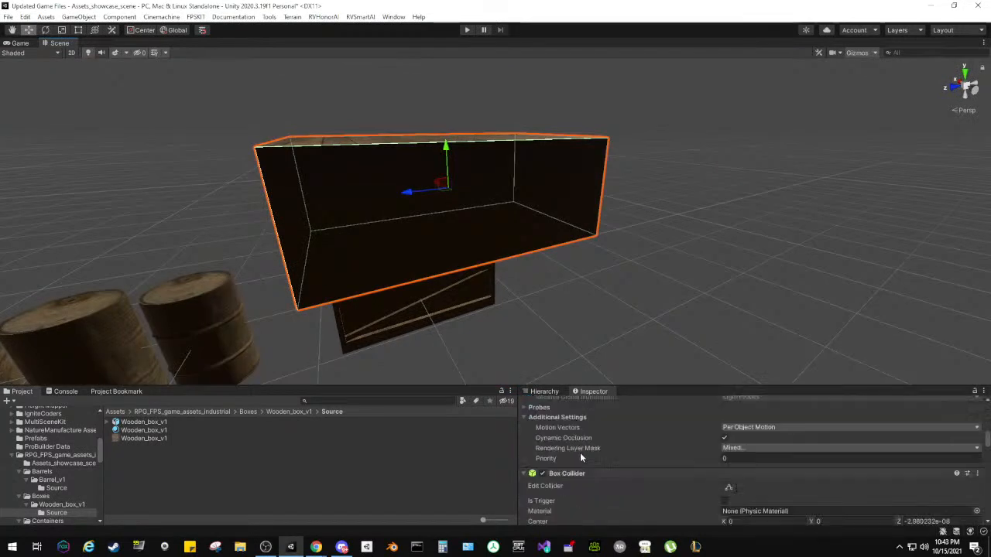
{"action": "left_click", "coordinate": [139, 439]}
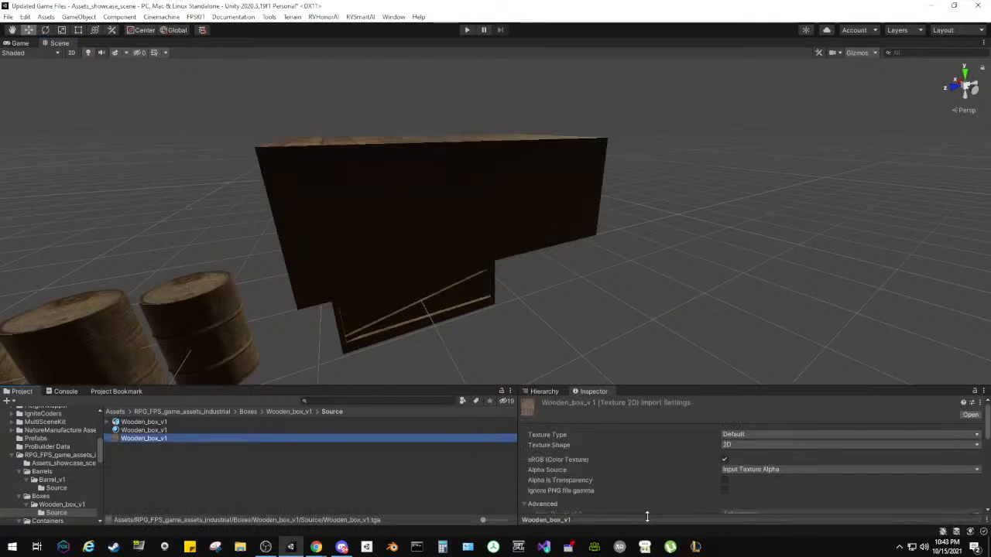
{"action": "left_click_drag", "start_coordinate": [647, 516], "coordinate": [649, 439]}
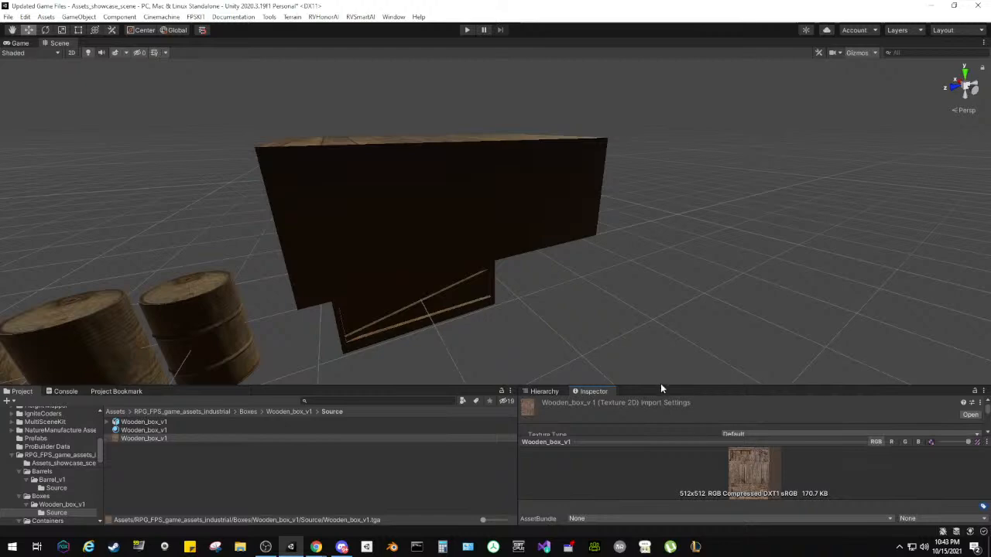
{"action": "left_click_drag", "start_coordinate": [663, 385], "coordinate": [673, 192]}
{"action": "left_click_drag", "start_coordinate": [666, 442], "coordinate": [666, 246]}
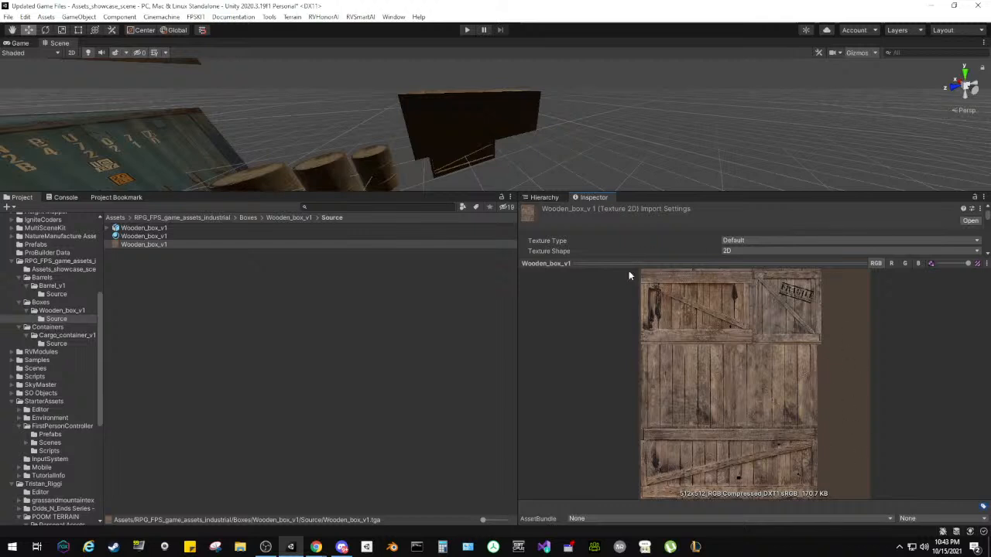
{"action": "left_click_drag", "start_coordinate": [613, 265], "coordinate": [648, 462]}
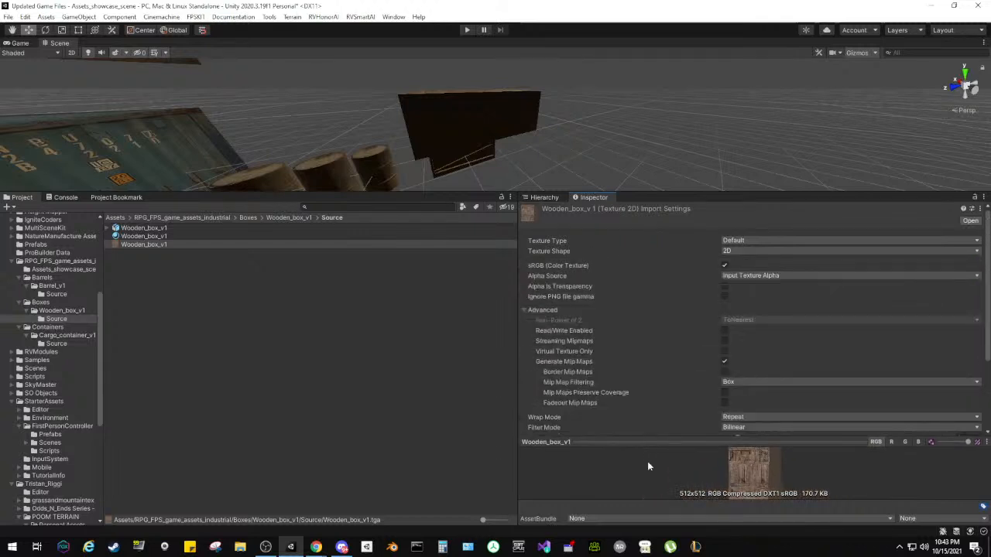
Step: Try UV1 as the Base UV mapping of the raised crate's material, restore UV0, and enlarge the scene view again
{"action": "left_click", "coordinate": [476, 117]}
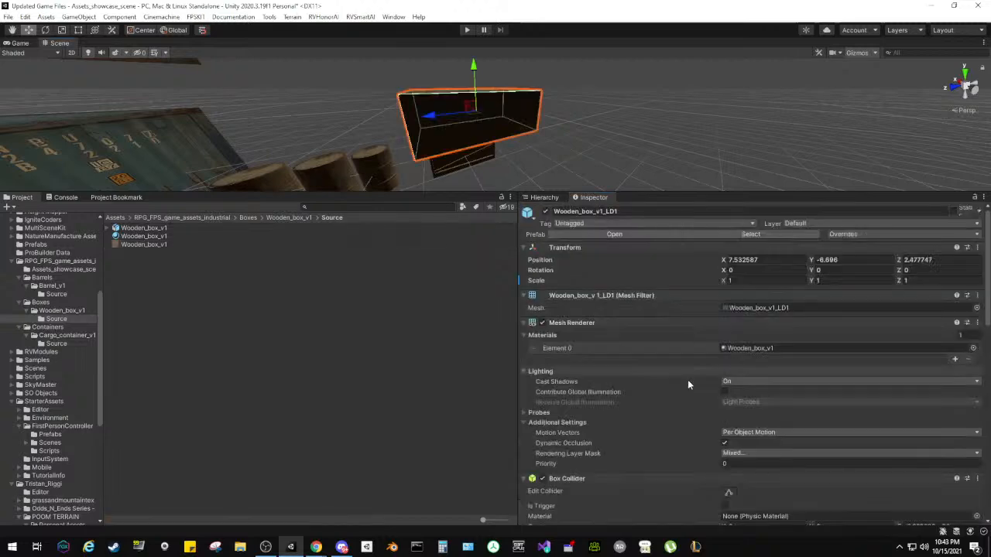
{"action": "scroll", "coordinate": [627, 383], "scroll_direction": "down", "scroll_amount": 5}
{"action": "scroll", "coordinate": [623, 399], "scroll_direction": "down", "scroll_amount": 8}
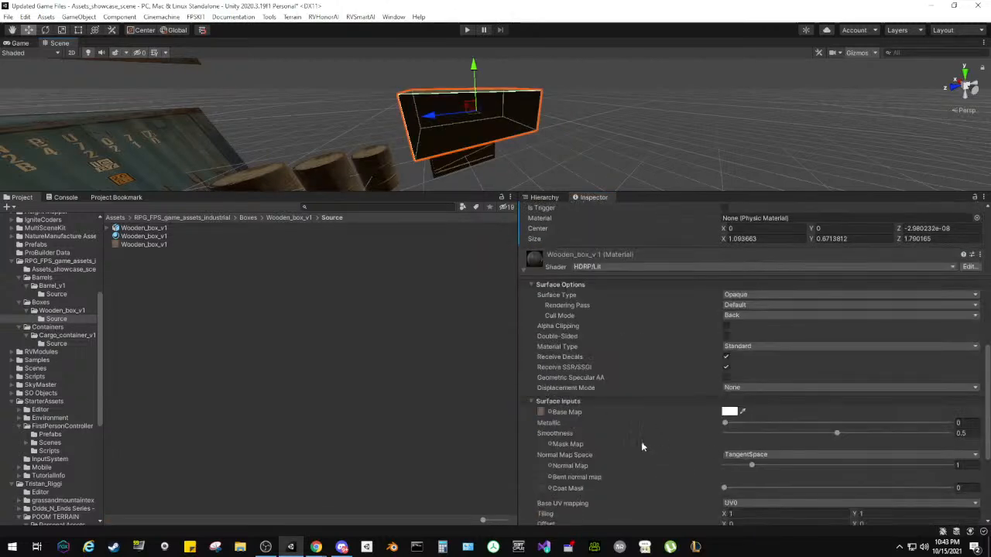
{"action": "left_click", "coordinate": [746, 410]}
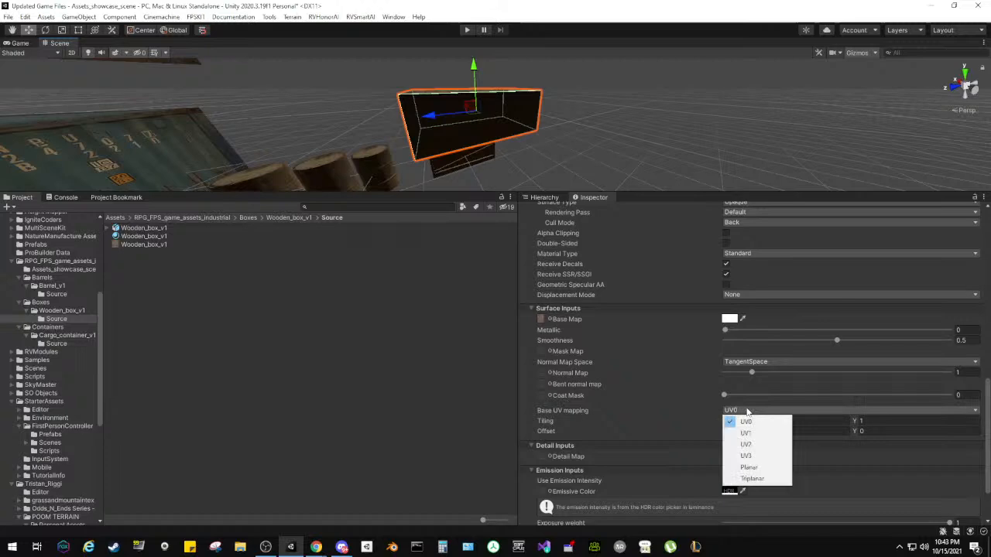
{"action": "left_click", "coordinate": [744, 435]}
{"action": "left_click", "coordinate": [744, 411]}
{"action": "left_click", "coordinate": [744, 422]}
{"action": "left_click_drag", "start_coordinate": [496, 191], "coordinate": [500, 439]}
Step: Select the upper open cargo container, examine its shading and its material's surface options, and clear the selection
{"action": "left_click_drag", "start_coordinate": [621, 277], "coordinate": [552, 218], "text": "alt"}
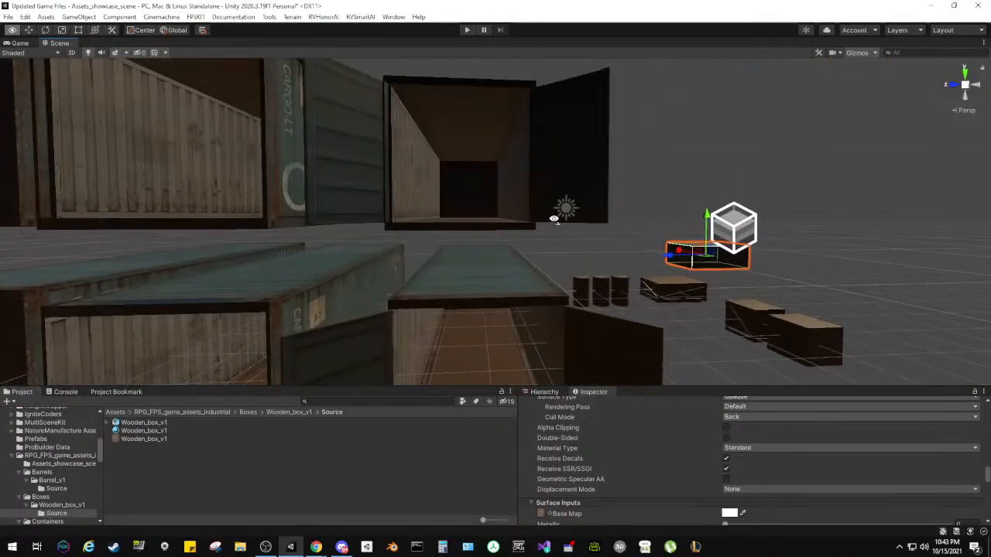
{"action": "left_click", "coordinate": [511, 160]}
{"action": "left_click", "coordinate": [512, 154]}
{"action": "scroll", "coordinate": [588, 474], "scroll_direction": "down", "scroll_amount": 5}
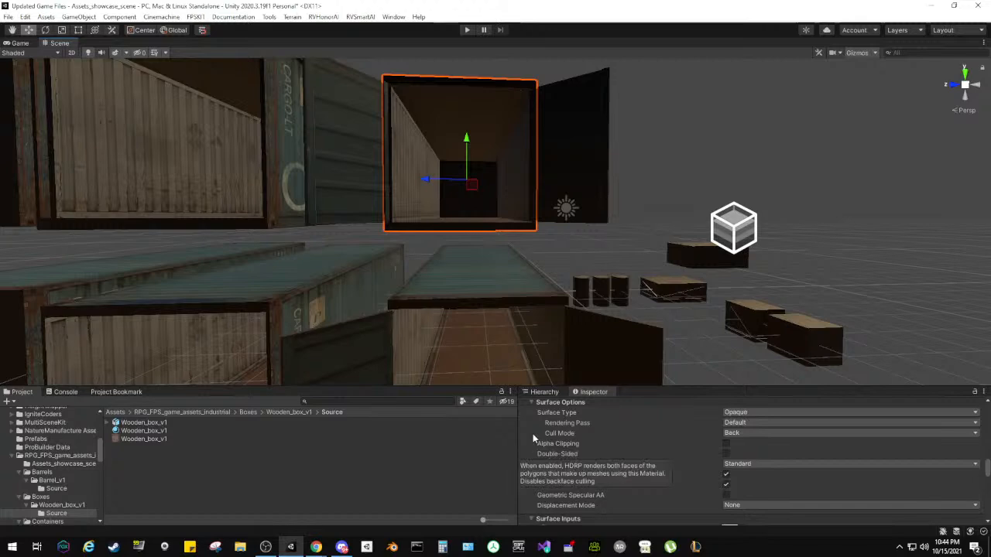
{"action": "right_click_drag", "start_coordinate": [391, 240], "coordinate": [596, 257]}
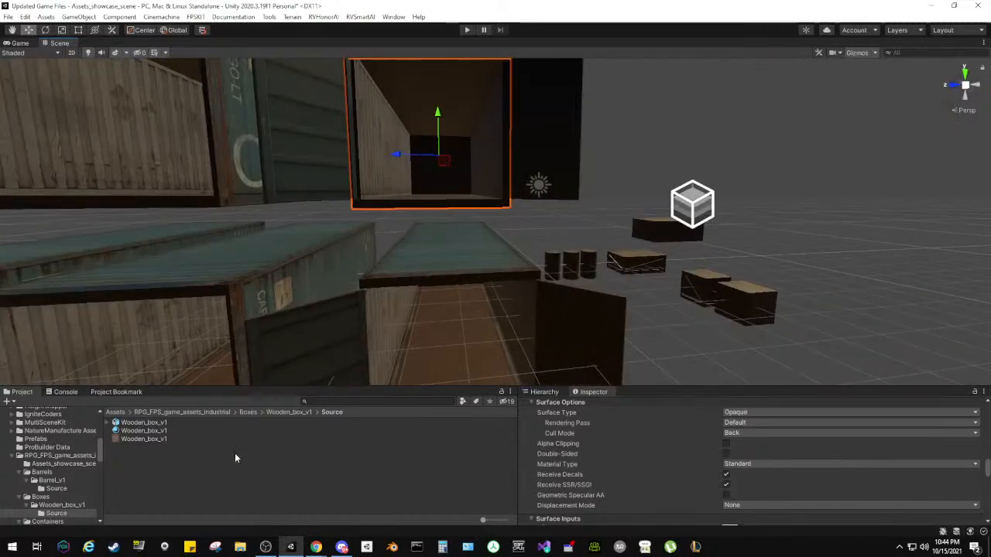
{"action": "left_click", "coordinate": [223, 473]}
Step: Open the test scene from the EasyRoads3D scenes folder under Assets
{"action": "left_click", "coordinate": [115, 412]}
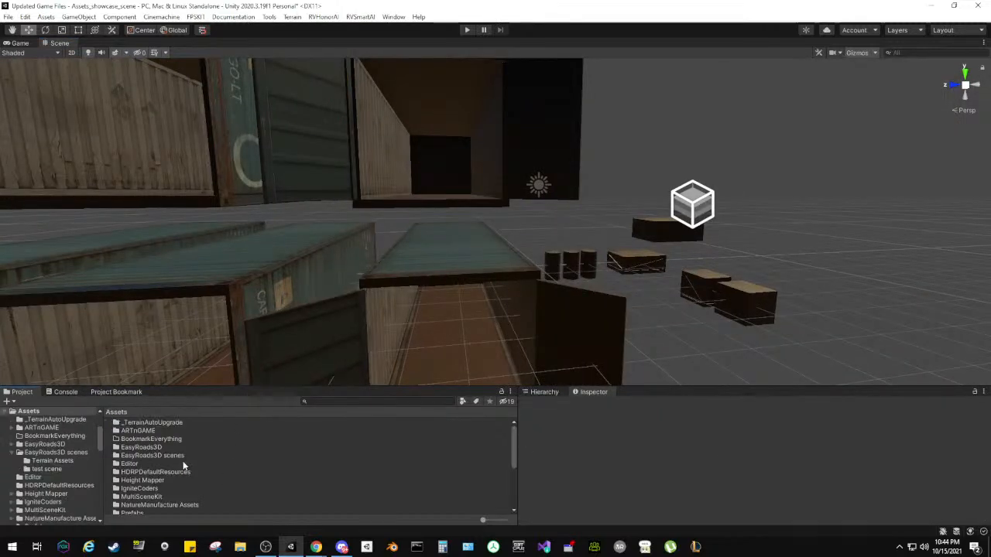
{"action": "scroll", "coordinate": [203, 463], "scroll_direction": "down", "scroll_amount": 2}
{"action": "scroll", "coordinate": [203, 462], "scroll_direction": "down", "scroll_amount": 2}
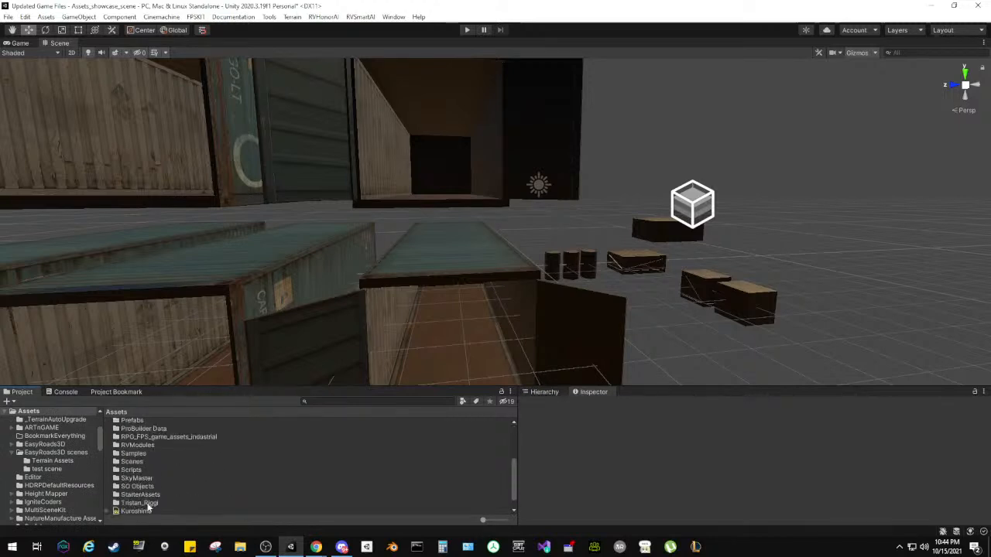
{"action": "scroll", "coordinate": [161, 457], "scroll_direction": "up", "scroll_amount": 3}
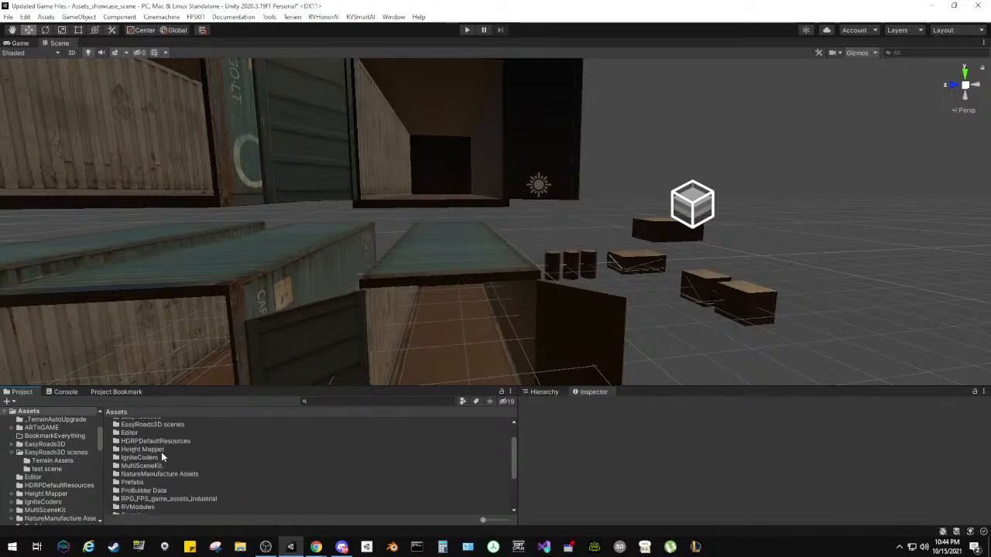
{"action": "scroll", "coordinate": [153, 444], "scroll_direction": "up", "scroll_amount": 2}
{"action": "double_click", "coordinate": [148, 454]}
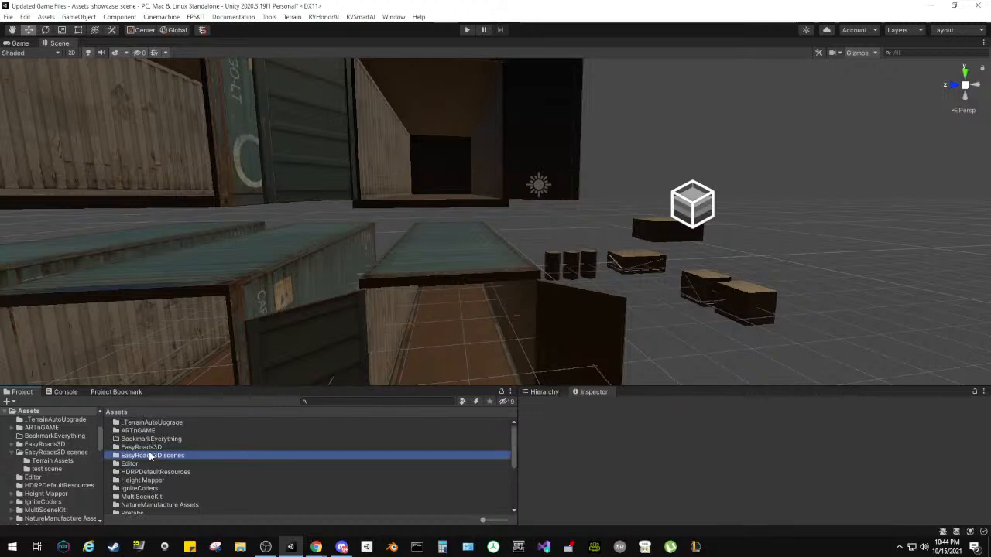
{"action": "double_click", "coordinate": [147, 439]}
{"action": "left_click", "coordinate": [493, 296]}
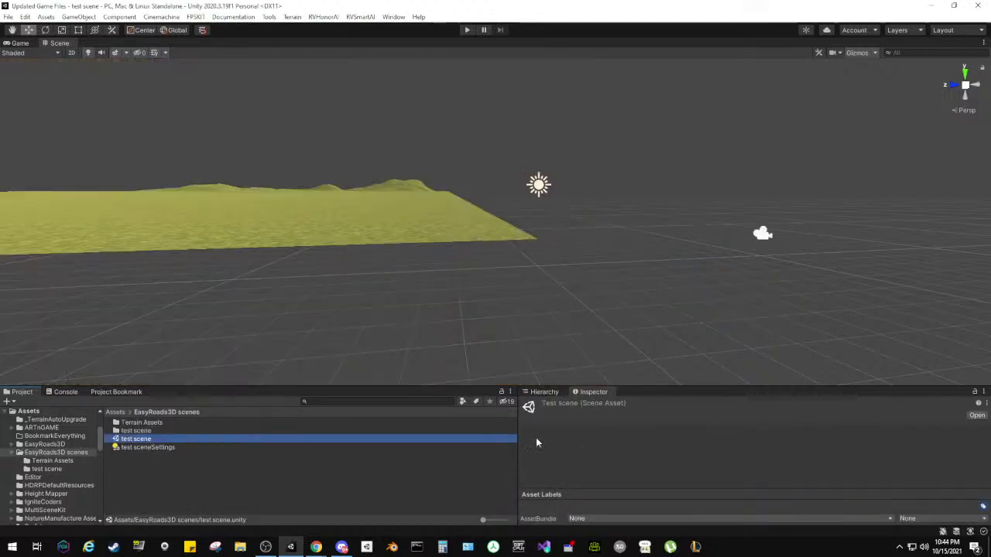
Step: Show the scene Hierarchy and dock the Inspector as a separate narrow column beside the Scene view
{"action": "left_click", "coordinate": [541, 392]}
{"action": "left_click_drag", "start_coordinate": [593, 392], "coordinate": [929, 248]}
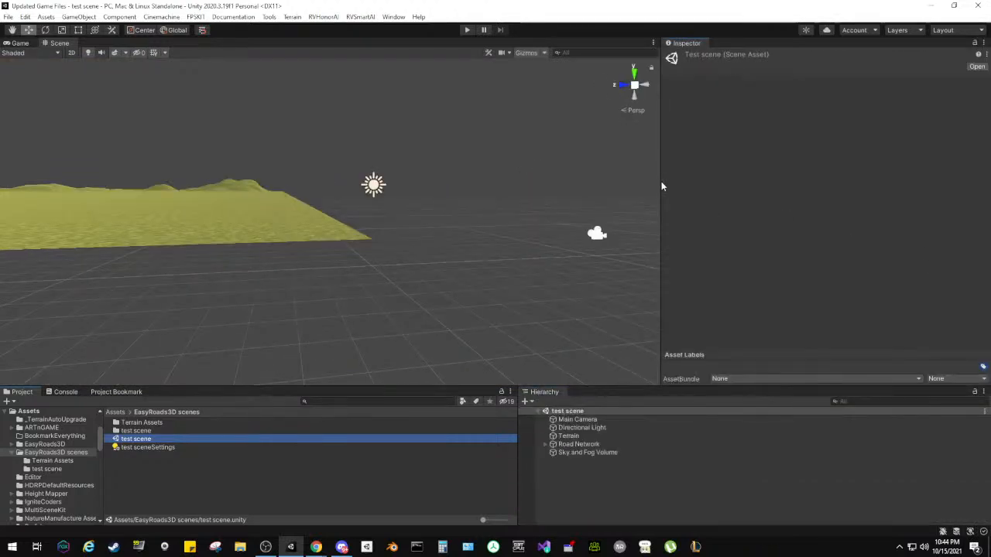
{"action": "left_click_drag", "start_coordinate": [661, 184], "coordinate": [860, 209]}
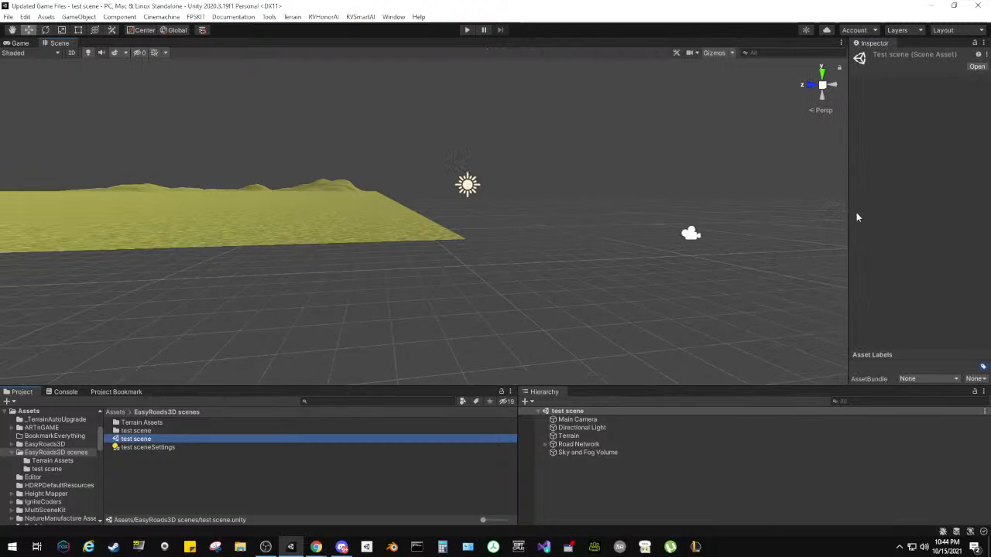
Step: Frame the Road Network in the Scene view and open its terrain update settings
{"action": "double_click", "coordinate": [577, 444]}
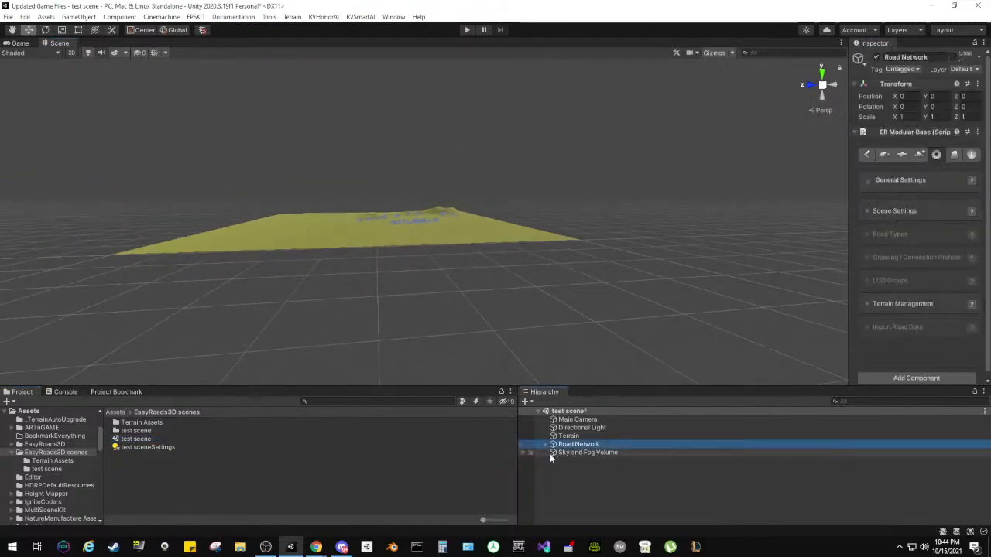
{"action": "left_click_drag", "start_coordinate": [457, 248], "coordinate": [573, 285], "text": "alt"}
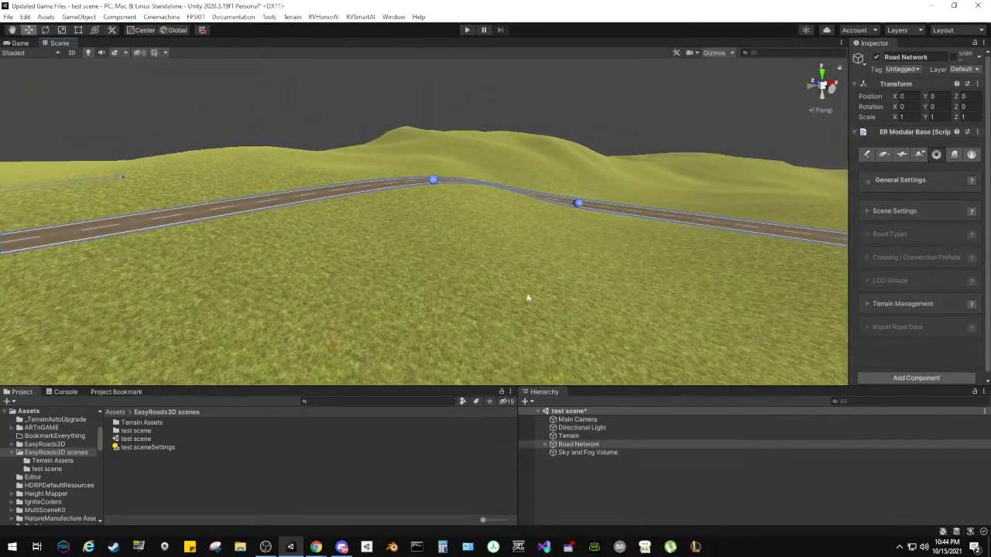
{"action": "left_click", "coordinate": [884, 154]}
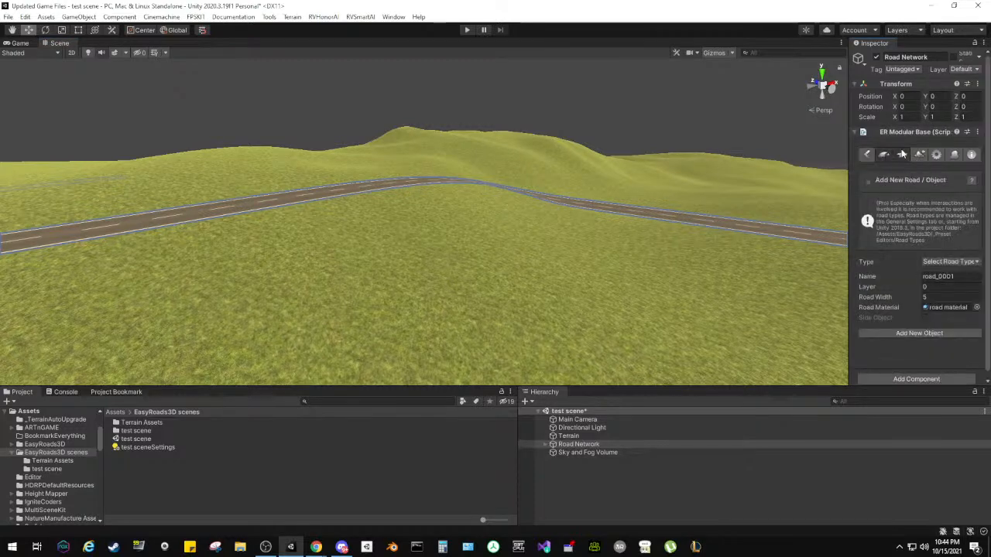
{"action": "left_click", "coordinate": [918, 155]}
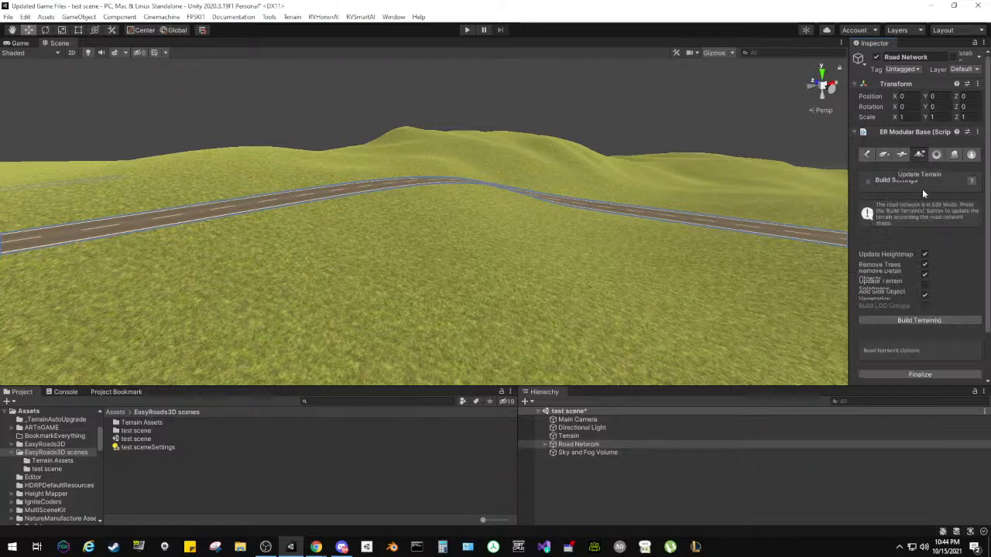
{"action": "scroll", "coordinate": [888, 232], "scroll_direction": "down", "scroll_amount": 2}
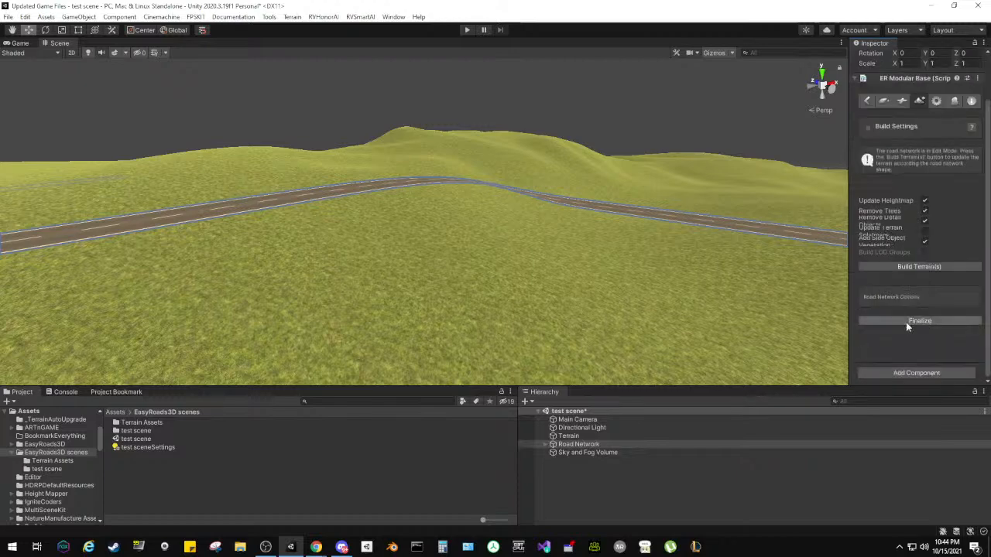
{"action": "left_click", "coordinate": [878, 267]}
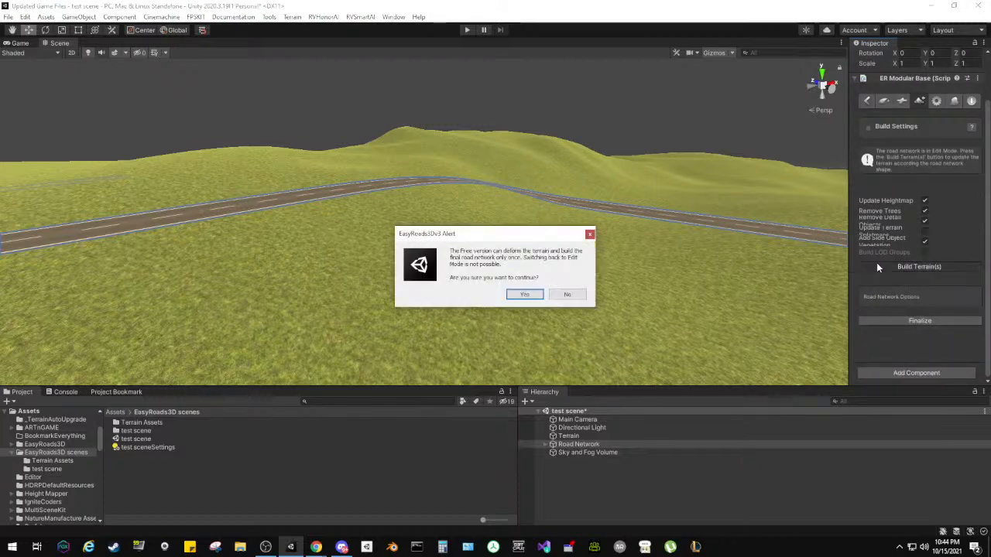
{"action": "left_click", "coordinate": [569, 295]}
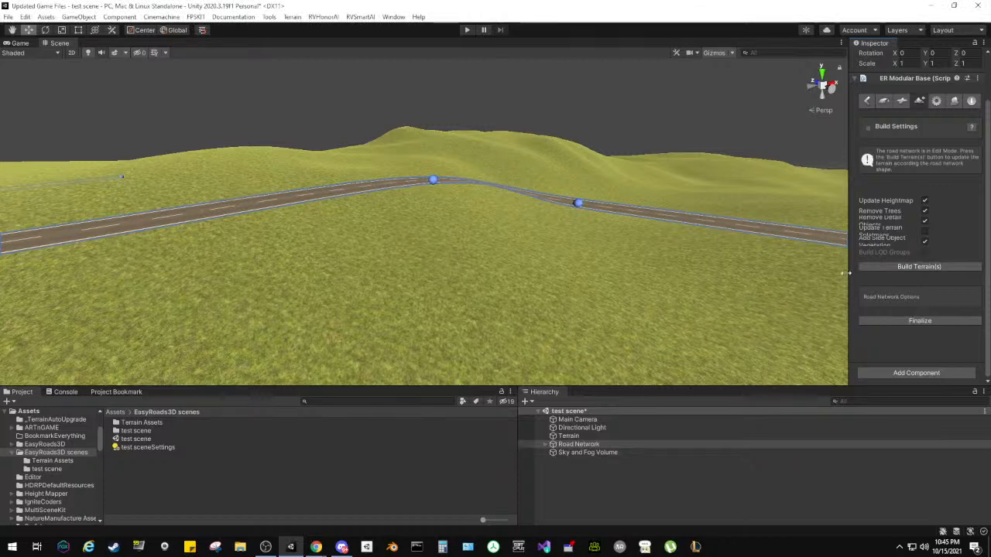
Step: Widen the Inspector beside the Scene view and build the terrain to fit the road network, accepting the free-version alert
{"action": "left_click_drag", "start_coordinate": [846, 273], "coordinate": [795, 271]}
{"action": "left_click_drag", "start_coordinate": [597, 222], "coordinate": [573, 240], "text": "alt"}
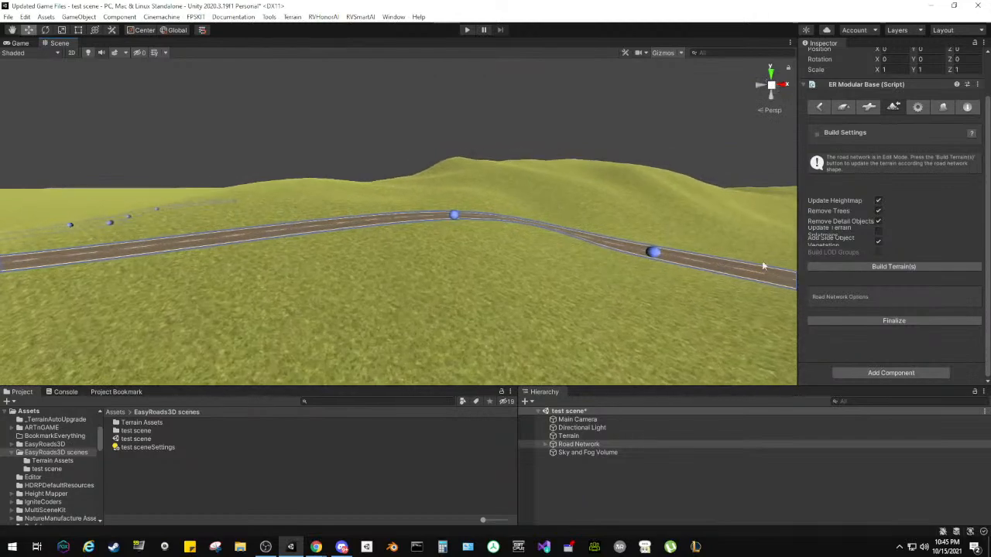
{"action": "left_click", "coordinate": [882, 267]}
{"action": "left_click", "coordinate": [520, 296]}
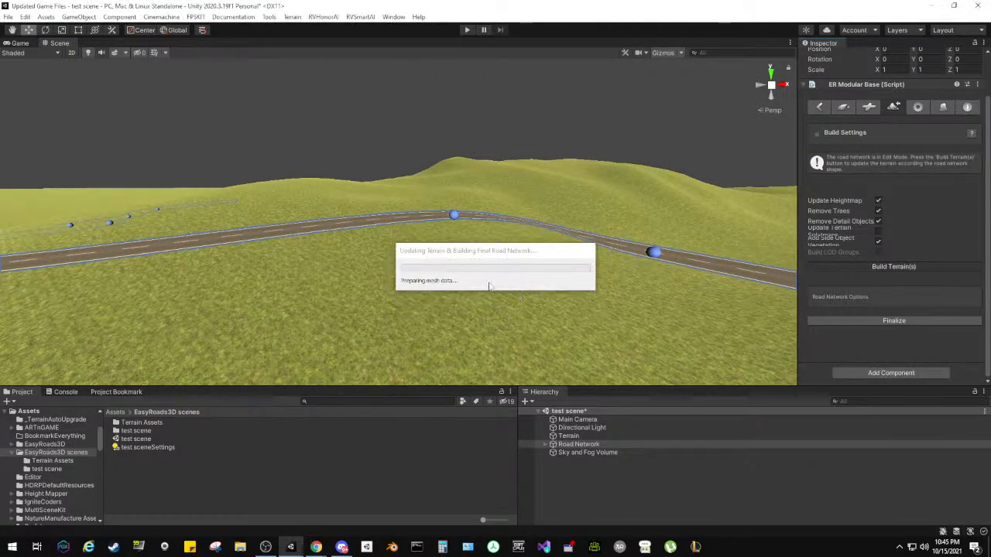
{"action": "left_click_drag", "start_coordinate": [489, 280], "coordinate": [436, 261], "text": "alt"}
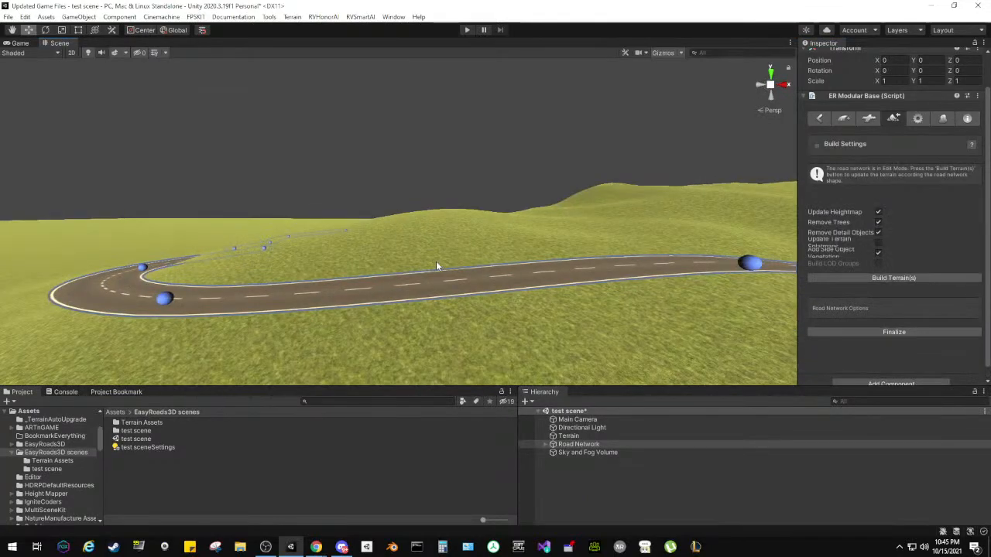
{"action": "left_click_drag", "start_coordinate": [429, 221], "coordinate": [520, 247], "text": "alt"}
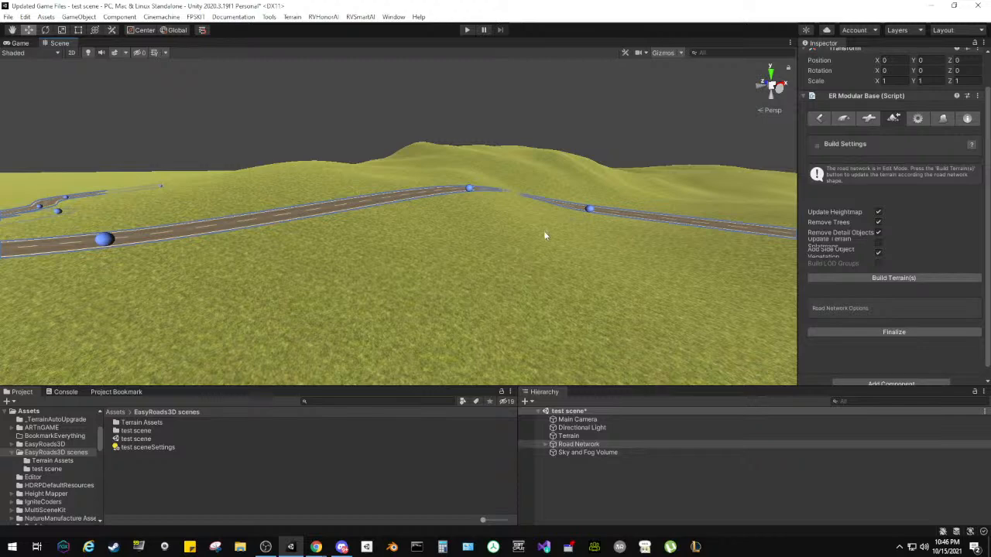
Step: Build the terrain along the road network again and inspect how the ground meets the road
{"action": "left_click", "coordinate": [843, 277]}
{"action": "left_click", "coordinate": [516, 295]}
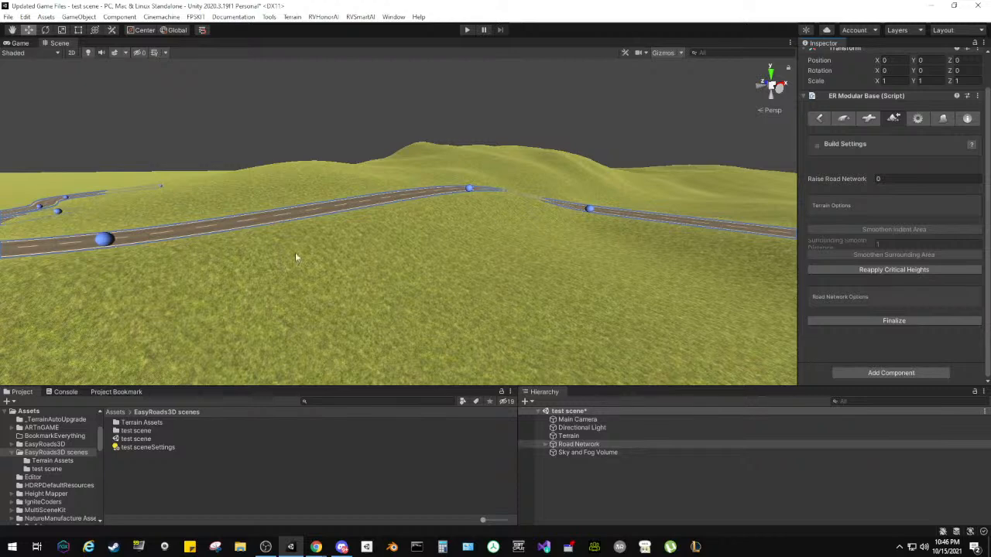
{"action": "right_click_drag", "start_coordinate": [279, 230], "coordinate": [562, 234]}
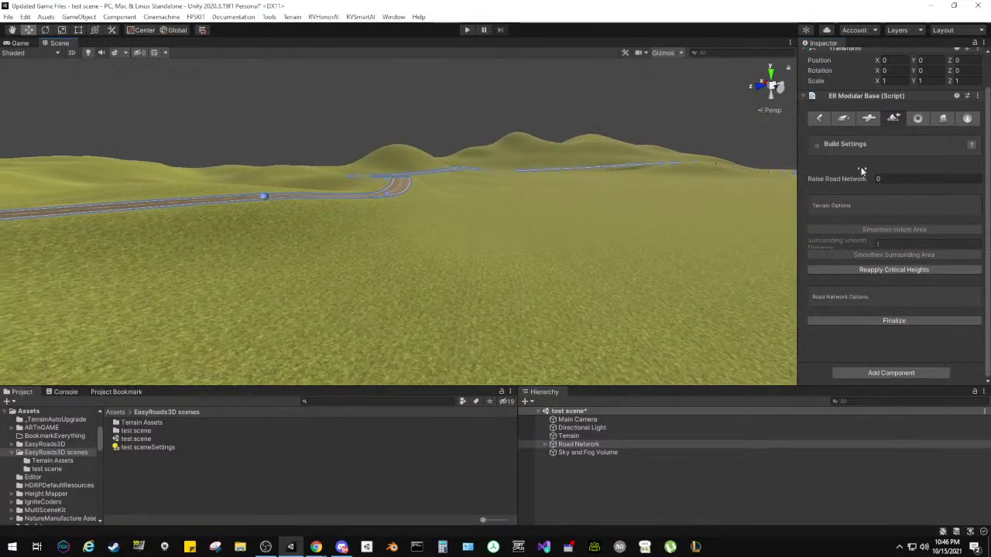
Step: Try to open the road network's general settings, declining the switch back to Edit Mode each time
{"action": "left_click", "coordinate": [922, 122]}
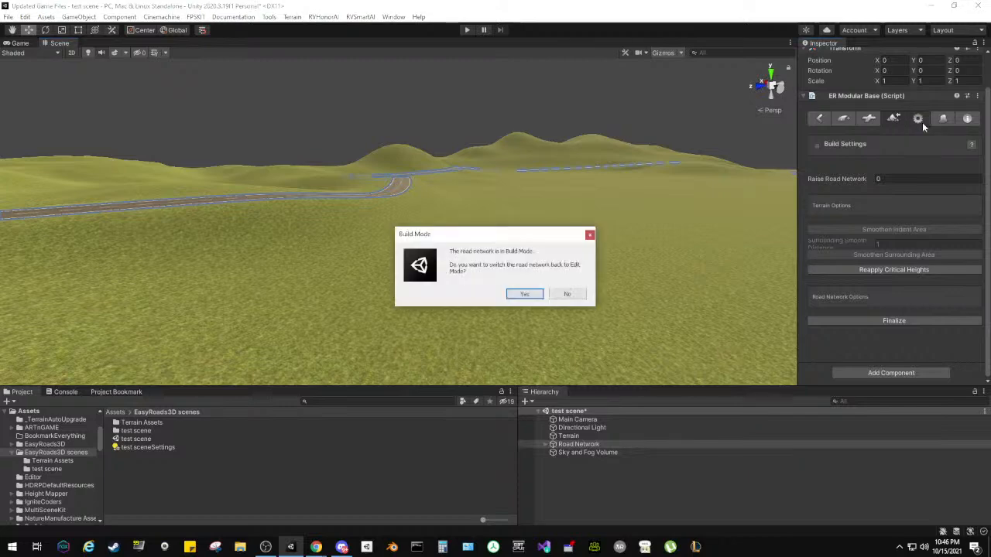
{"action": "left_click", "coordinate": [566, 295]}
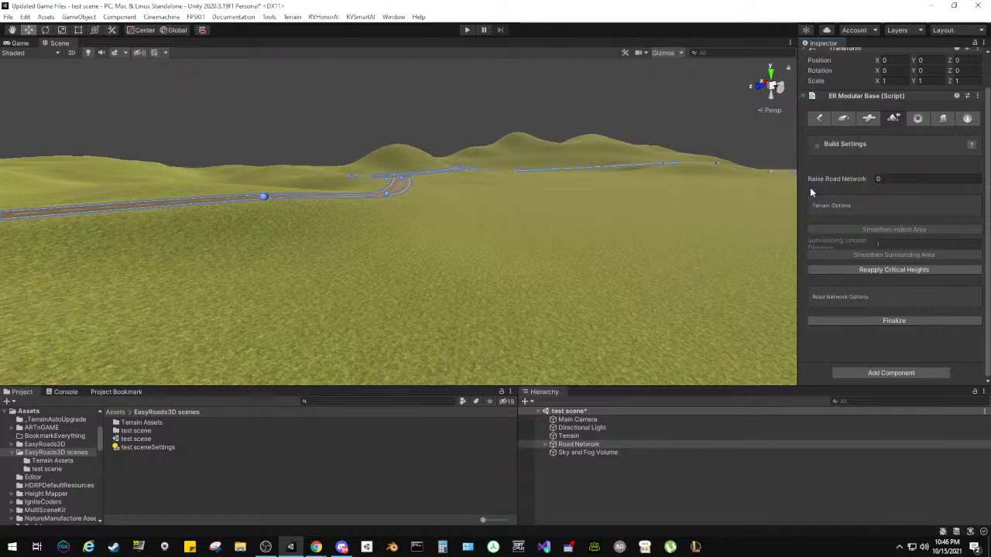
{"action": "left_click", "coordinate": [917, 122]}
{"action": "left_click", "coordinate": [572, 295]}
Step: Look along the road, then select the Terrain and examine the backup and restore options of its ER Terrain script
{"action": "key", "text": "w"}
{"action": "right_click_drag", "start_coordinate": [357, 228], "coordinate": [278, 222]}
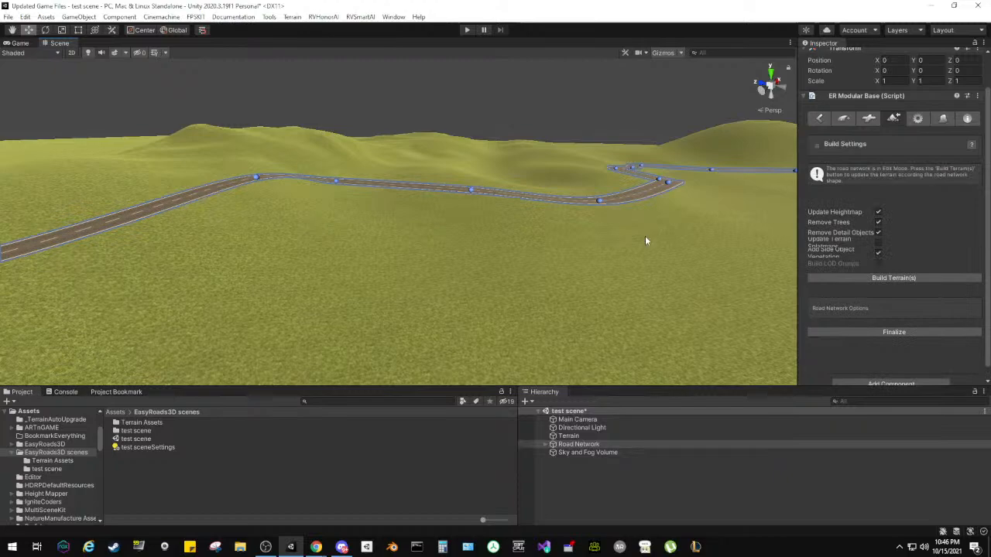
{"action": "right_click_drag", "start_coordinate": [520, 260], "coordinate": [369, 265]}
{"action": "left_click", "coordinate": [571, 436]}
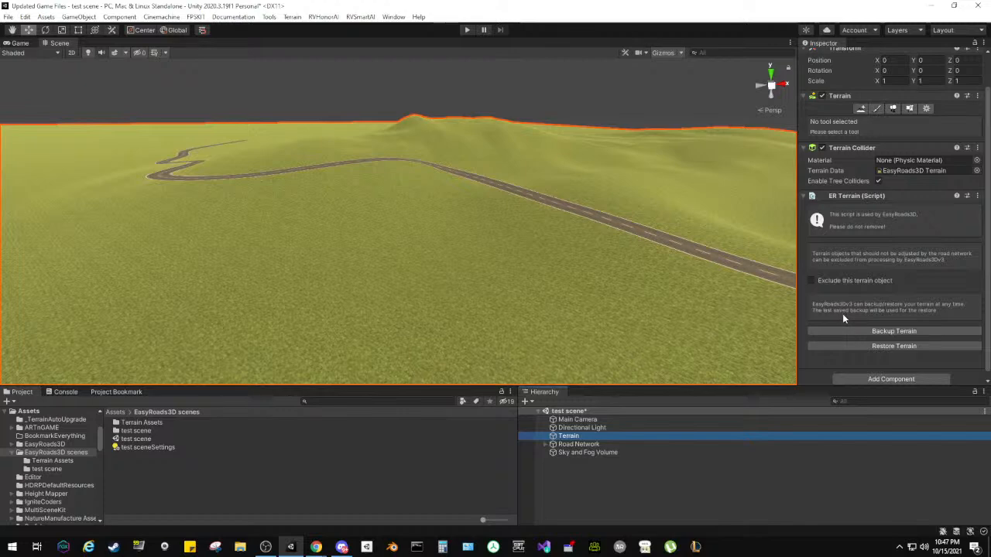
{"action": "scroll", "coordinate": [842, 313], "scroll_direction": "down", "scroll_amount": 1}
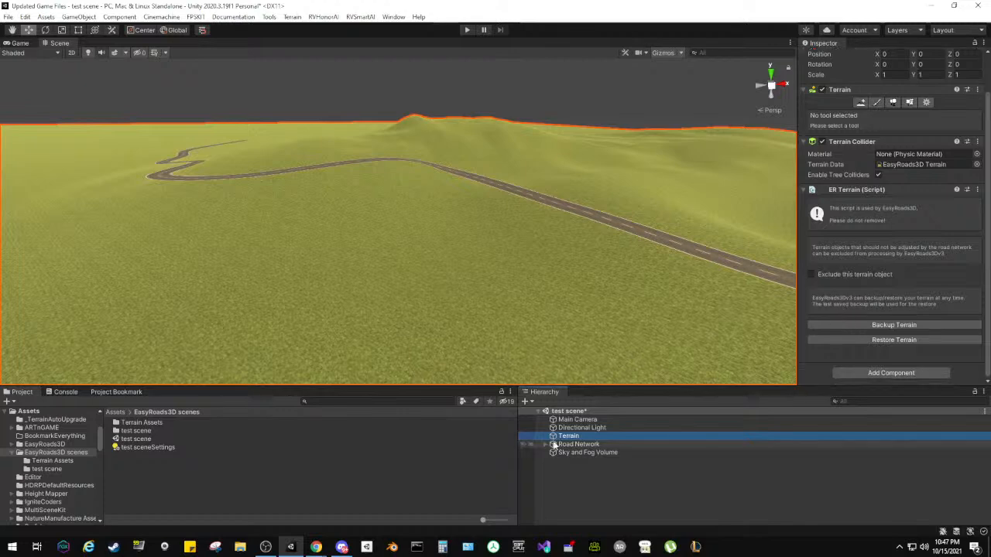
Step: Select road_0001, open the road network's build settings, and build the terrain to follow the road
{"action": "left_click", "coordinate": [397, 281]}
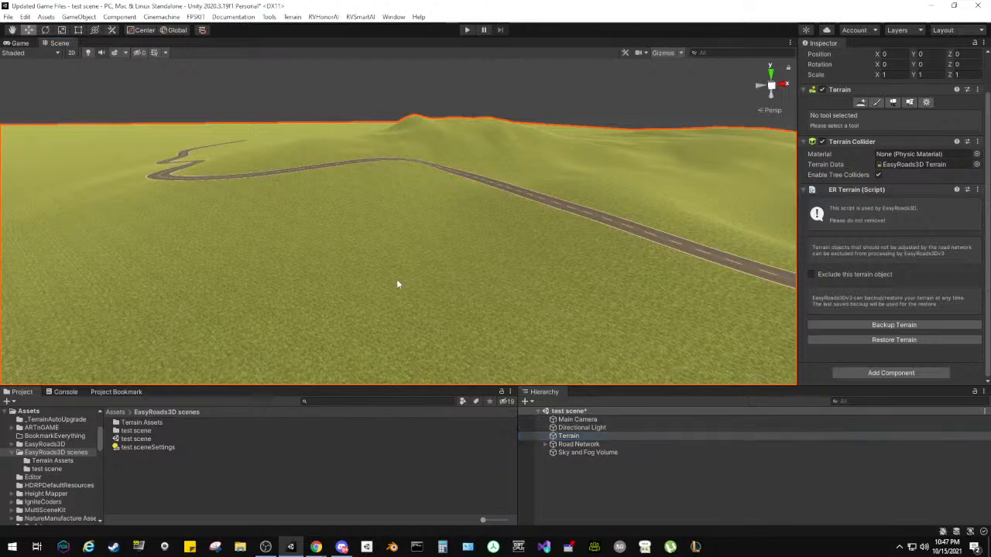
{"action": "left_click", "coordinate": [456, 170]}
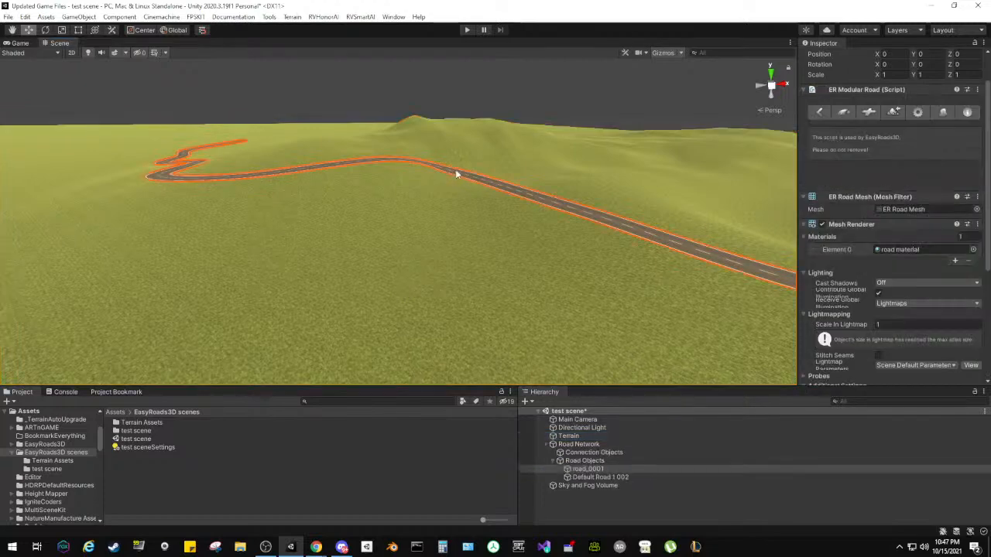
{"action": "left_click", "coordinate": [893, 113]}
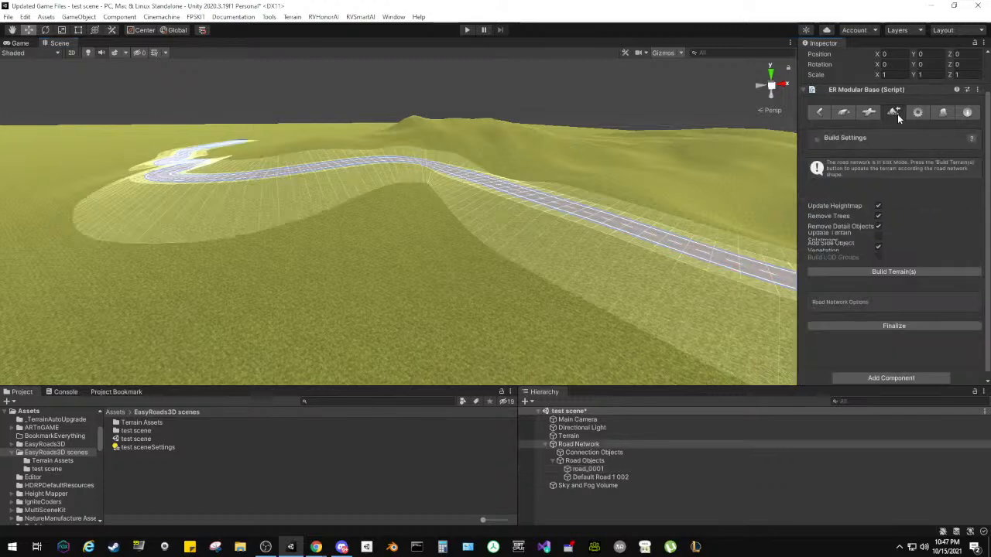
{"action": "right_click_drag", "start_coordinate": [570, 229], "coordinate": [534, 248]}
{"action": "right_click_drag", "start_coordinate": [600, 286], "coordinate": [543, 282]}
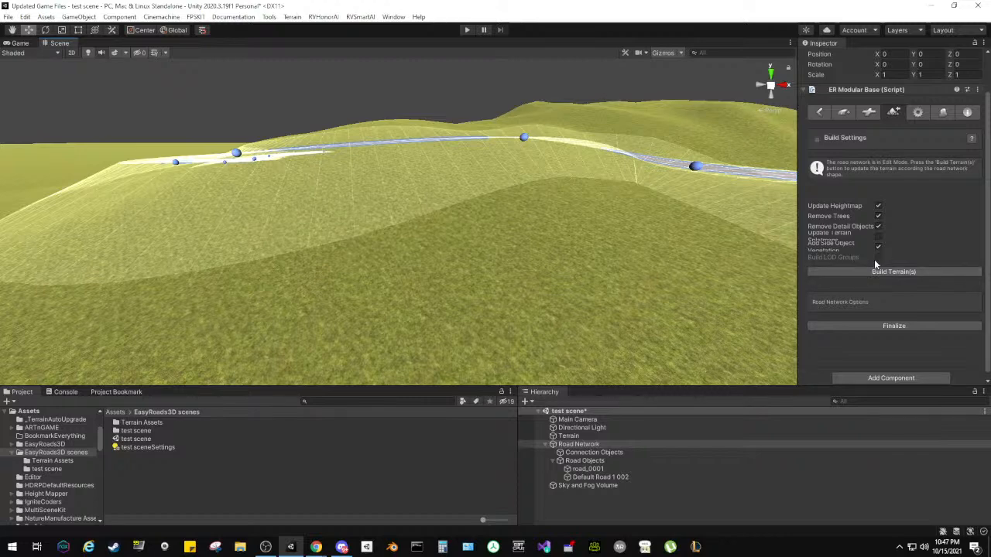
{"action": "left_click", "coordinate": [843, 274]}
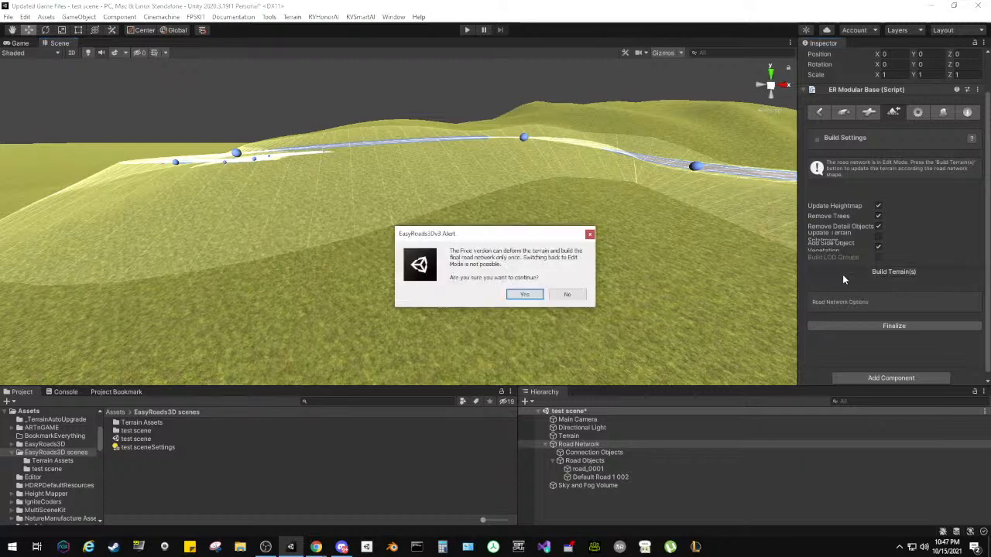
{"action": "left_click", "coordinate": [524, 294]}
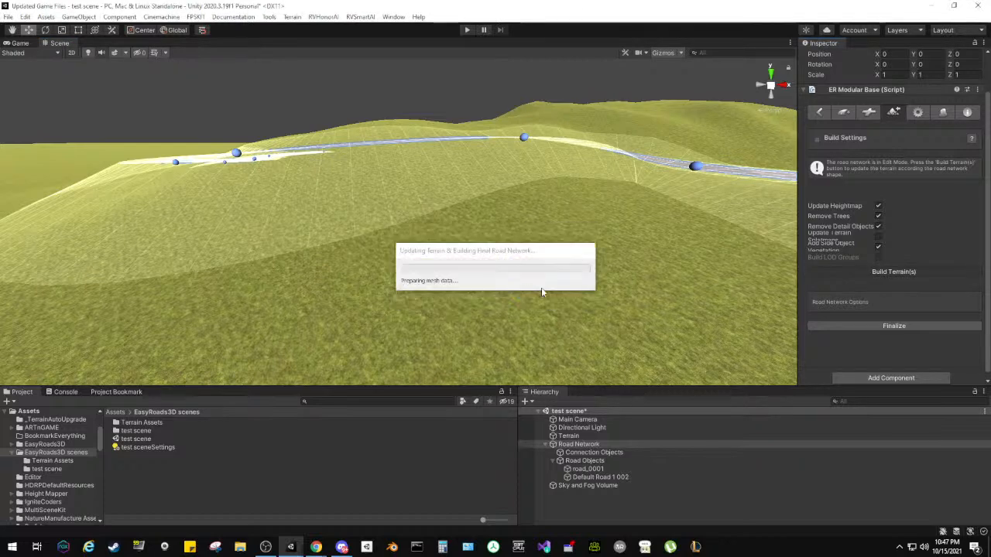
{"action": "right_click_drag", "start_coordinate": [541, 290], "coordinate": [789, 297]}
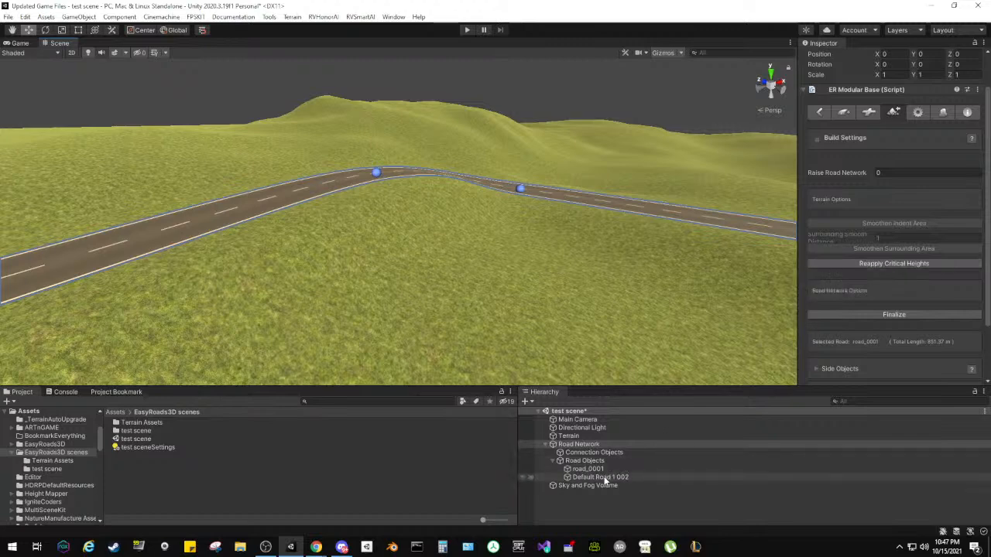
Step: Back up the Terrain with its ER Terrain script and locate its EasyRoads3D Terrain data asset in the project
{"action": "left_click", "coordinate": [586, 437]}
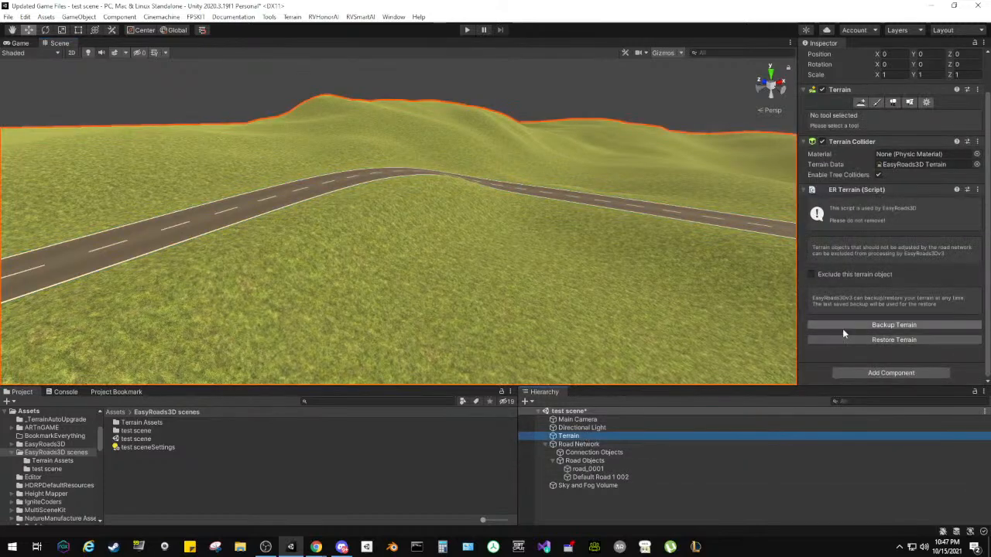
{"action": "left_click", "coordinate": [842, 325]}
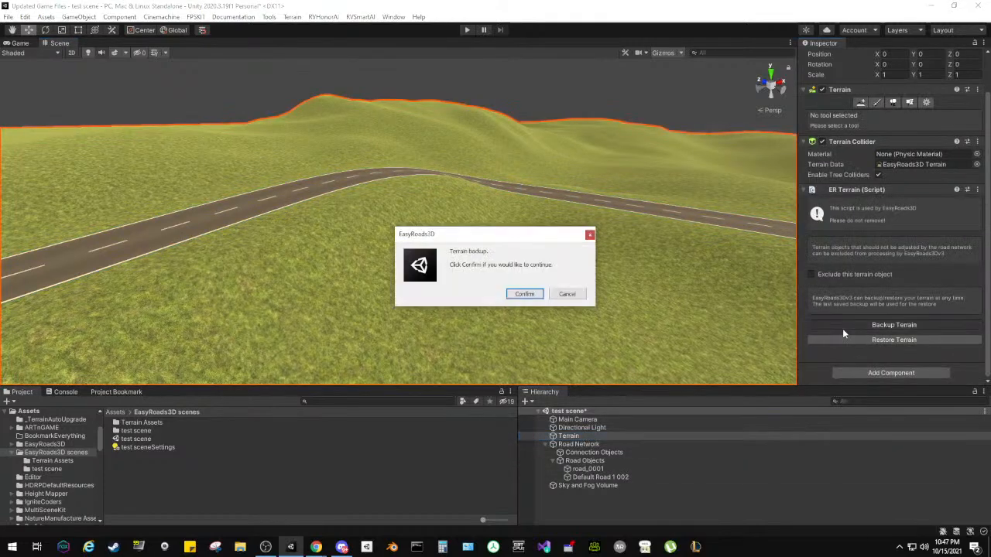
{"action": "left_click", "coordinate": [519, 295]}
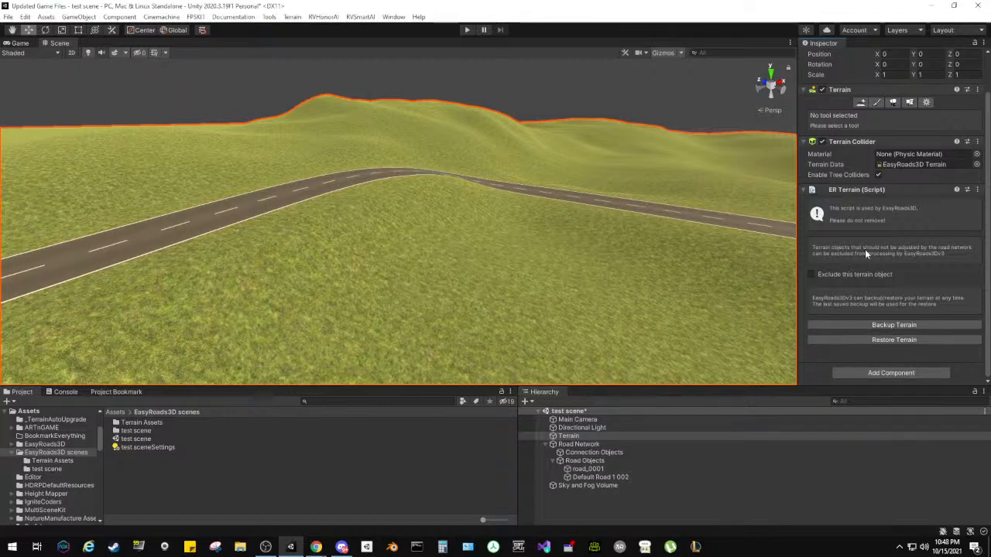
{"action": "left_click", "coordinate": [891, 164]}
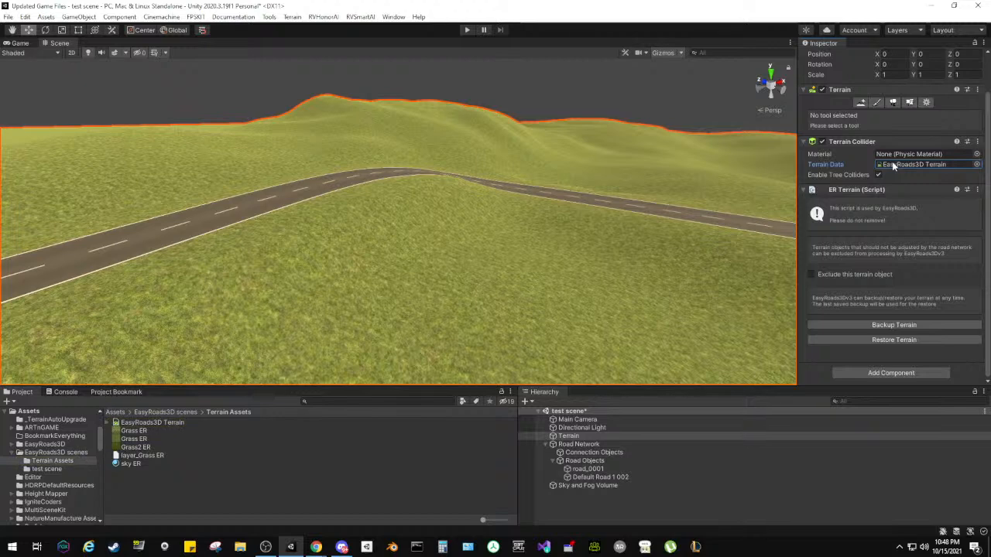
Step: Select road_0001 again and review its mesh renderer components and the road network's post-build terrain options
{"action": "left_click", "coordinate": [308, 192]}
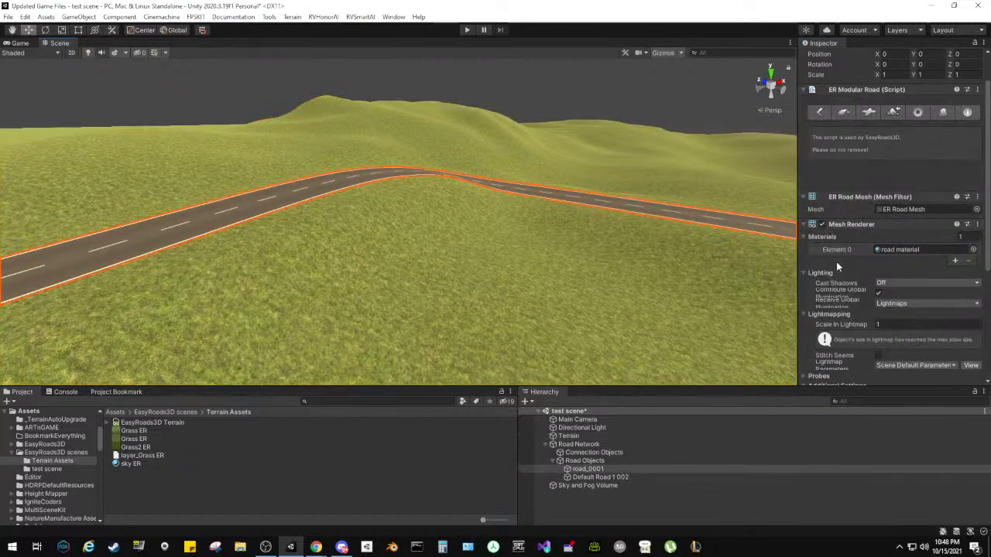
{"action": "scroll", "coordinate": [835, 261], "scroll_direction": "down", "scroll_amount": 5}
{"action": "scroll", "coordinate": [836, 262], "scroll_direction": "up", "scroll_amount": 6}
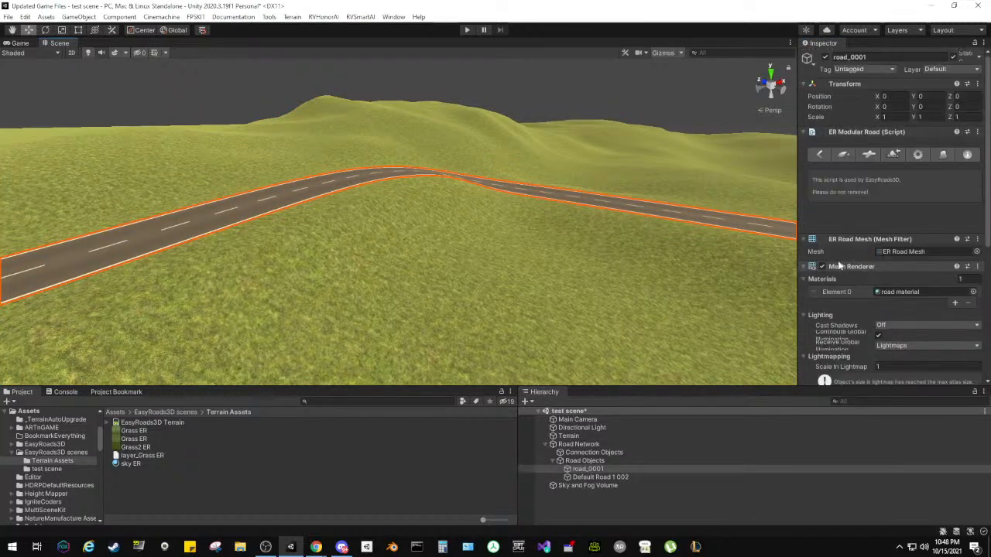
{"action": "left_click", "coordinate": [892, 155]}
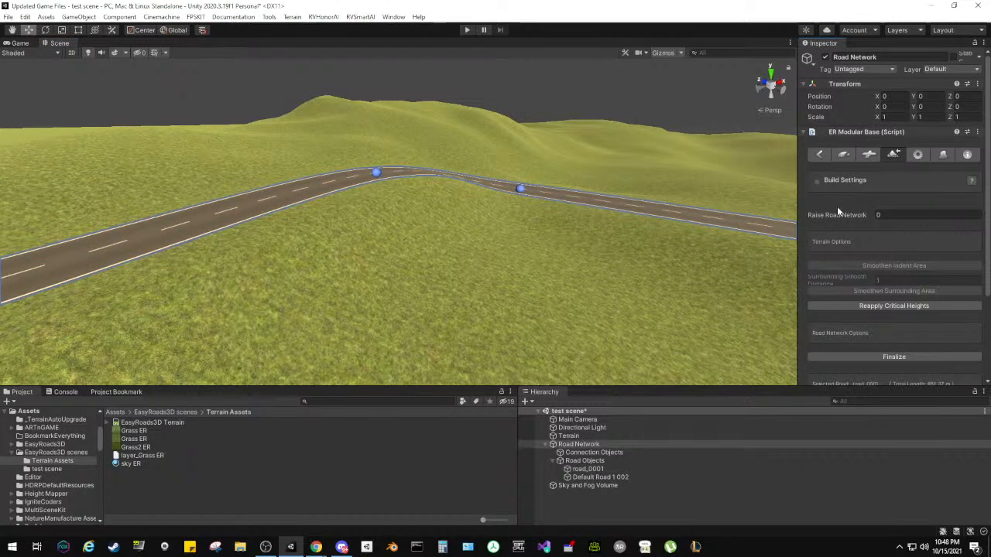
{"action": "scroll", "coordinate": [837, 206], "scroll_direction": "down", "scroll_amount": 3}
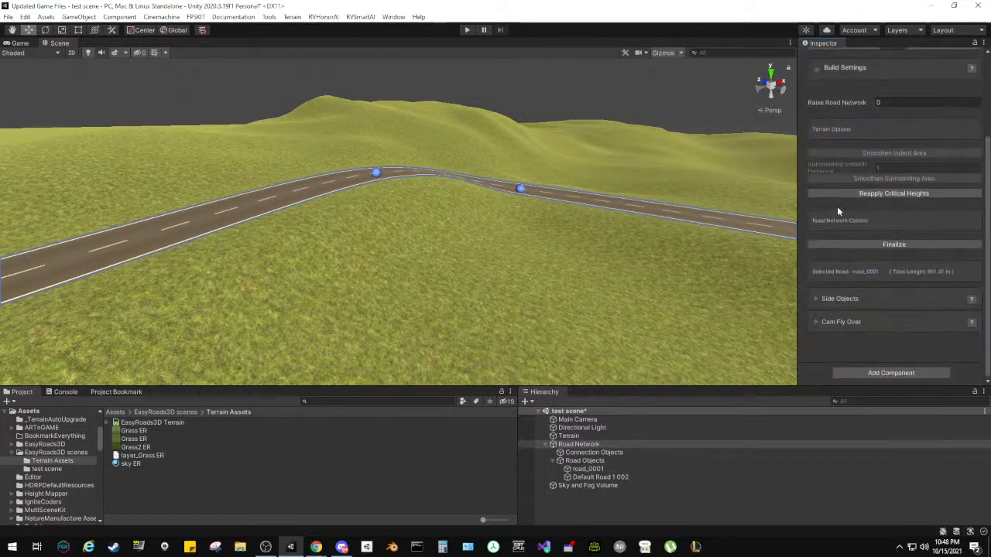
{"action": "scroll", "coordinate": [850, 261], "scroll_direction": "up", "scroll_amount": 3}
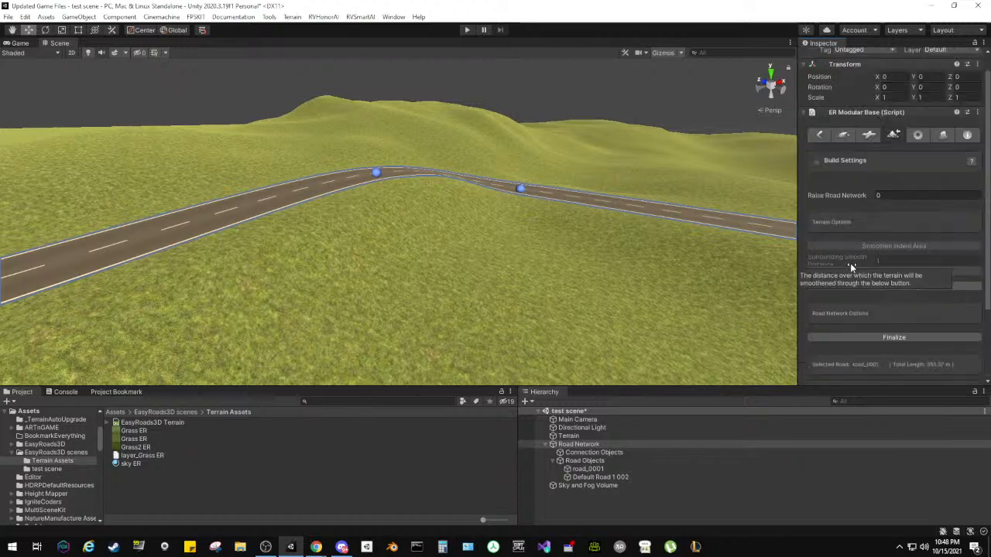
{"action": "left_click", "coordinate": [842, 237]}
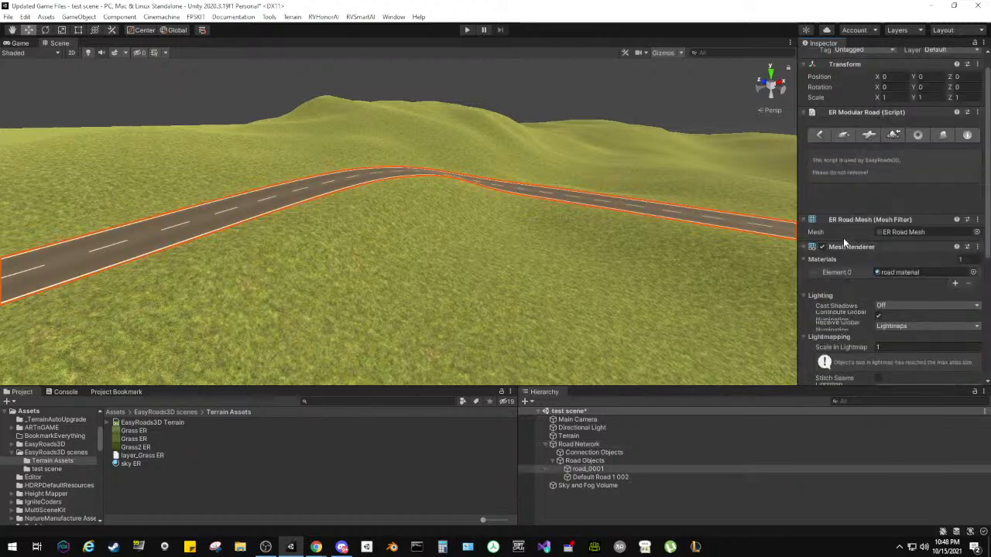
Step: Undo the last two changes to return to the road network's build settings in edit mode
{"action": "key", "text": "ctrl+z"}
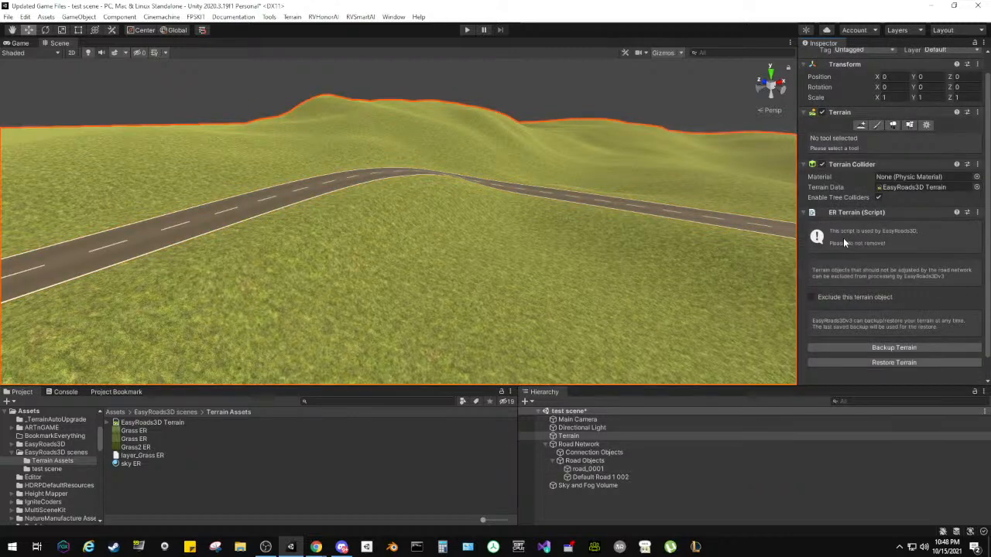
{"action": "key", "text": "ctrl+z"}
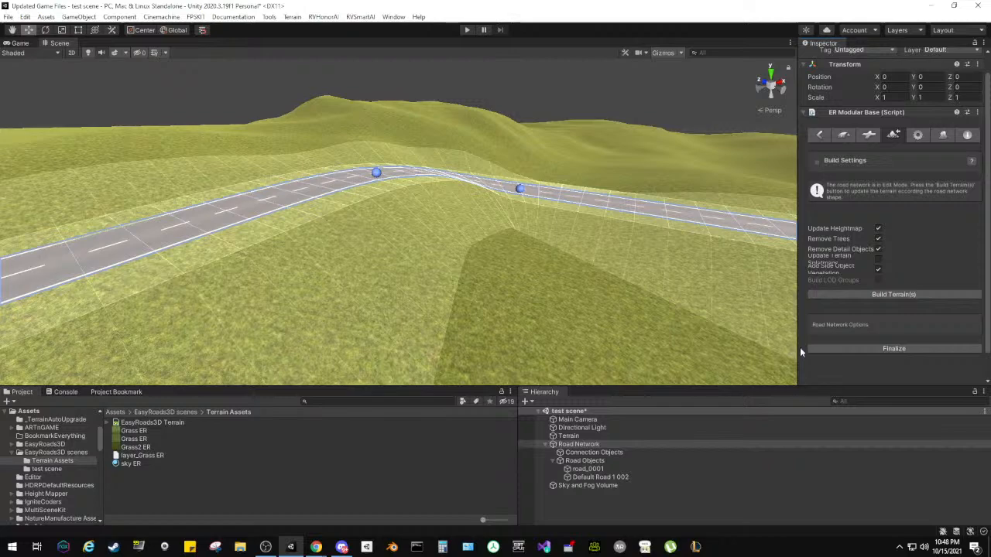
{"action": "right_click_drag", "start_coordinate": [668, 276], "coordinate": [600, 257]}
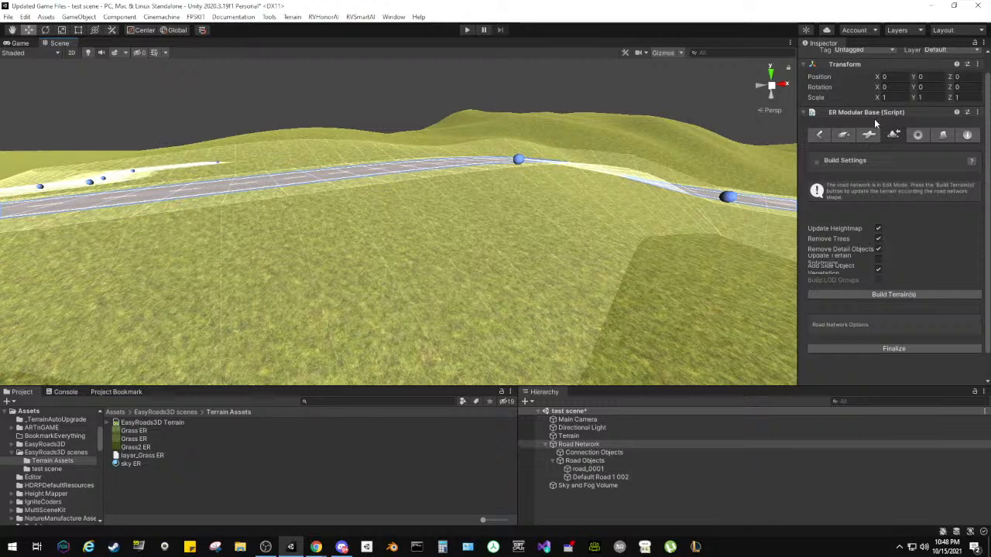
Step: Review the Road Network's new road, connection prefab, general and build settings
{"action": "left_click", "coordinate": [844, 134]}
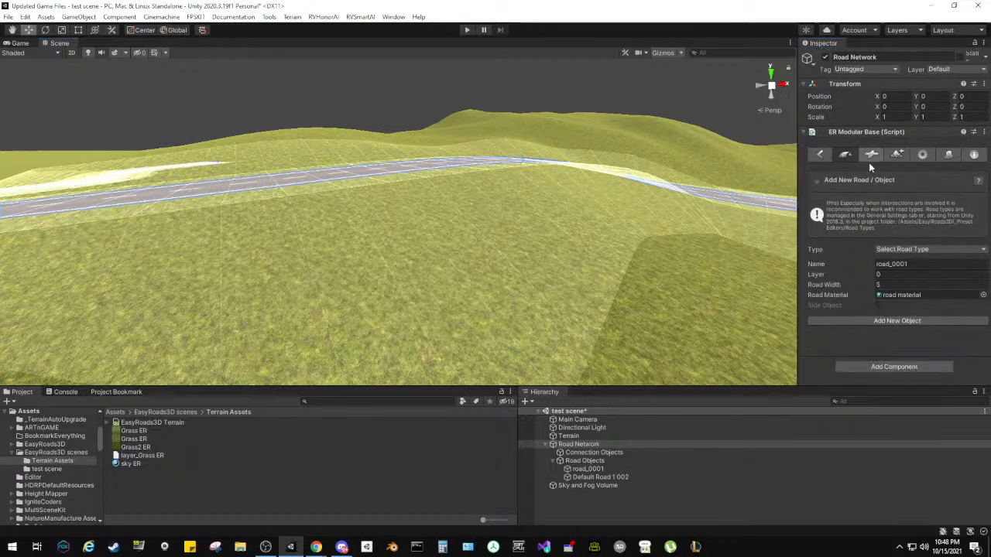
{"action": "left_click", "coordinate": [871, 155]}
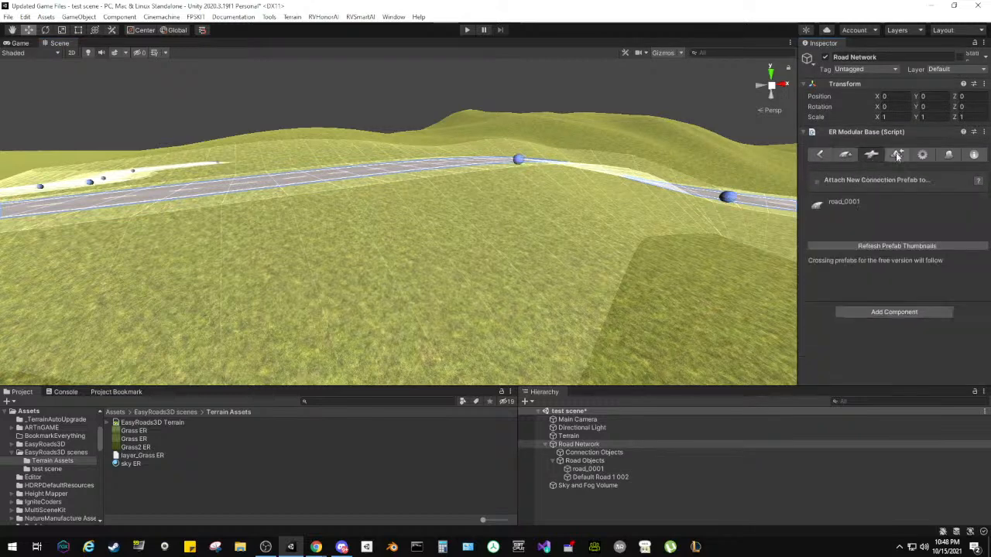
{"action": "left_click", "coordinate": [896, 155]}
{"action": "left_click", "coordinate": [921, 154]}
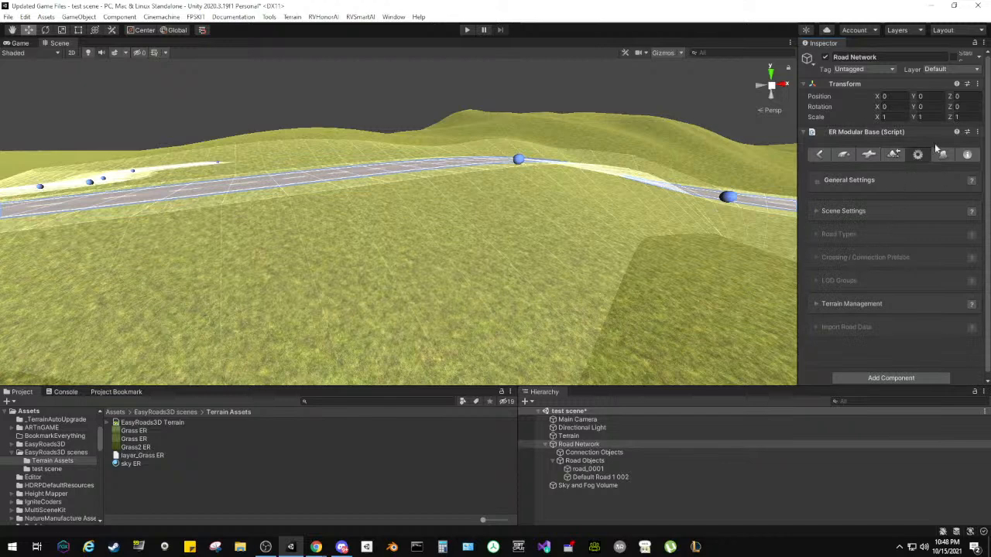
{"action": "left_click", "coordinate": [939, 155]}
{"action": "left_click", "coordinate": [920, 155]}
{"action": "left_click", "coordinate": [895, 155]}
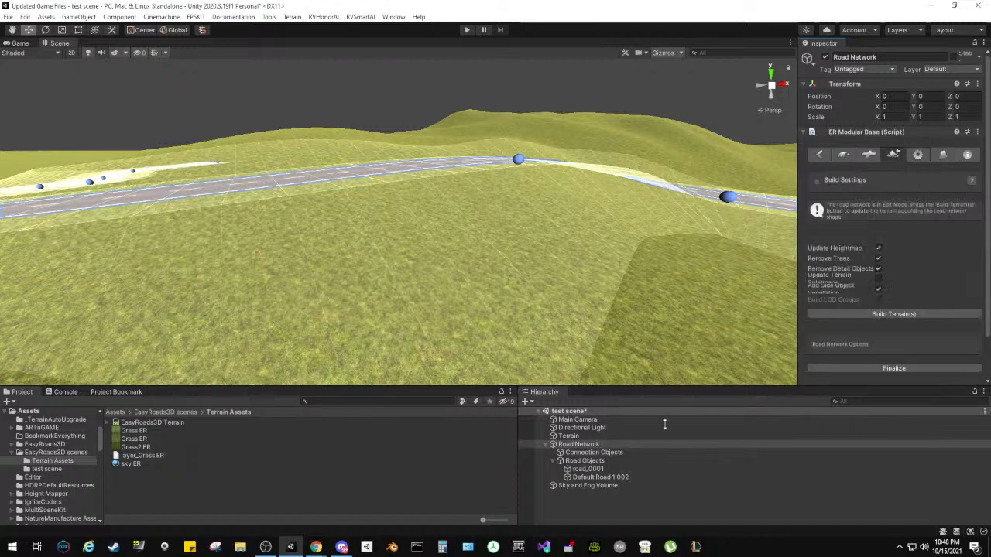
Step: Select the Terrain and examine its detail object, mesh resolution, texture resolution and lightmapping settings
{"action": "left_click", "coordinate": [571, 436]}
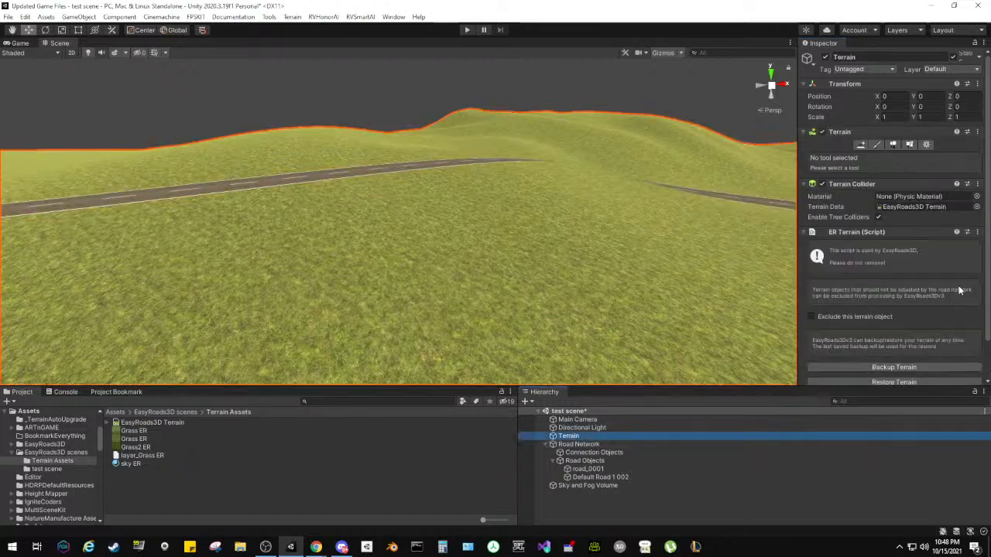
{"action": "left_click", "coordinate": [926, 144]}
{"action": "scroll", "coordinate": [812, 248], "scroll_direction": "down", "scroll_amount": 5}
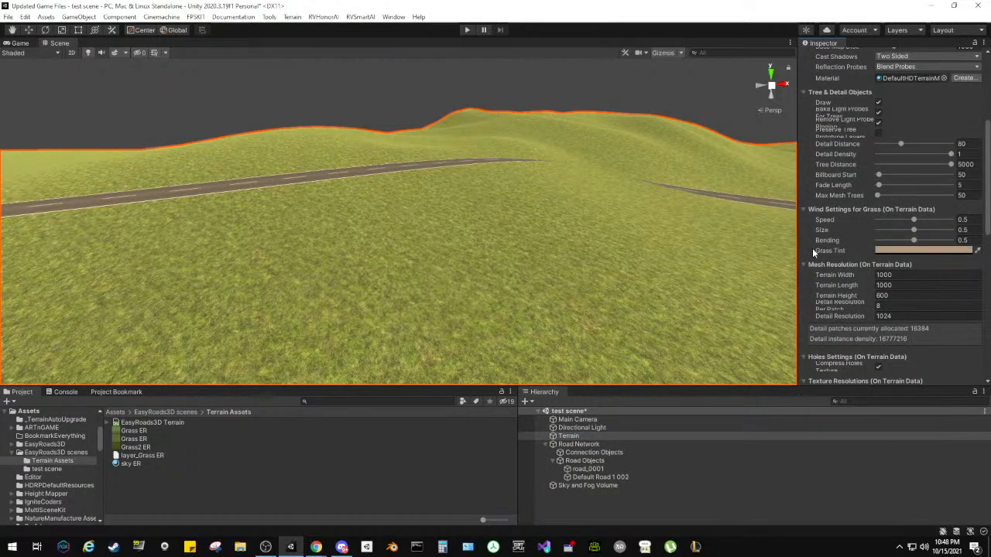
{"action": "scroll", "coordinate": [812, 248], "scroll_direction": "down", "scroll_amount": 5}
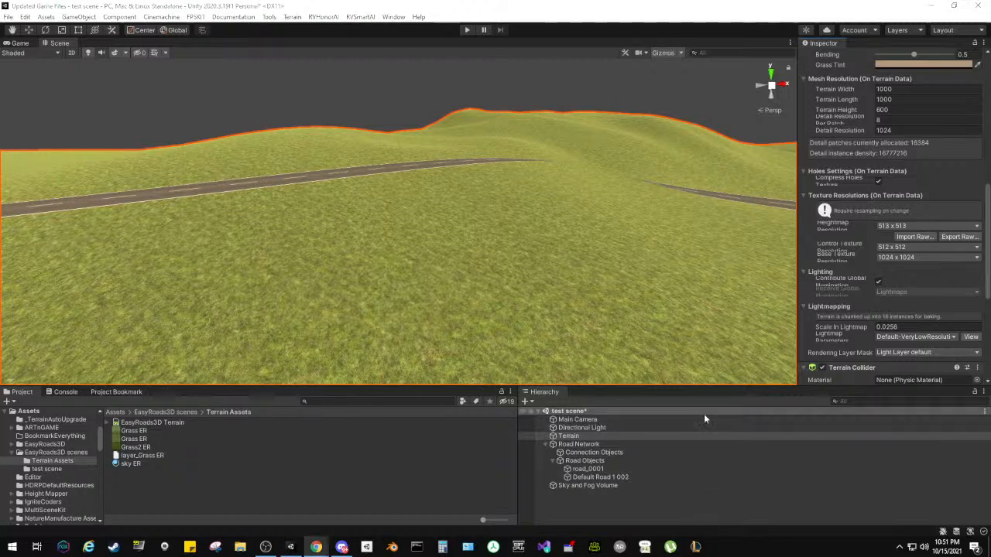
Step: Switch to the browser to check the EasyRoads3D Free v3 store page, and return to Unity
{"action": "left_click", "coordinate": [674, 392]}
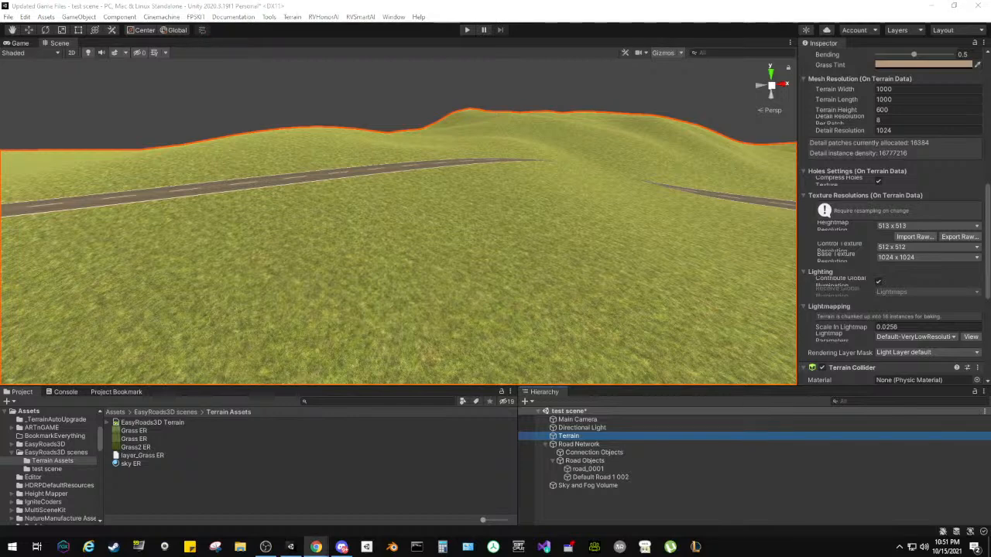
{"action": "key", "text": "alt+Tab"}
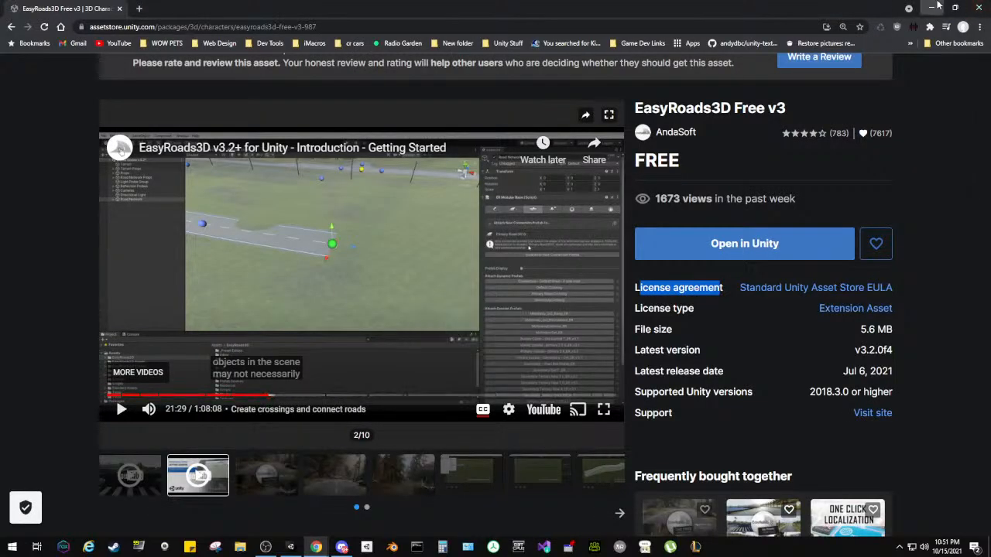
{"action": "key", "text": "alt+Tab"}
Step: Select road_0001 in the scene and bring up its ER Modular Road script options
{"action": "key", "text": "w"}
{"action": "right_click_drag", "start_coordinate": [490, 302], "coordinate": [700, 229]}
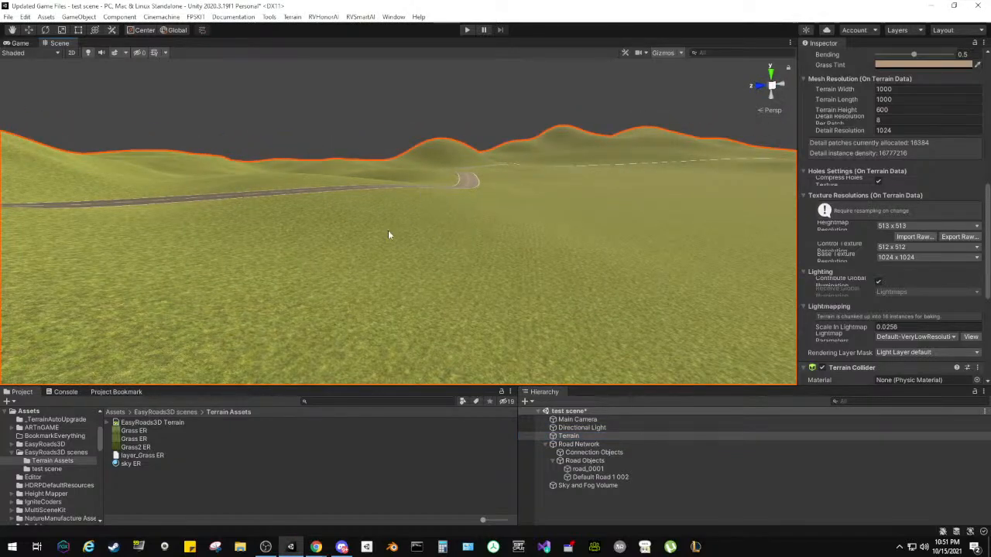
{"action": "right_click_drag", "start_coordinate": [326, 250], "coordinate": [455, 242]}
{"action": "left_click", "coordinate": [455, 242]}
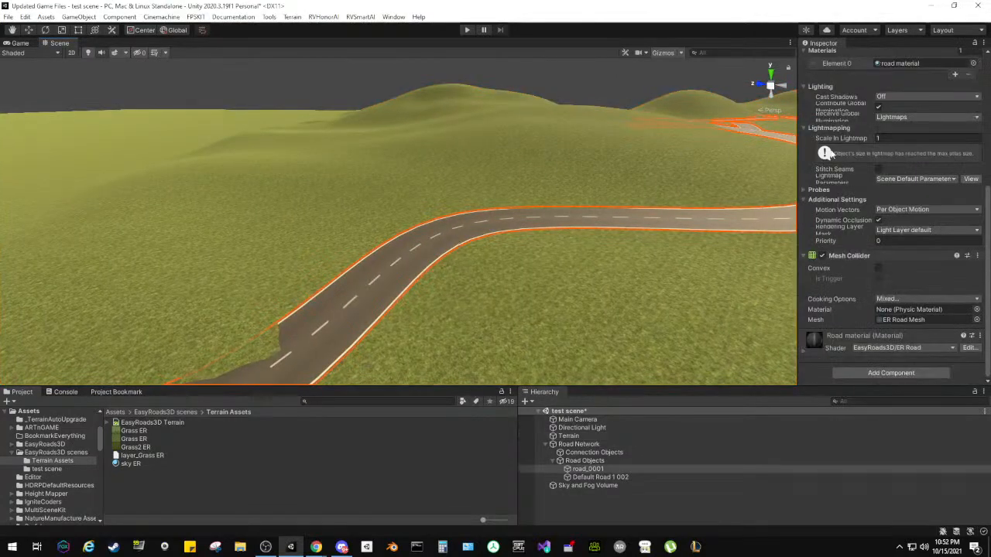
{"action": "scroll", "coordinate": [843, 181], "scroll_direction": "up", "scroll_amount": 5}
{"action": "scroll", "coordinate": [841, 175], "scroll_direction": "up", "scroll_amount": 2}
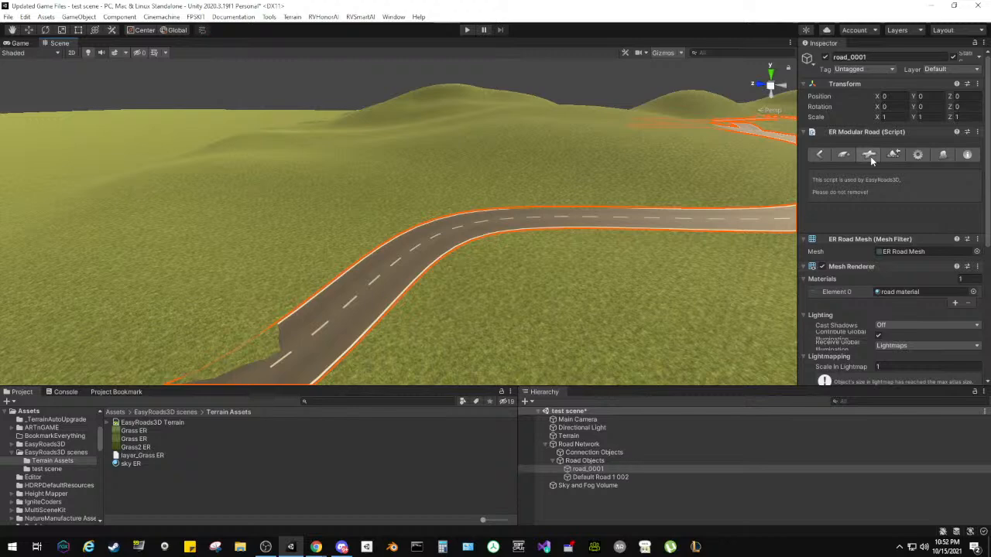
Step: Open the road network's connection prefab and new road settings, and inspect the road's markers and surrounding terrain strips along its course
{"action": "left_click", "coordinate": [870, 156]}
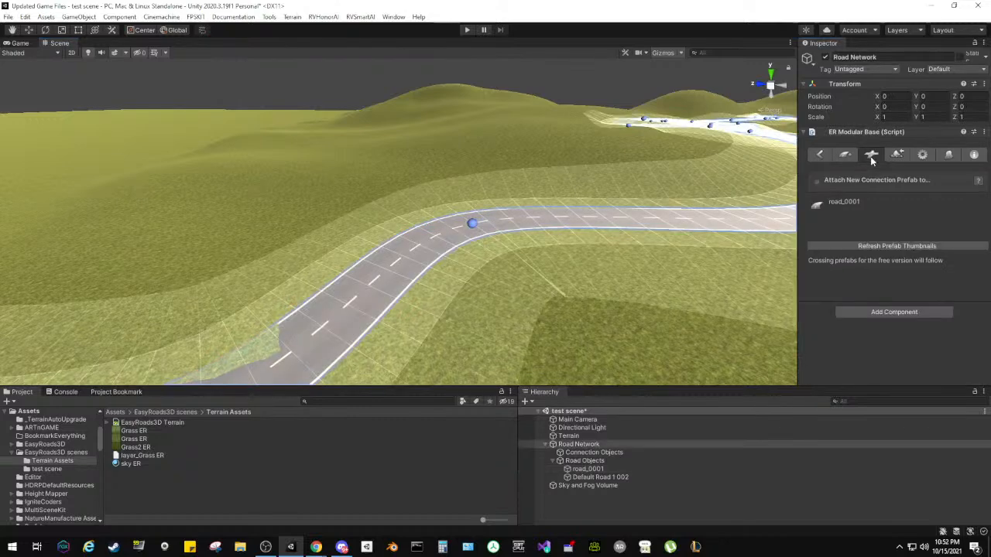
{"action": "left_click", "coordinate": [846, 157]}
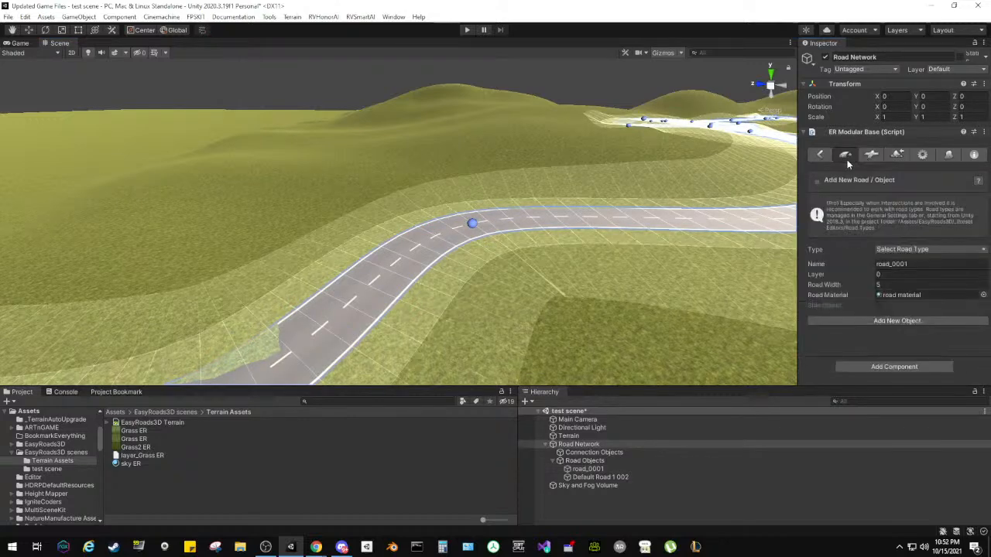
{"action": "right_click_drag", "start_coordinate": [573, 167], "coordinate": [378, 188]}
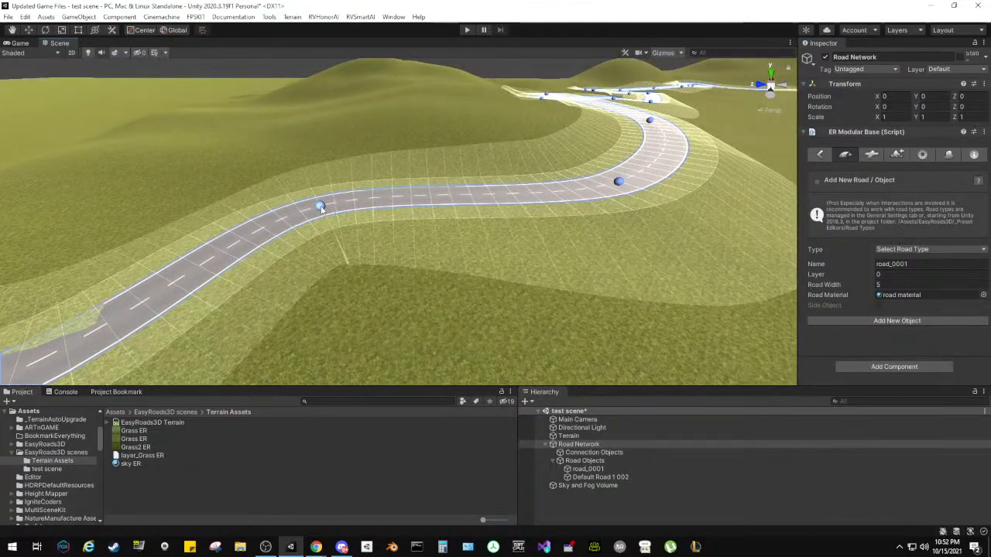
{"action": "right_click_drag", "start_coordinate": [467, 216], "coordinate": [573, 194]}
{"action": "right_click_drag", "start_coordinate": [659, 218], "coordinate": [451, 142]}
{"action": "right_click_drag", "start_coordinate": [340, 208], "coordinate": [541, 208]}
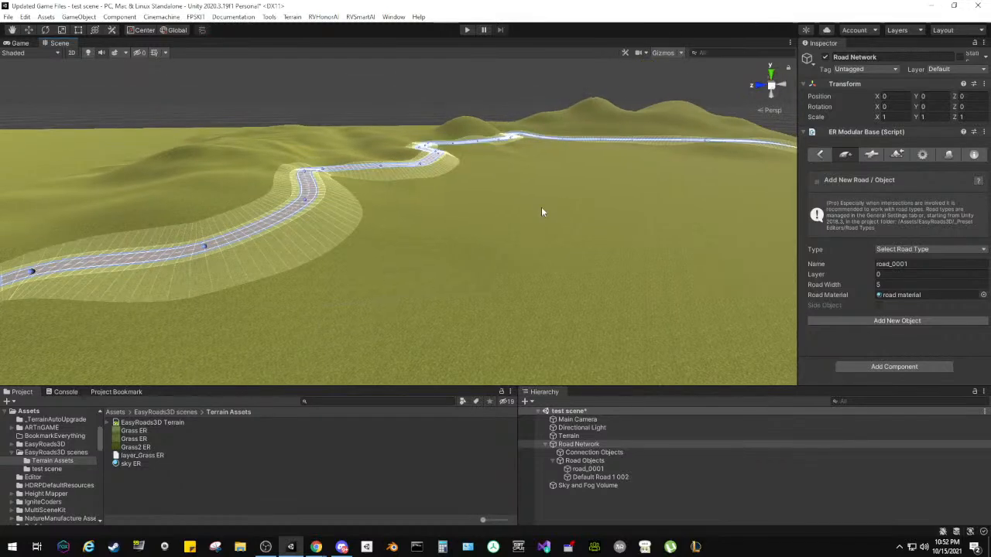
Step: Switch to the Kuroshima map in Google Maps, turn on the 3D view and examine the roads of the harbour village
{"action": "mouse_move", "coordinate": [316, 547]}
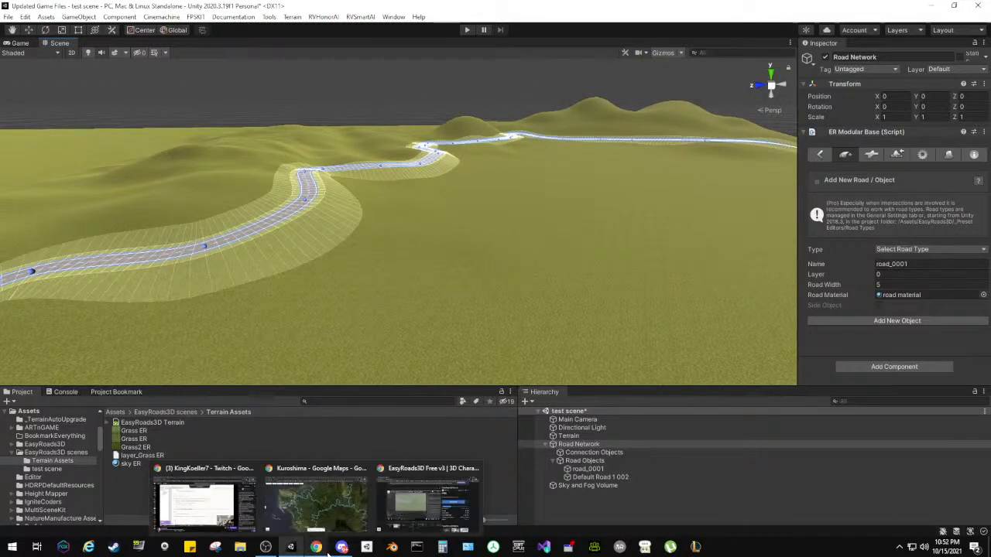
{"action": "left_click", "coordinate": [316, 511]}
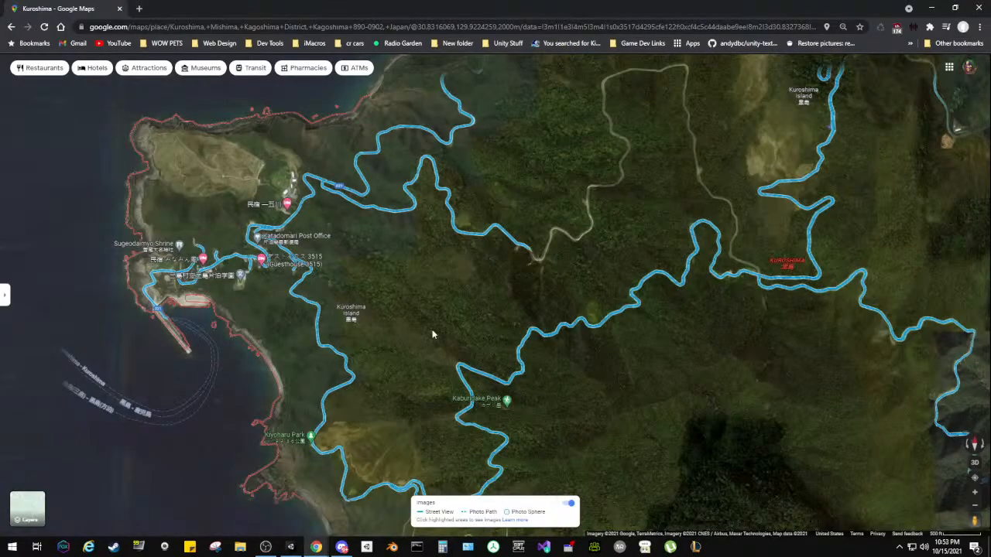
{"action": "left_click", "coordinate": [975, 462]}
{"action": "left_click_drag", "start_coordinate": [562, 400], "coordinate": [467, 276], "text": "ctrl"}
{"action": "scroll", "coordinate": [459, 339], "scroll_direction": "up", "scroll_amount": 3}
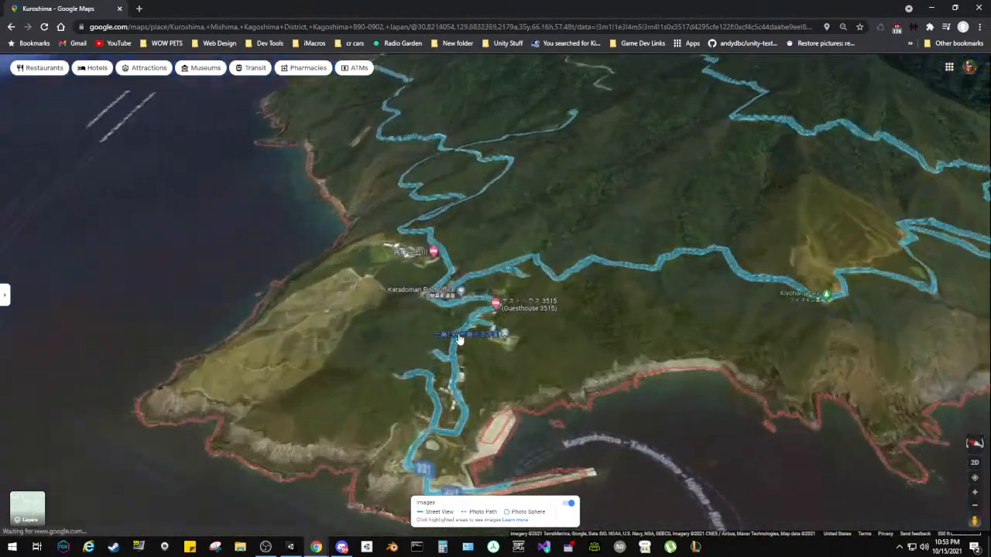
{"action": "scroll", "coordinate": [459, 338], "scroll_direction": "up", "scroll_amount": 3}
{"action": "left_click_drag", "start_coordinate": [473, 386], "coordinate": [508, 280]}
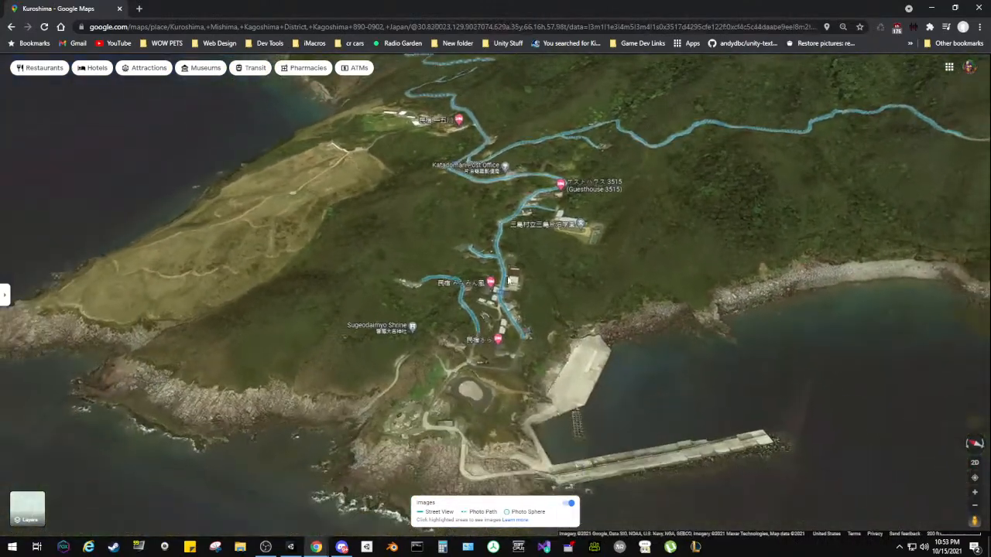
{"action": "scroll", "coordinate": [507, 299], "scroll_direction": "up", "scroll_amount": 4}
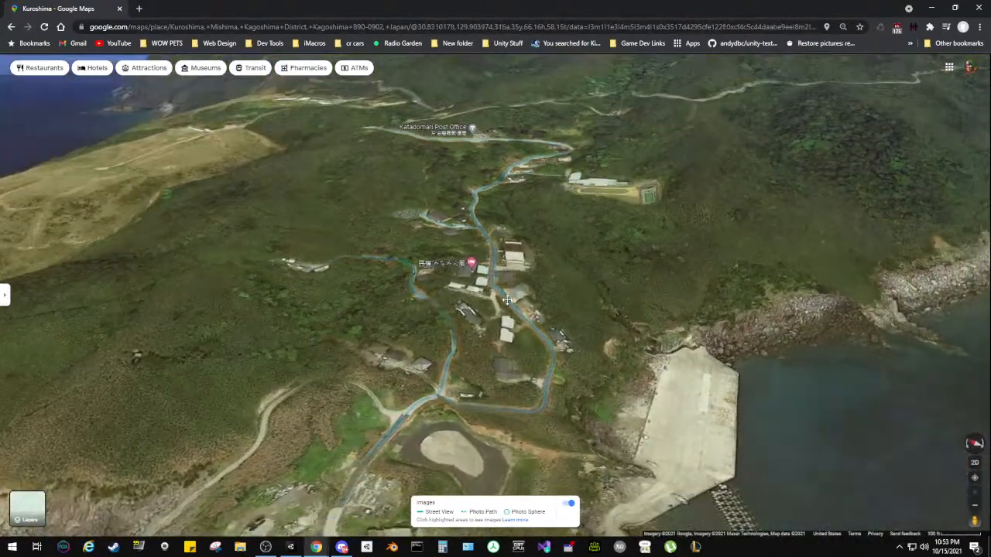
{"action": "scroll", "coordinate": [483, 345], "scroll_direction": "up", "scroll_amount": 5}
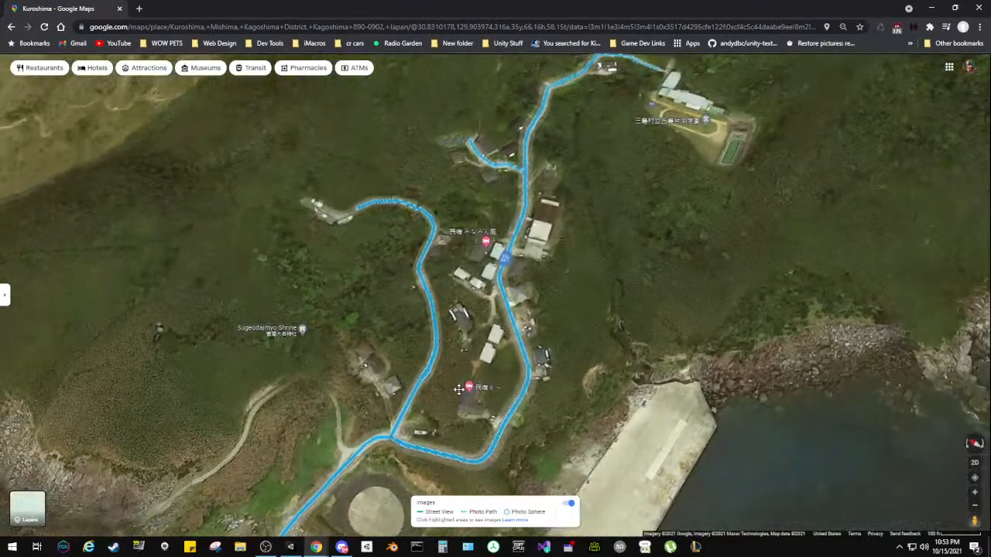
{"action": "left_click_drag", "start_coordinate": [459, 401], "coordinate": [499, 289]}
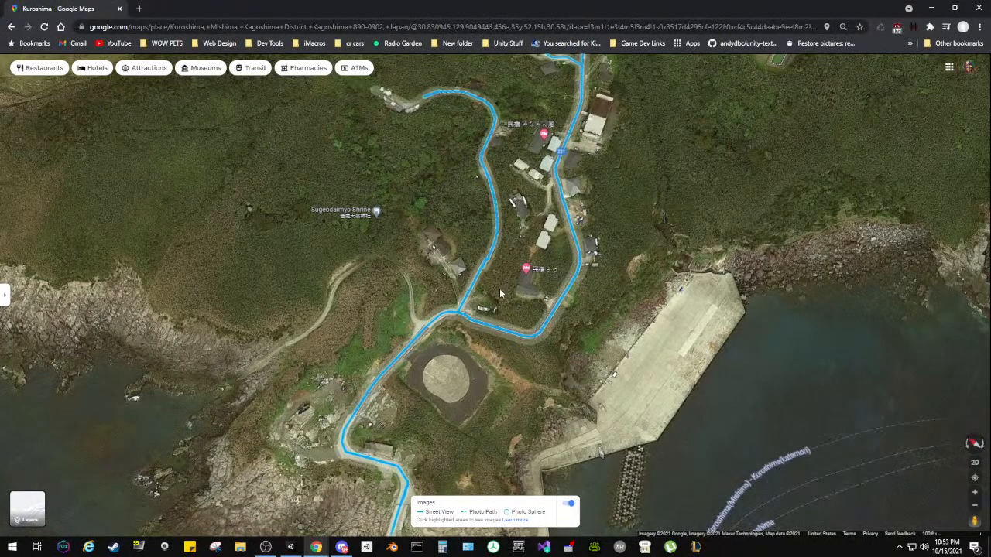
Step: Survey Kuroshima's road layout from the pier past the Katadomari Post Office and along the coast toward Kiyoharu Park
{"action": "mouse_move", "coordinate": [500, 294]}
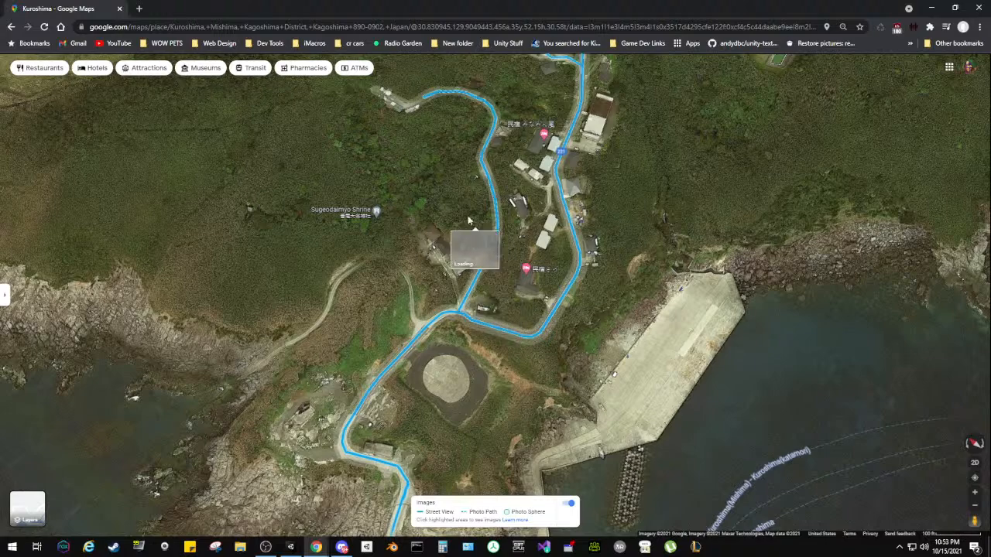
{"action": "scroll", "coordinate": [461, 216], "scroll_direction": "down", "scroll_amount": 5}
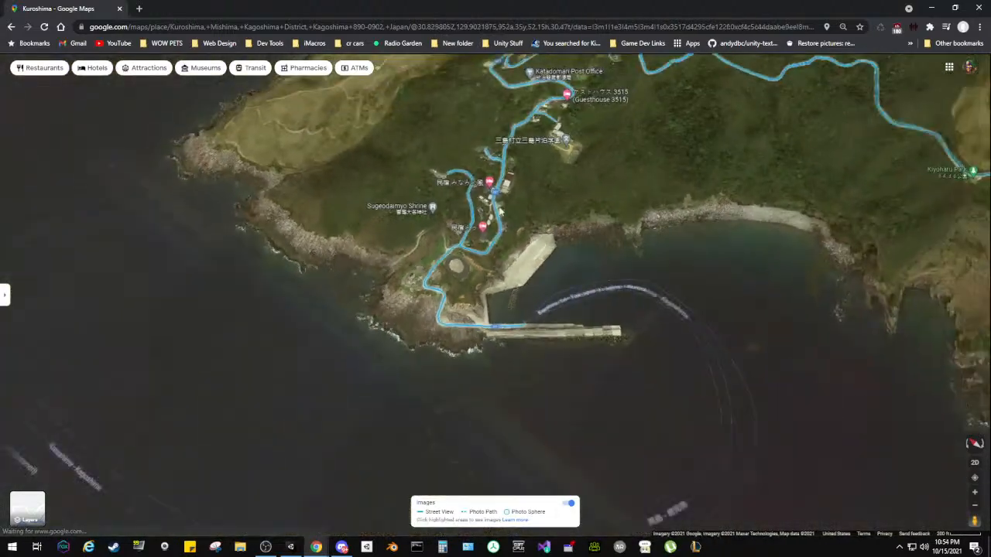
{"action": "left_click_drag", "start_coordinate": [609, 203], "coordinate": [476, 286]}
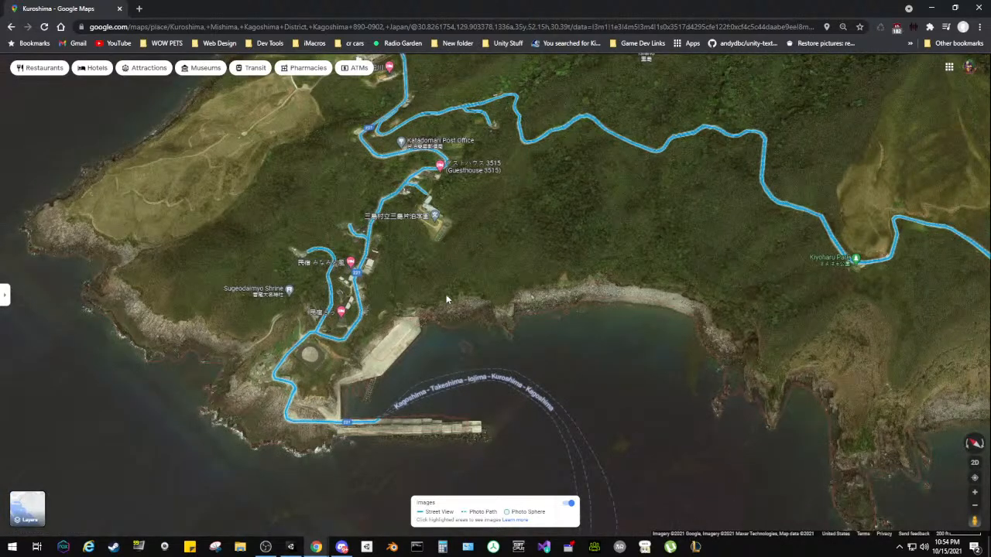
{"action": "left_click_drag", "start_coordinate": [414, 297], "coordinate": [395, 326]}
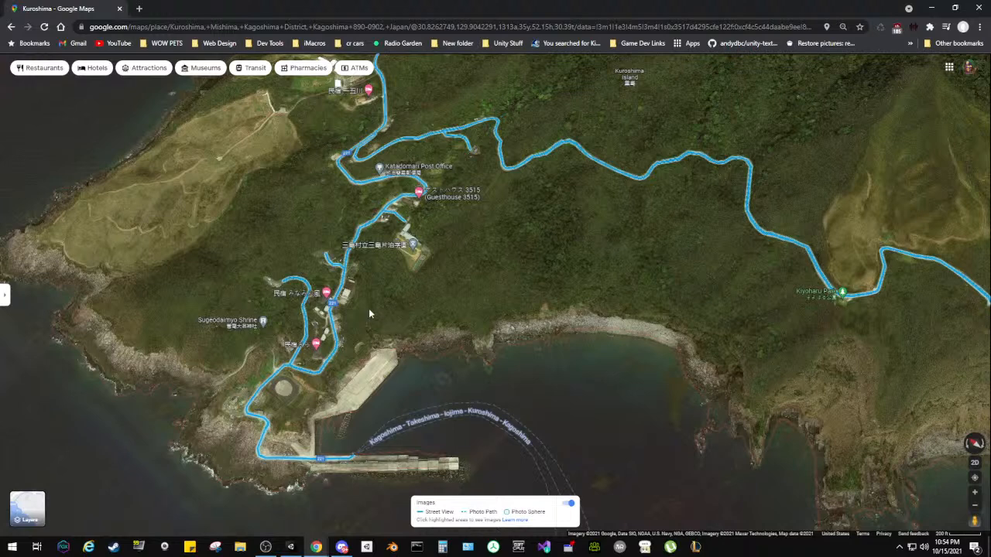
{"action": "scroll", "coordinate": [376, 315], "scroll_direction": "down", "scroll_amount": 3}
{"action": "left_click_drag", "start_coordinate": [381, 317], "coordinate": [516, 261]}
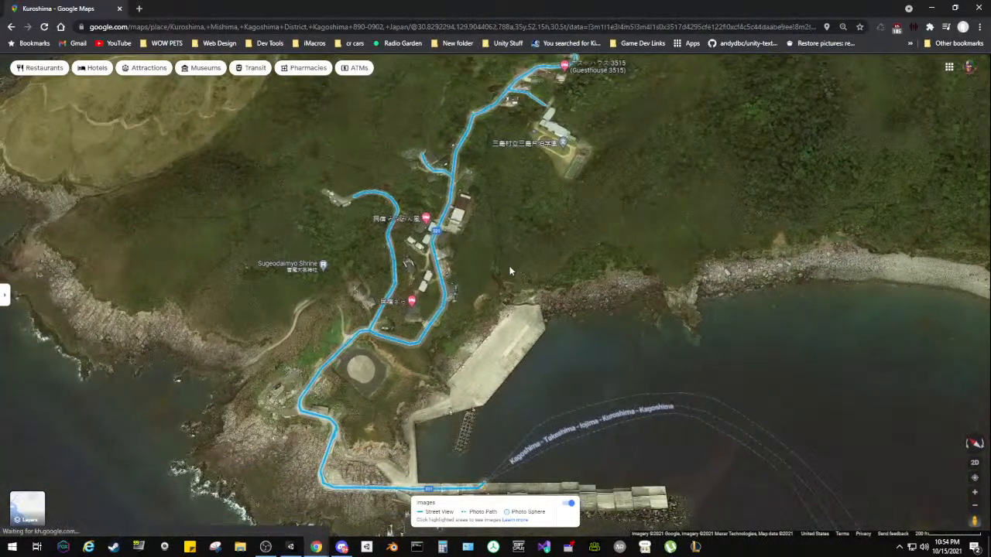
Step: Tilt the Kuroshima map to a low angle and examine the slopes and roads around the village and pier
{"action": "left_click_drag", "start_coordinate": [510, 271], "coordinate": [554, 181], "text": "ctrl"}
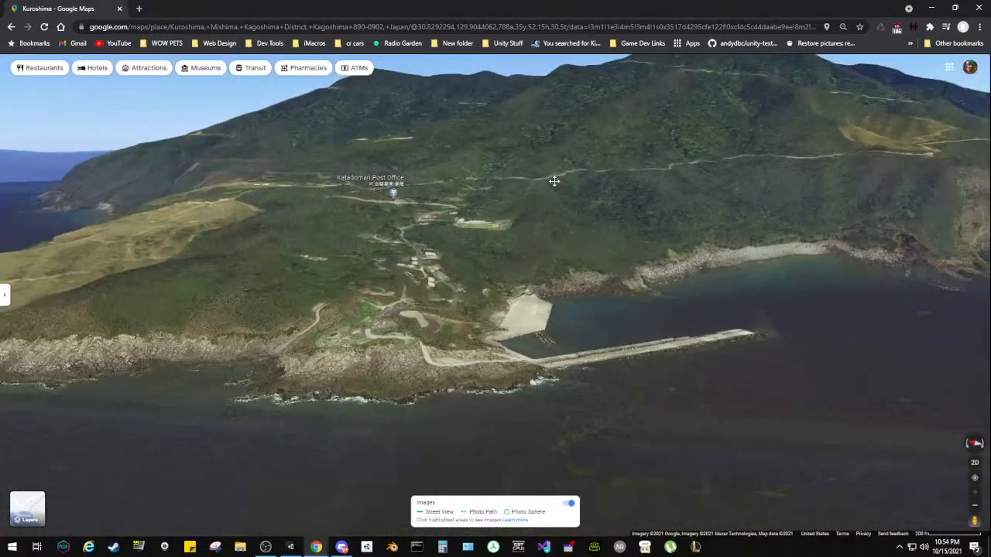
{"action": "scroll", "coordinate": [393, 299], "scroll_direction": "up", "scroll_amount": 3}
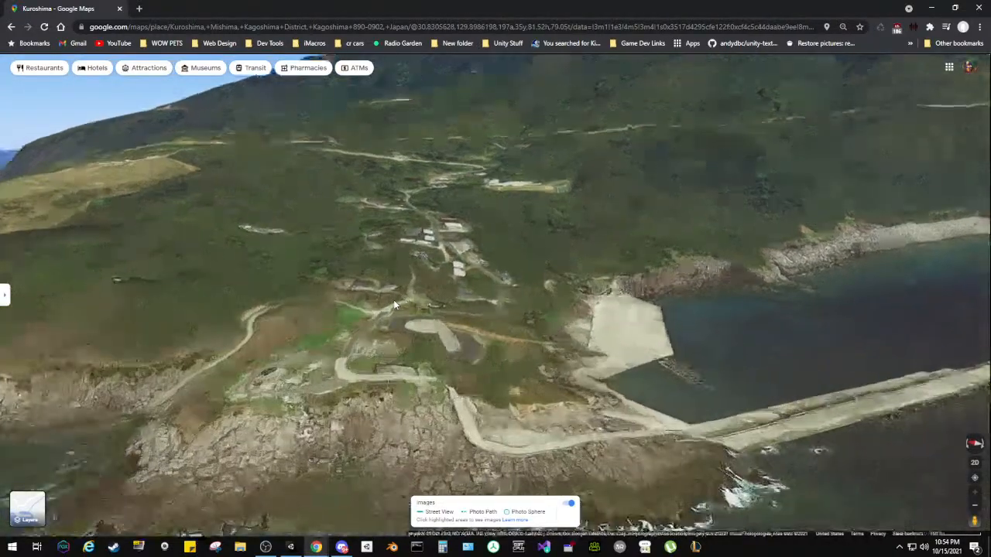
{"action": "left_click_drag", "start_coordinate": [466, 262], "coordinate": [430, 242]}
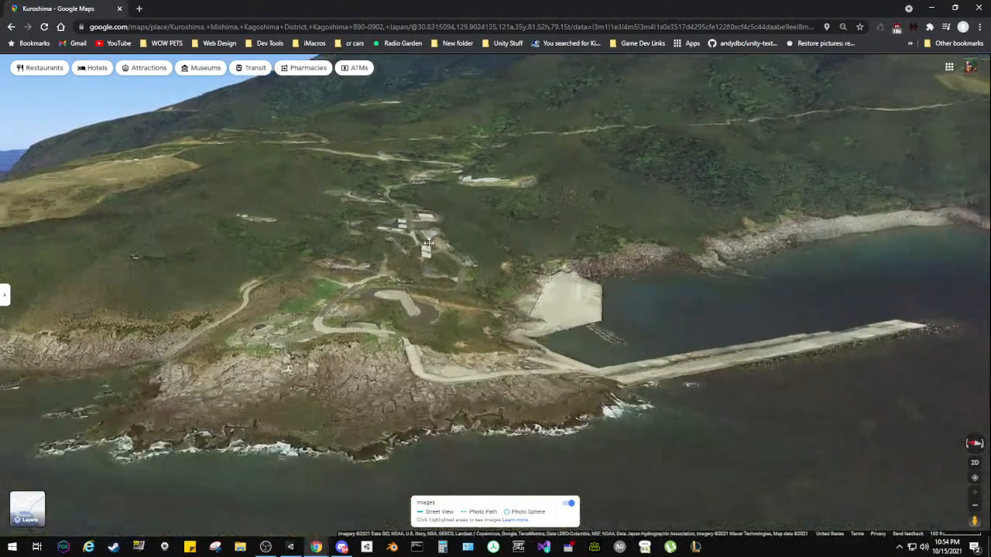
{"action": "scroll", "coordinate": [575, 288], "scroll_direction": "up", "scroll_amount": 2}
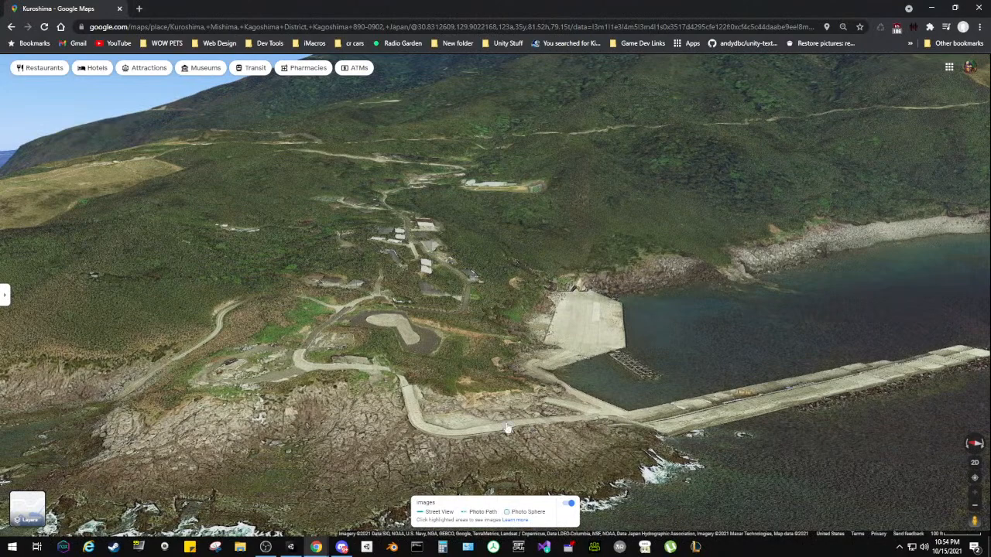
Step: Tilt the Kuroshima map to a steeper angle and examine the highlighted roads from the village to the pier
{"action": "left_click_drag", "start_coordinate": [674, 325], "coordinate": [671, 354], "text": "ctrl"}
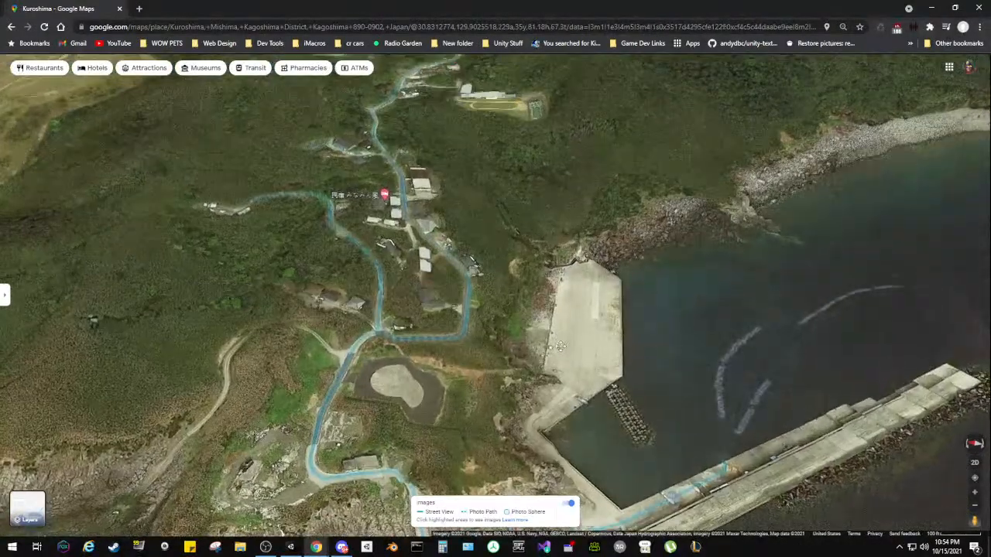
{"action": "left_click_drag", "start_coordinate": [561, 346], "coordinate": [517, 300]}
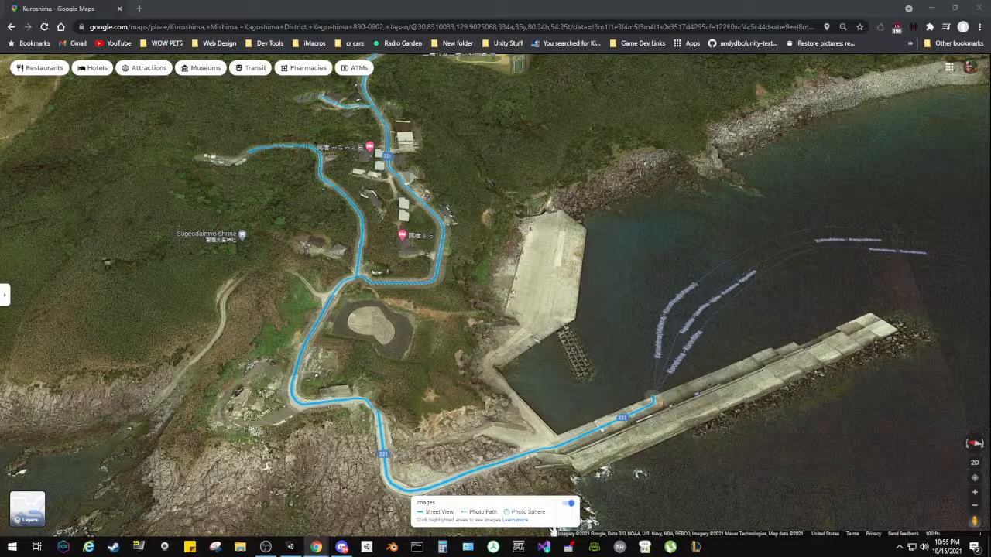
{"action": "mouse_move", "coordinate": [377, 232]}
Step: Search Google for "export google maps road data" in a new browser tab
{"action": "left_click", "coordinate": [139, 9]}
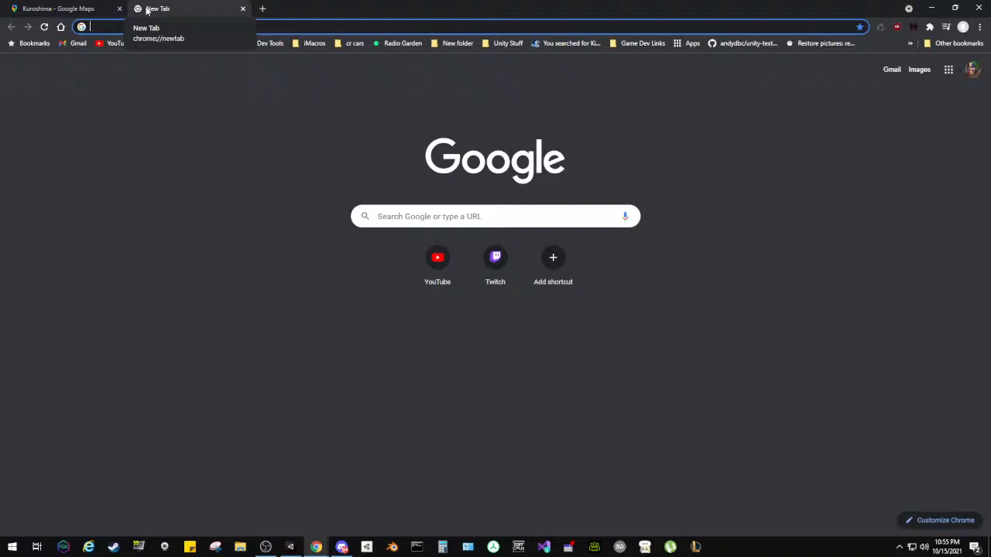
{"action": "type", "text": "export r"}
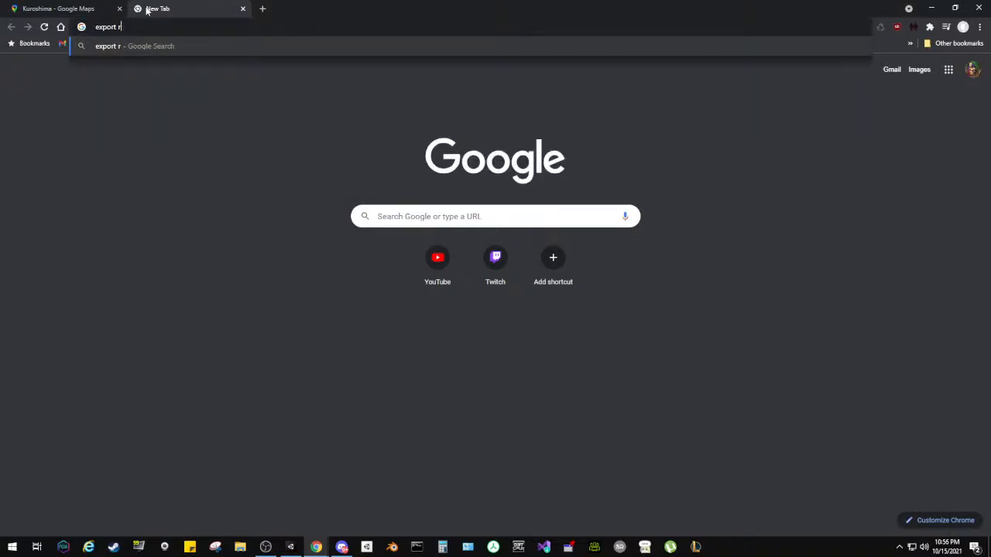
{"action": "key", "text": "BackSpace"}
{"action": "type", "text": "goo"}
{"action": "type", "text": "gle maps road data"}
{"action": "key", "text": "Return"}
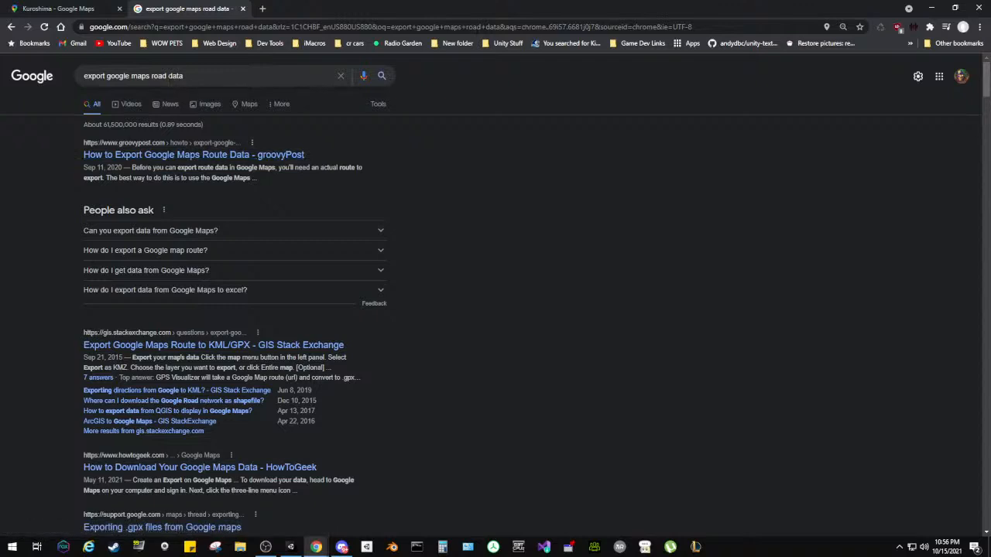
Step: Look through the search results for export methods and expand the question "How do I get data from Google Maps?"
{"action": "left_click", "coordinate": [152, 76]}
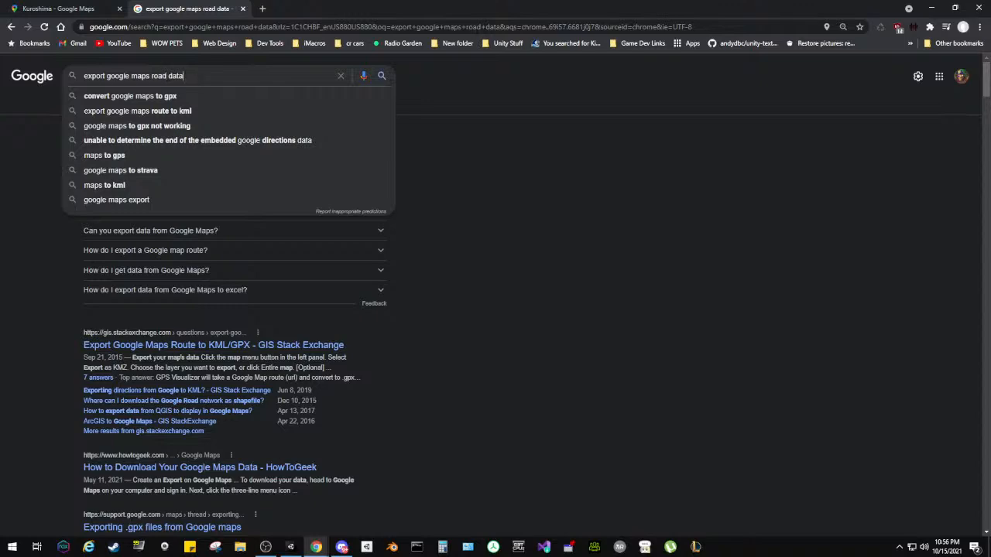
{"action": "left_click", "coordinate": [38, 287]}
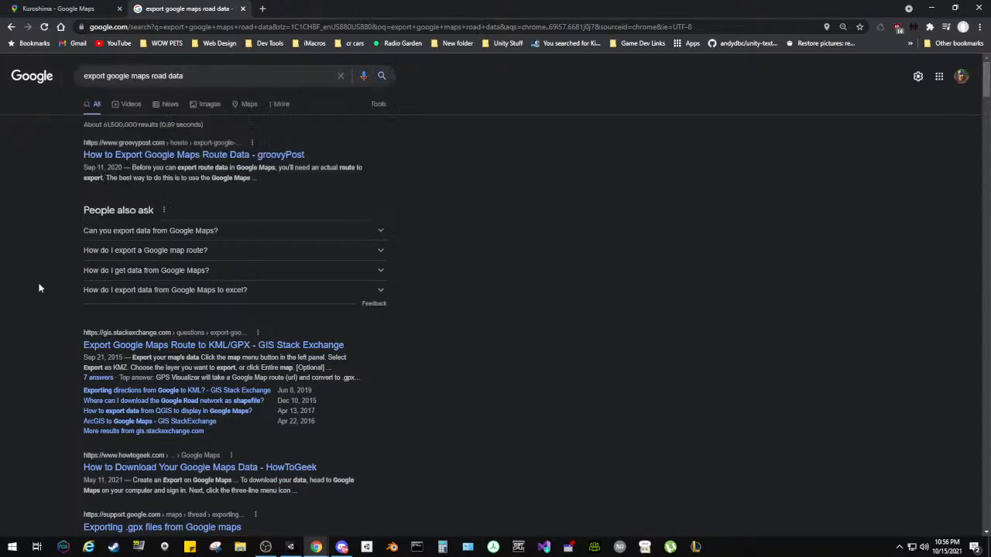
{"action": "scroll", "coordinate": [40, 282], "scroll_direction": "down", "scroll_amount": 3}
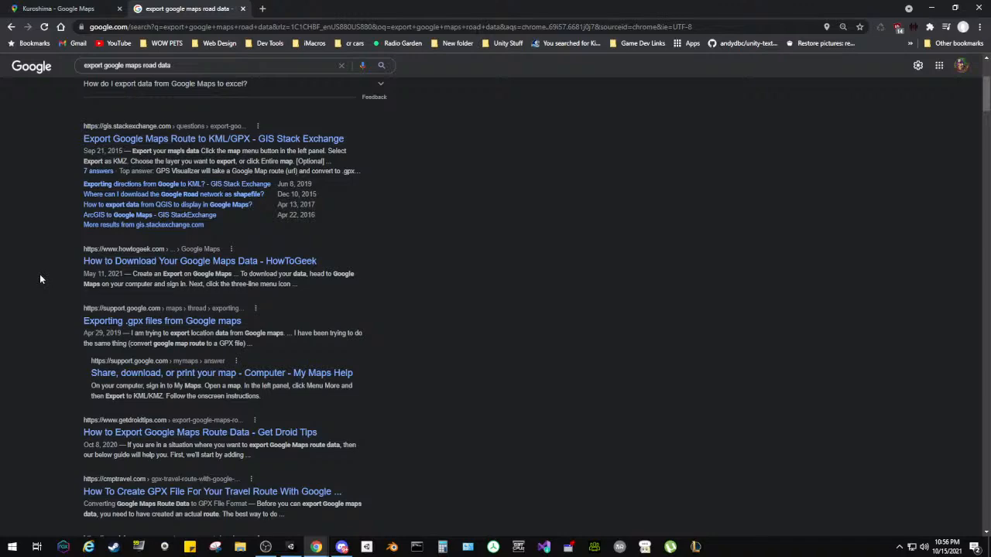
{"action": "scroll", "coordinate": [44, 266], "scroll_direction": "up", "scroll_amount": 3}
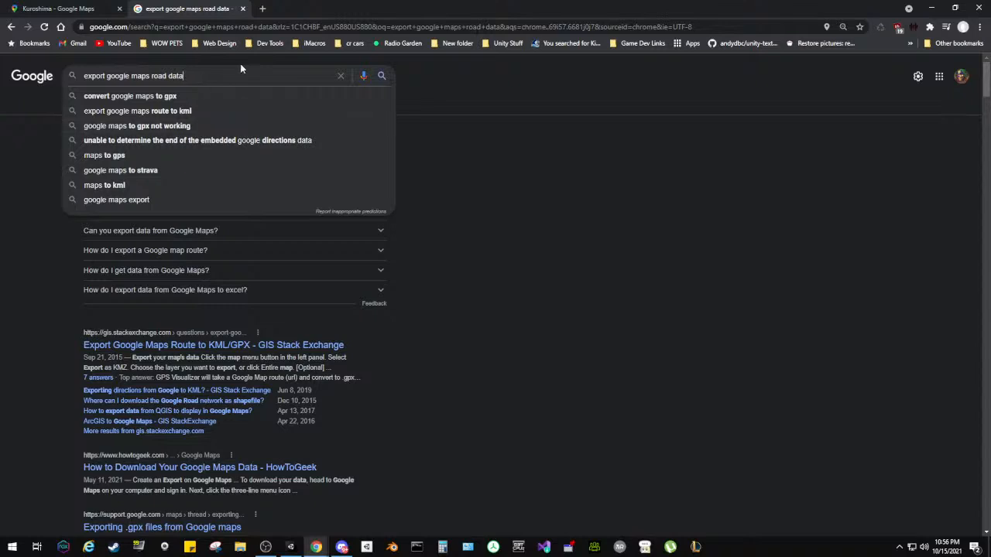
{"action": "left_click", "coordinate": [467, 99]}
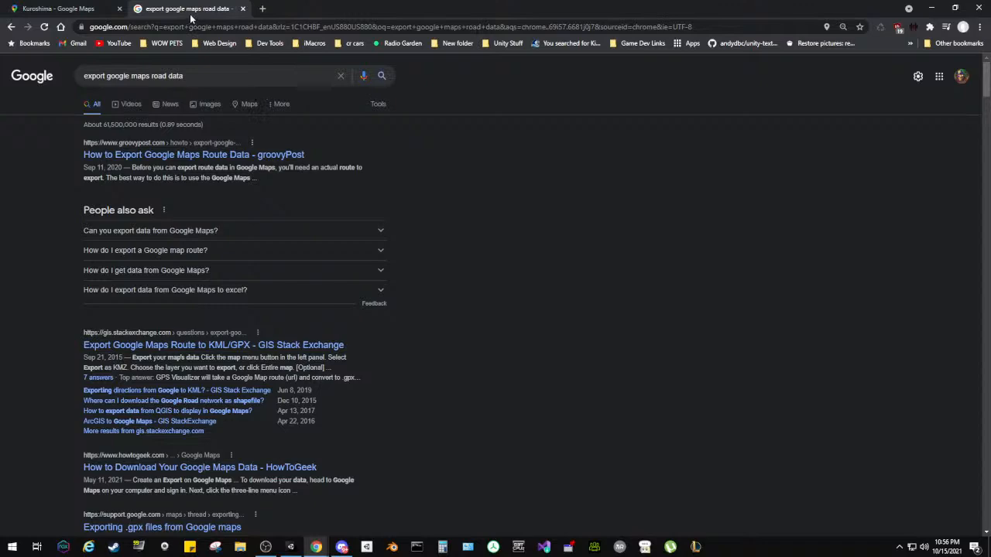
{"action": "left_click", "coordinate": [48, 8]}
{"action": "left_click", "coordinate": [181, 5]}
{"action": "left_click", "coordinate": [165, 272]}
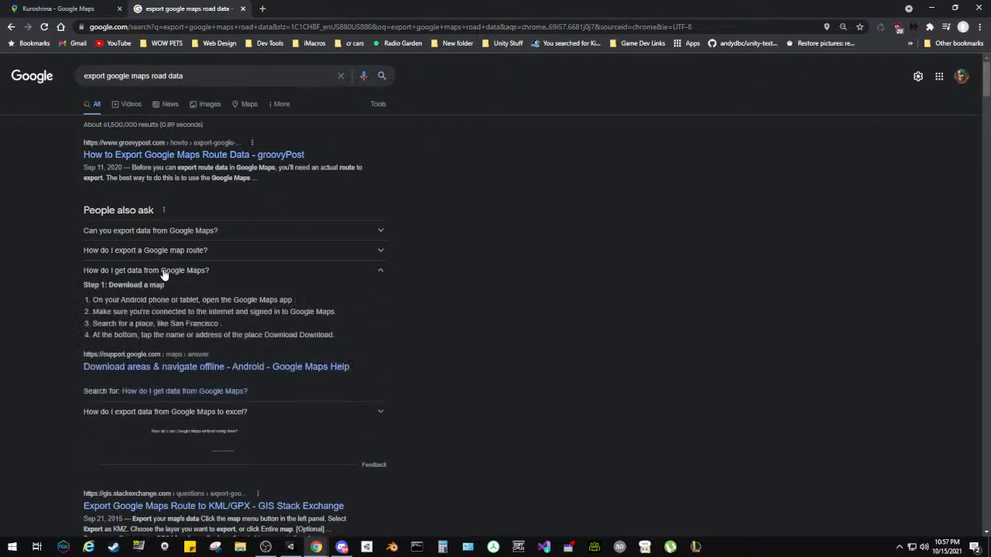
Step: Refine the Google search to "export google maps road data for unity"
{"action": "left_click", "coordinate": [211, 77]}
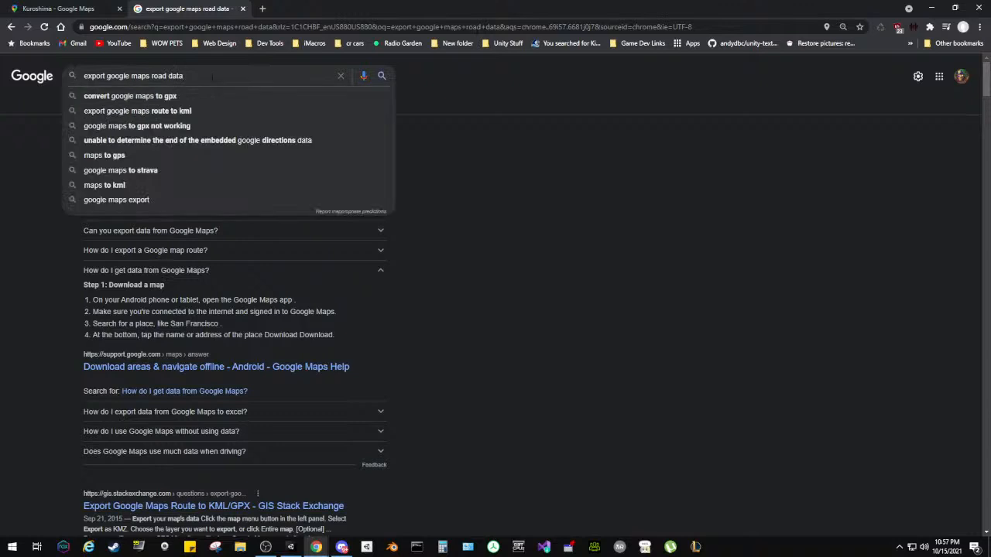
{"action": "key", "text": "ctrl+shift+Left"}
{"action": "key", "text": "ctrl+shift+Left"}
{"action": "key", "text": "ctrl+shift+Right"}
{"action": "key", "text": "shift+Left"}
{"action": "key", "text": "shift+Left"}
{"action": "key", "text": "shift+Left"}
{"action": "key", "text": "shift+Left"}
{"action": "key", "text": "shift+Left"}
{"action": "key", "text": "Right"}
{"action": "type", "text": "for unity"}
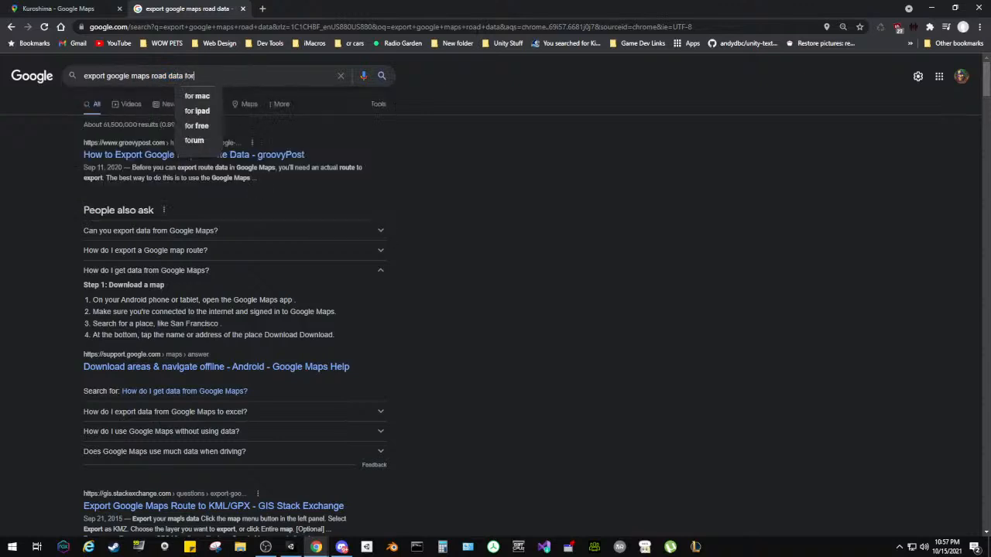
{"action": "key", "text": "Return"}
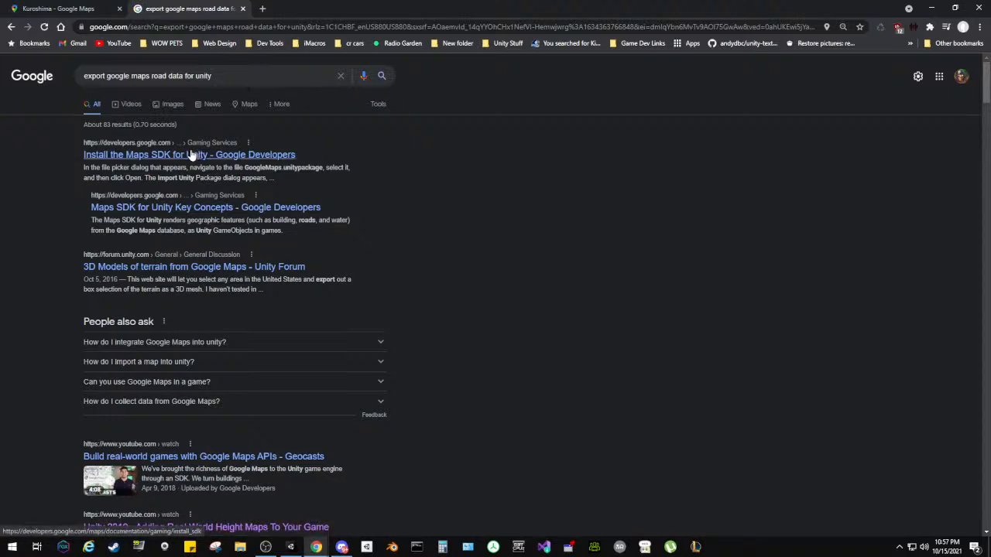
Step: Open the "Install the Maps SDK for Unity" result in a separate tab and switch to it
{"action": "right_click", "coordinate": [190, 155]}
{"action": "left_click", "coordinate": [210, 158]}
{"action": "left_click", "coordinate": [308, 7]}
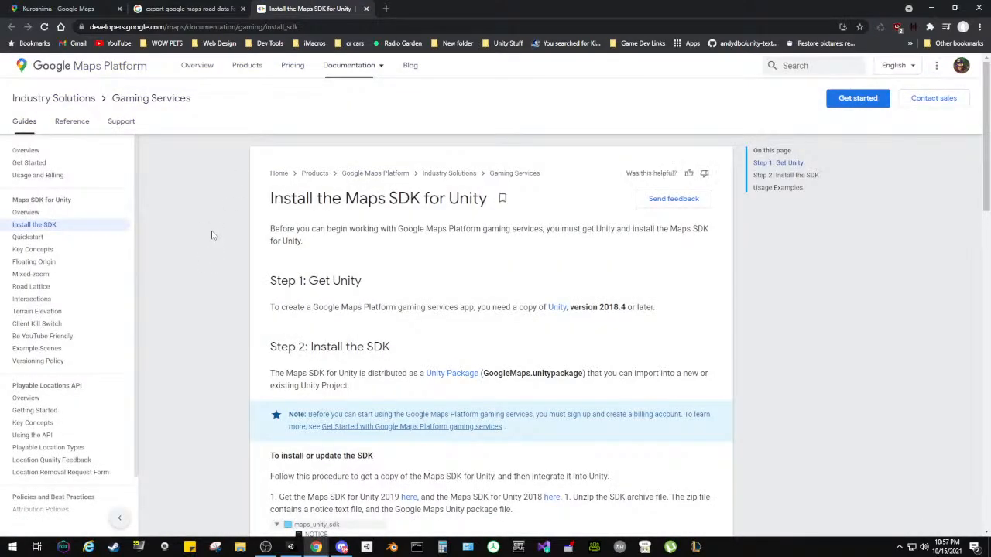
Step: Read the Maps SDK's Road Lattice documentation through to the example usage scenario, then close the documentation tab
{"action": "left_click", "coordinate": [31, 287]}
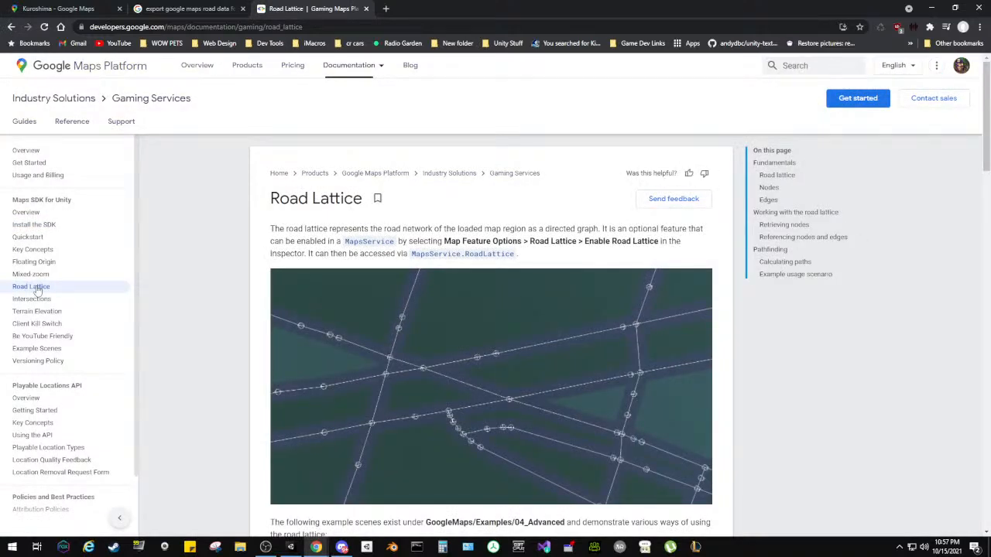
{"action": "scroll", "coordinate": [262, 244], "scroll_direction": "down", "scroll_amount": 3}
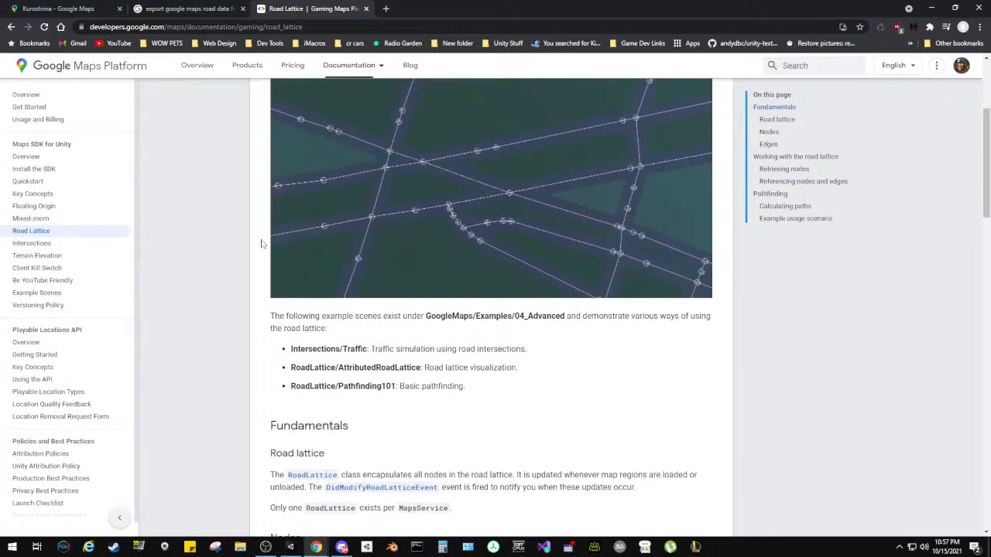
{"action": "scroll", "coordinate": [262, 243], "scroll_direction": "down", "scroll_amount": 3}
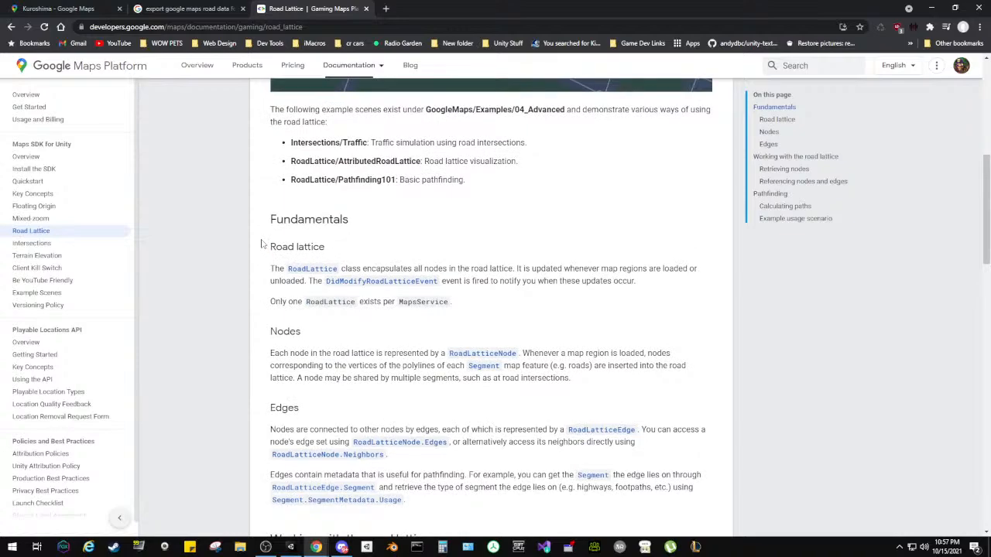
{"action": "scroll", "coordinate": [262, 244], "scroll_direction": "down", "scroll_amount": 3}
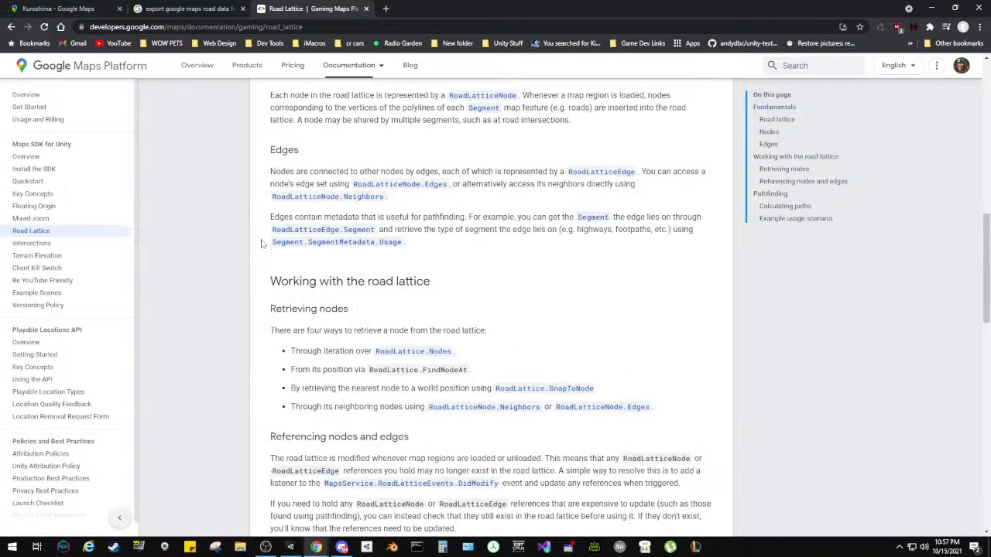
{"action": "scroll", "coordinate": [261, 244], "scroll_direction": "down", "scroll_amount": 3}
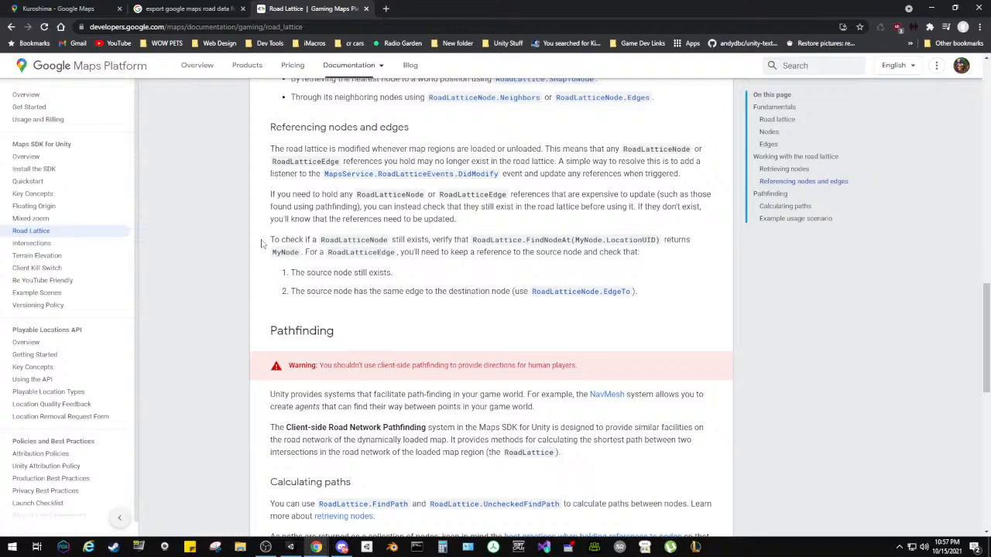
{"action": "scroll", "coordinate": [262, 243], "scroll_direction": "down", "scroll_amount": 3}
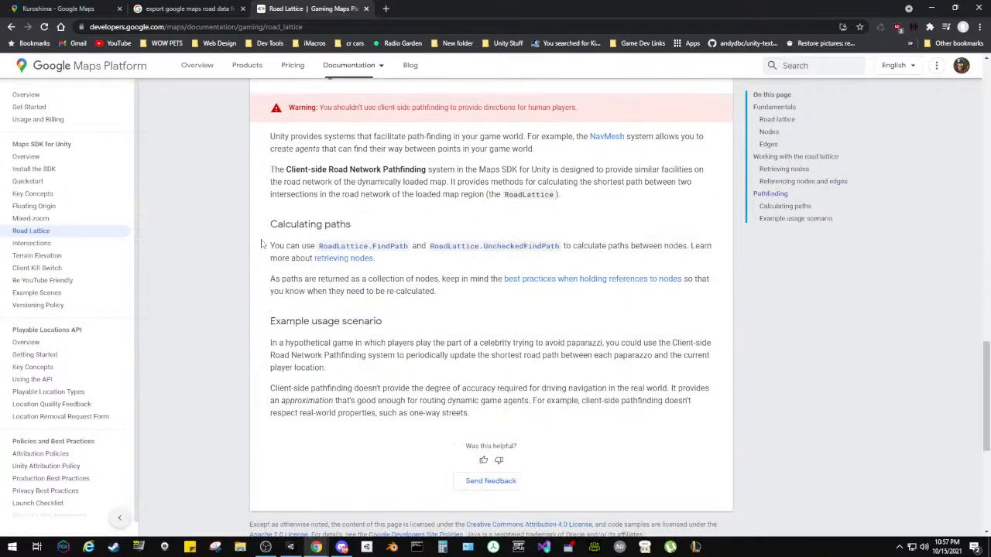
{"action": "key", "text": "alt+Left"}
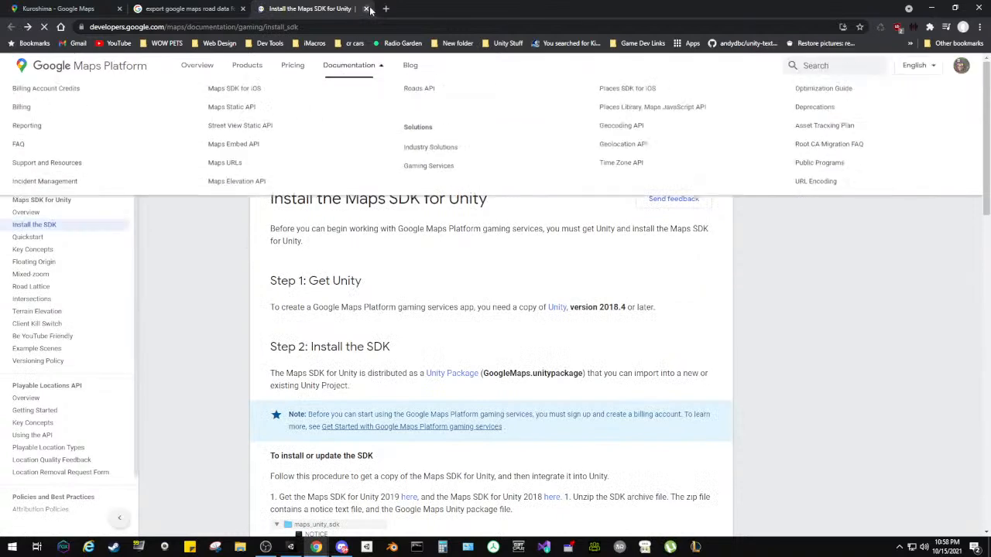
{"action": "left_click", "coordinate": [368, 8]}
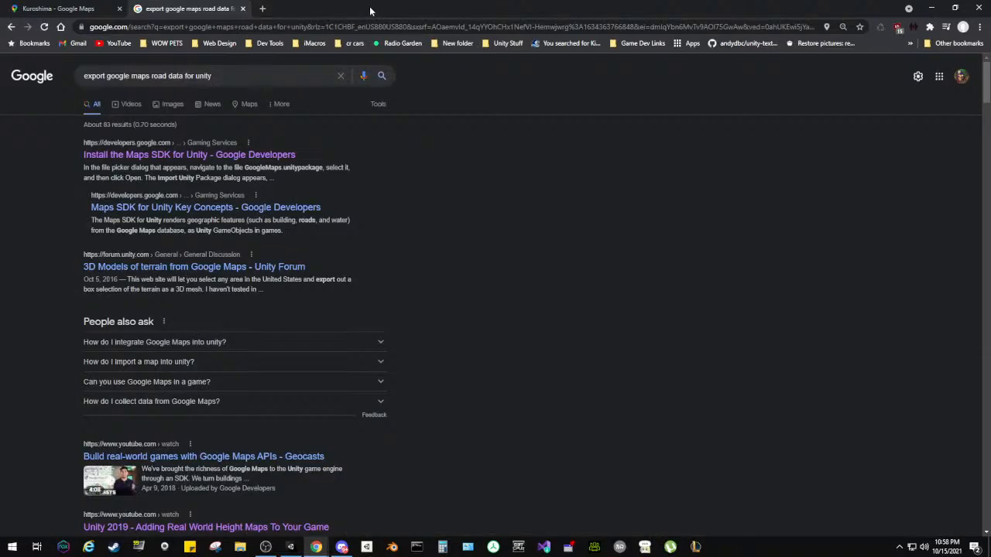
Step: Check the Unity Forum thread "3D Models of terrain from Google Maps" in a separate tab, then close it
{"action": "right_click", "coordinate": [194, 268]}
{"action": "left_click", "coordinate": [226, 273]}
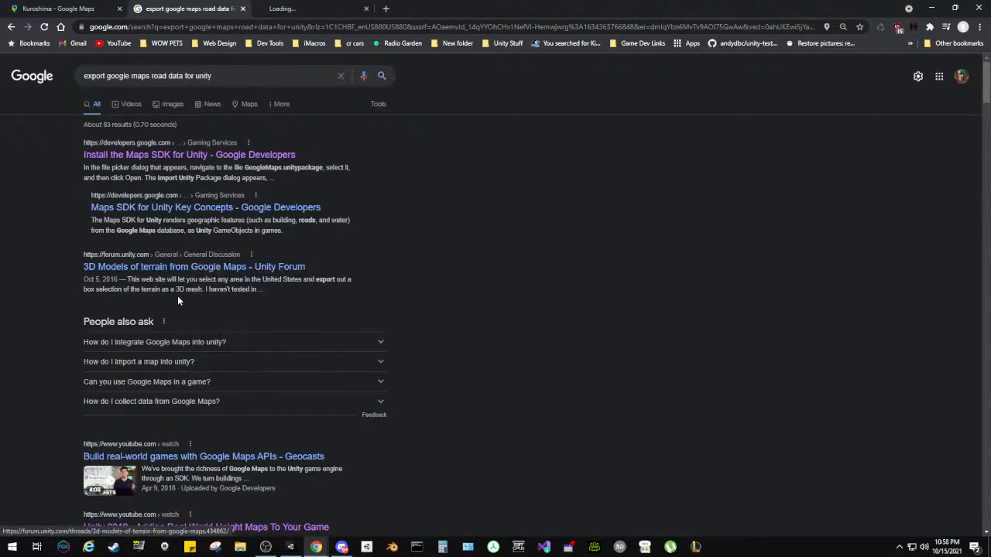
{"action": "scroll", "coordinate": [153, 294], "scroll_direction": "down", "scroll_amount": 3}
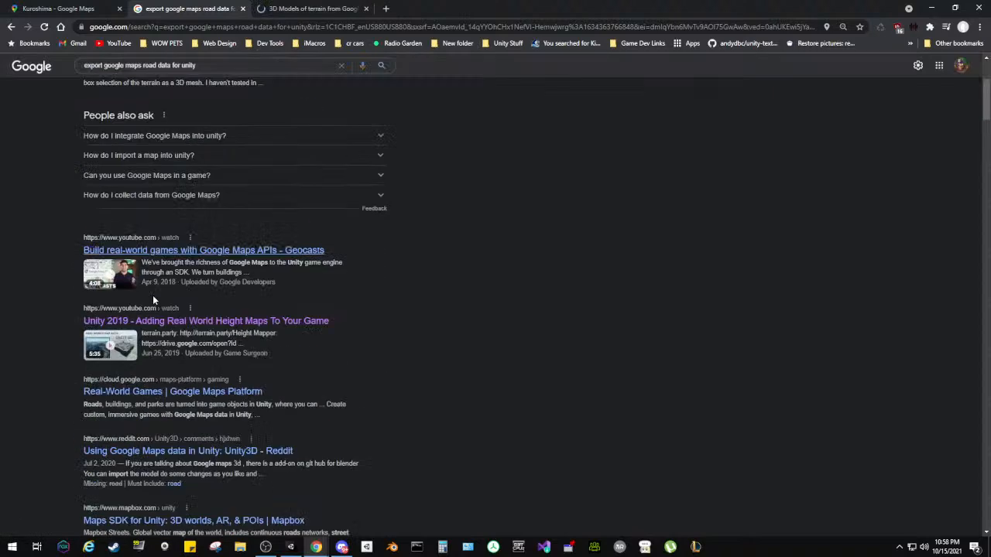
{"action": "left_click", "coordinate": [313, 7]}
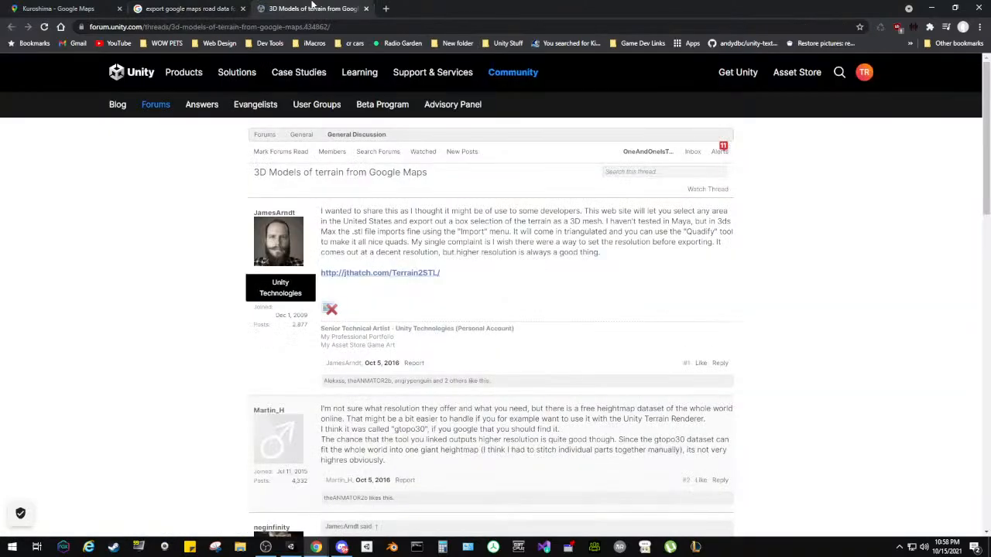
{"action": "left_click", "coordinate": [366, 9]}
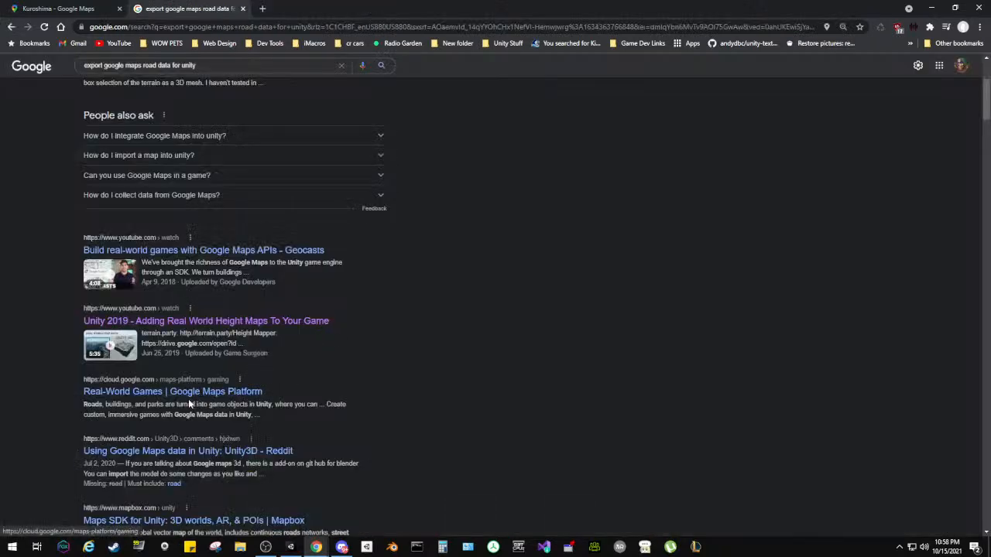